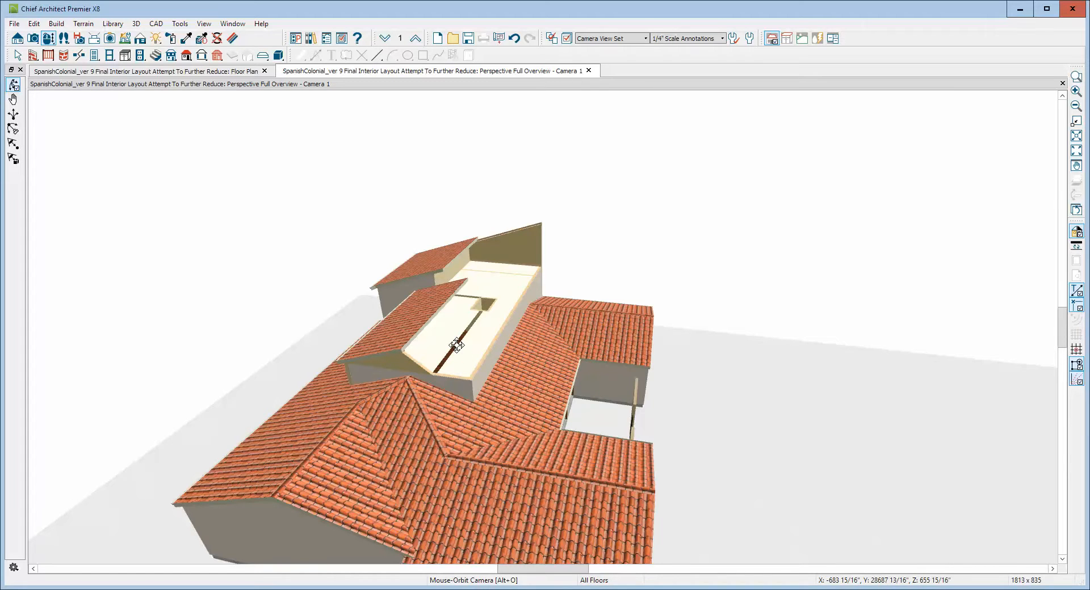
Copy the sloped roof plane beside the flat roof section with a horizontal reflection about its center.
drag(448, 343, 394, 342)
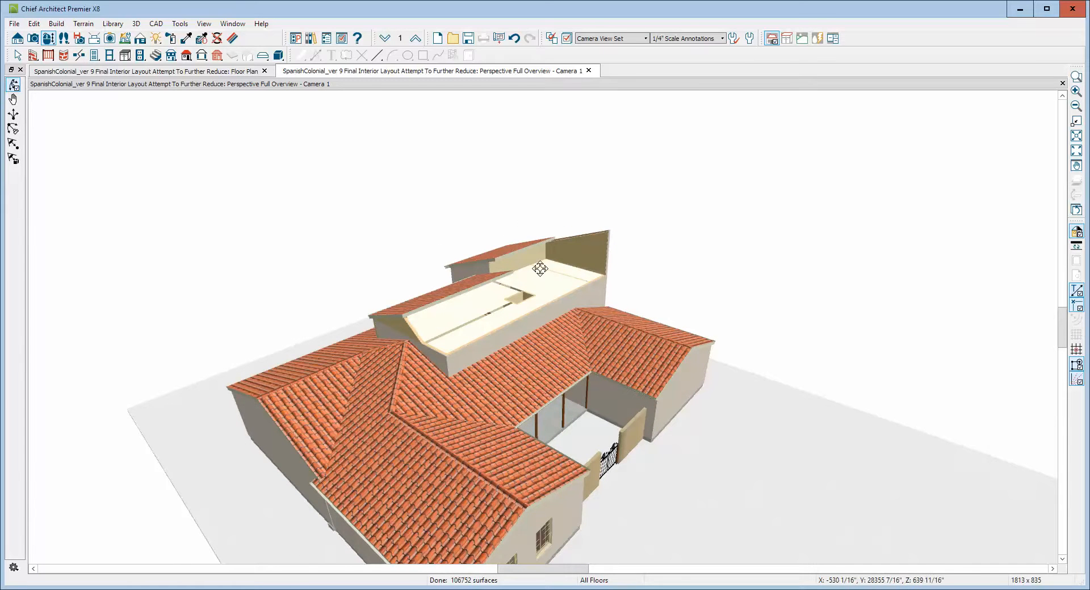
drag(533, 367, 565, 379)
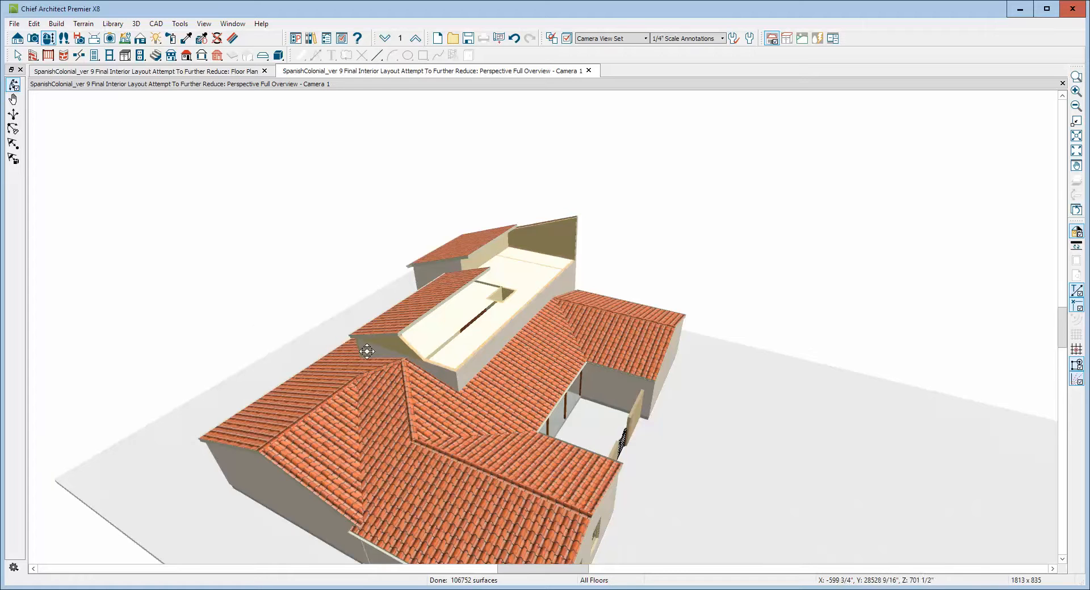
drag(366, 349, 389, 404)
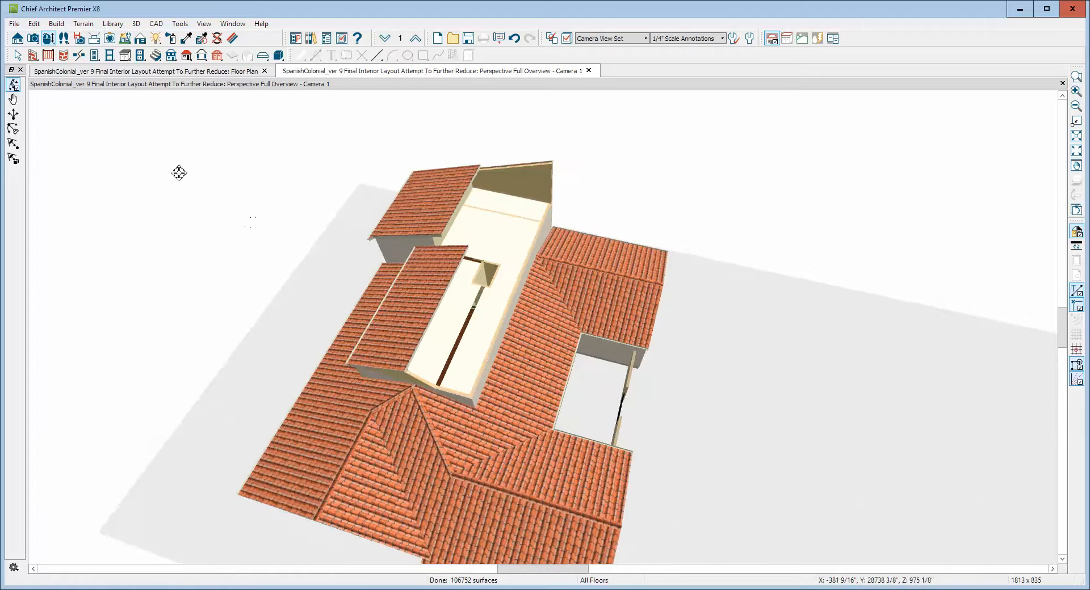
scroll(389, 340, up, 3)
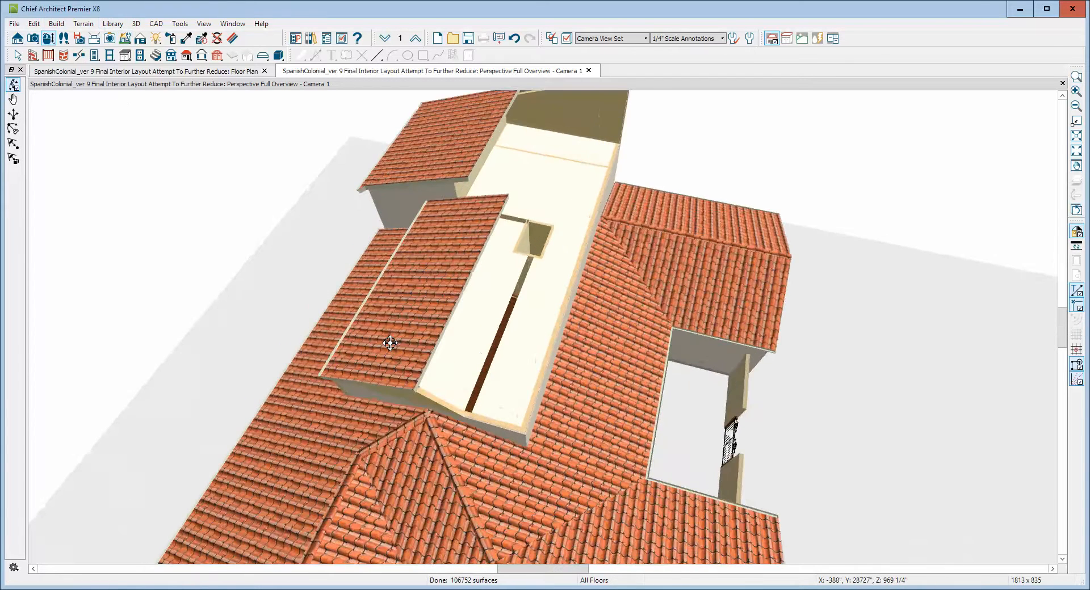
key(space)
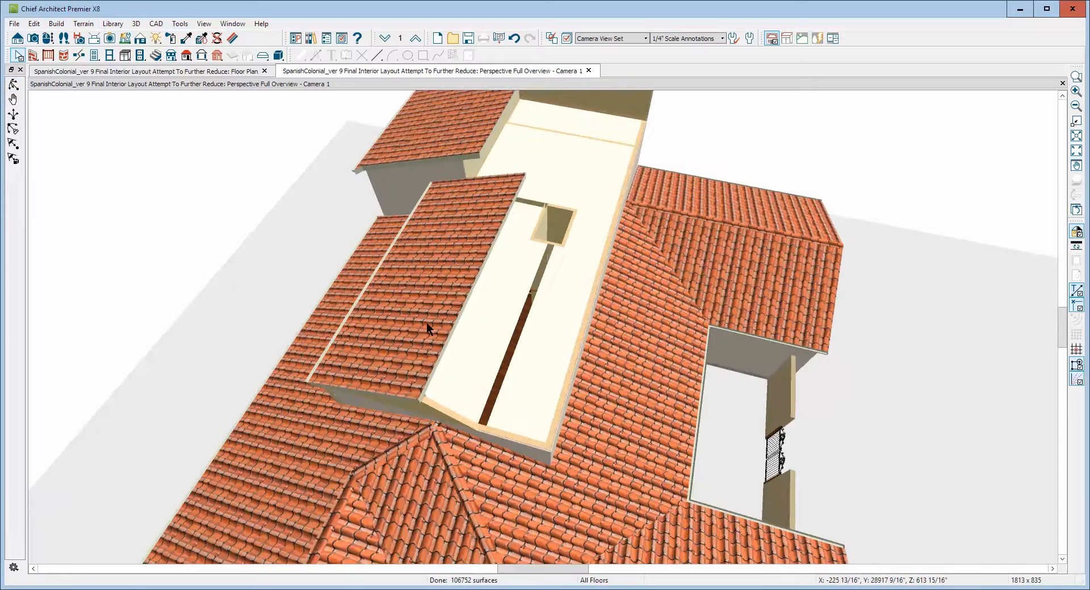
click(429, 329)
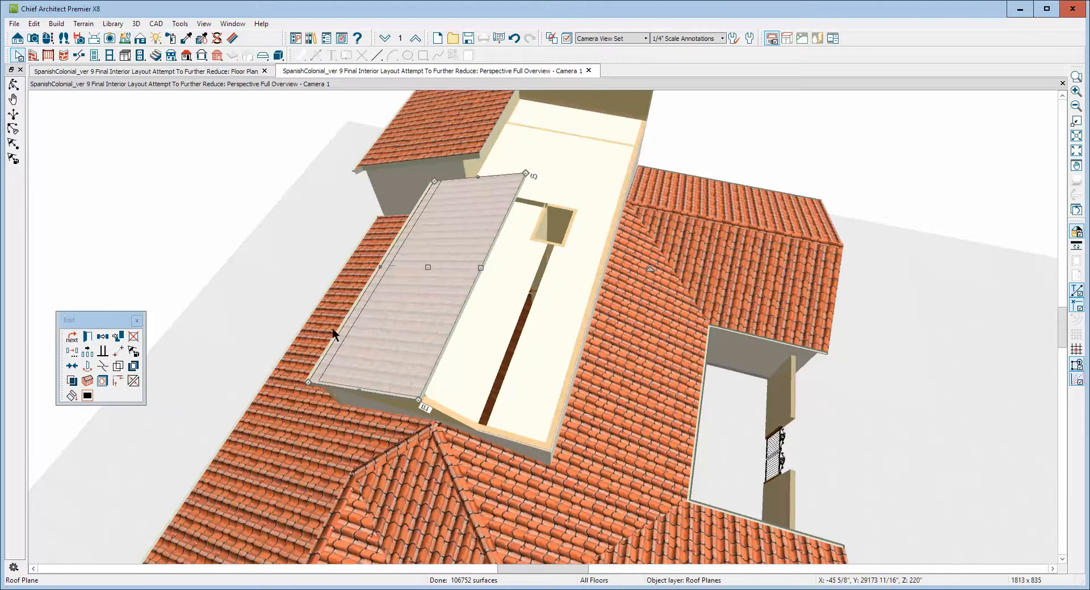
click(73, 352)
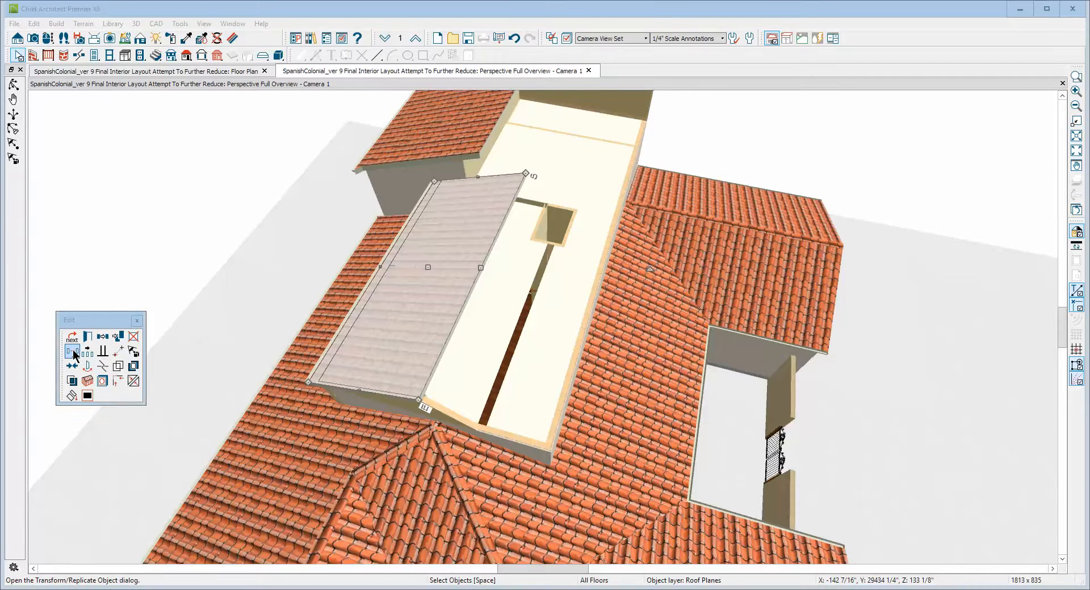
click(390, 215)
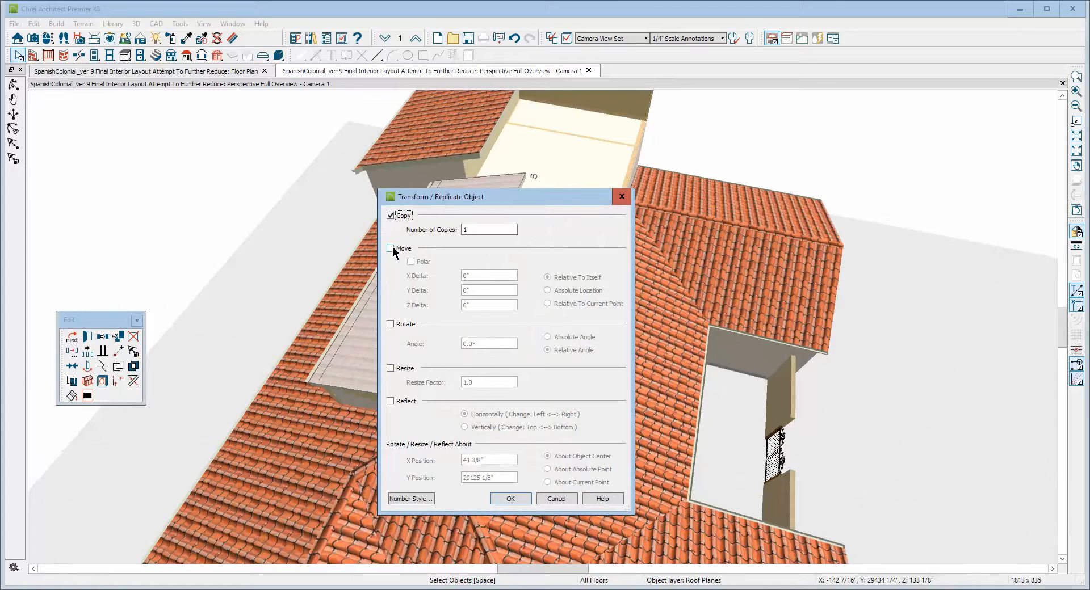
click(393, 404)
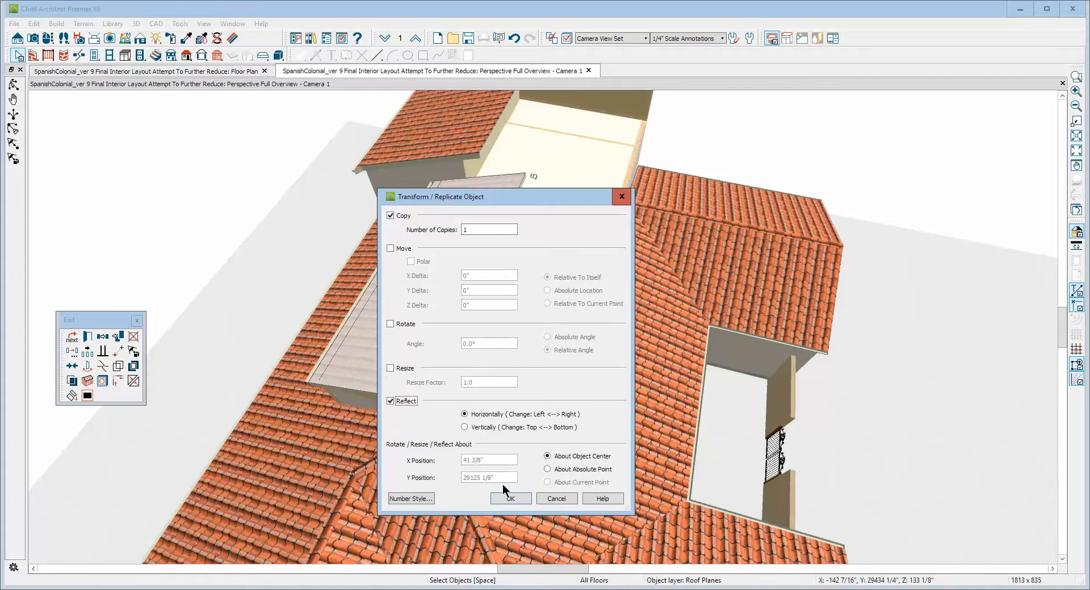
click(511, 498)
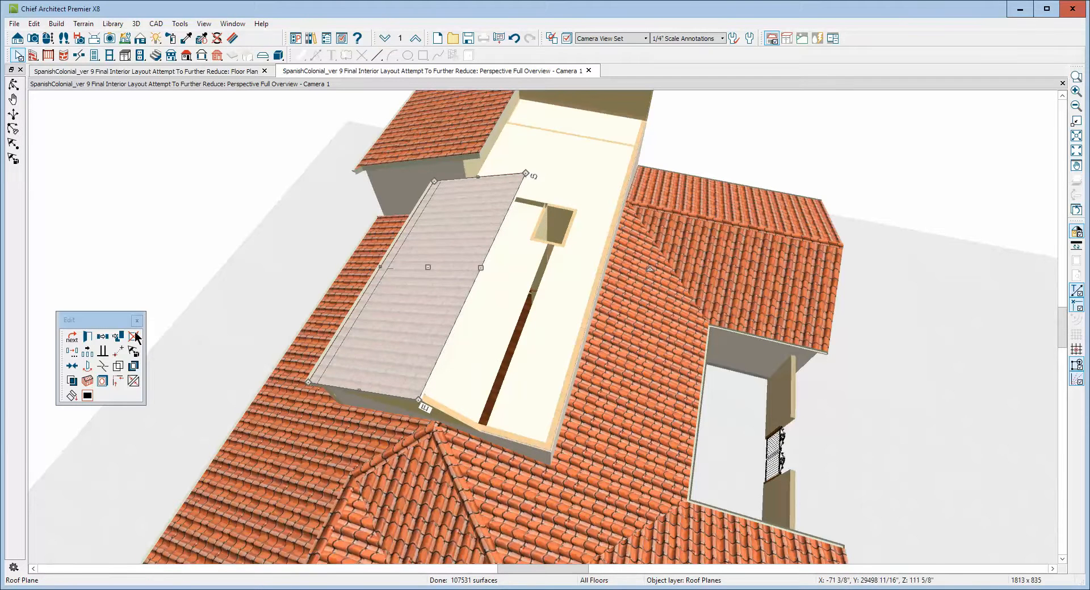
Make another copy of the same roof plane reflected horizontally about its center.
click(72, 352)
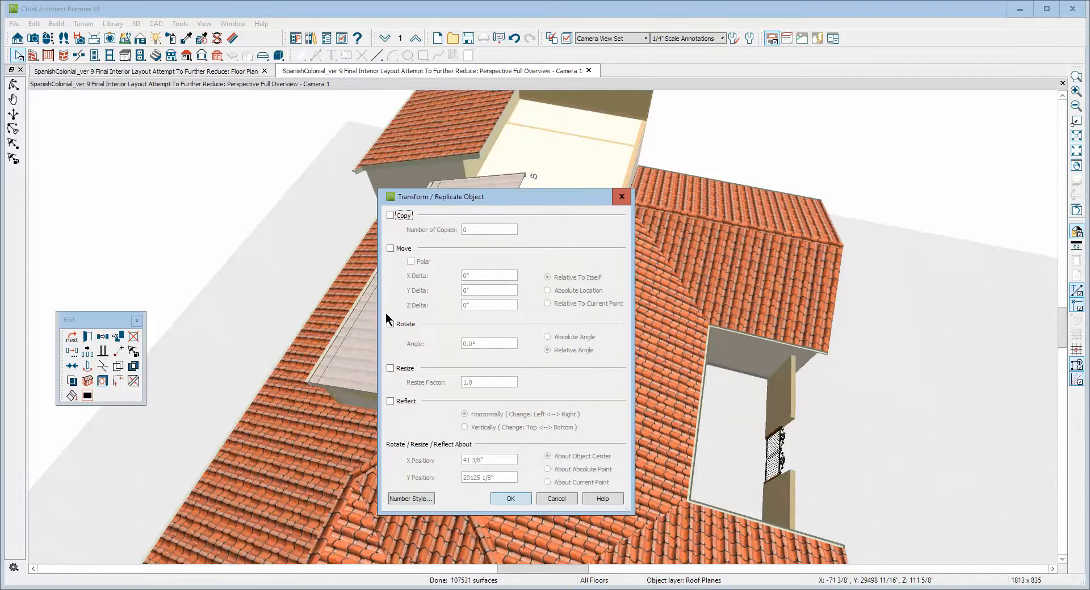
click(395, 216)
click(398, 249)
click(399, 251)
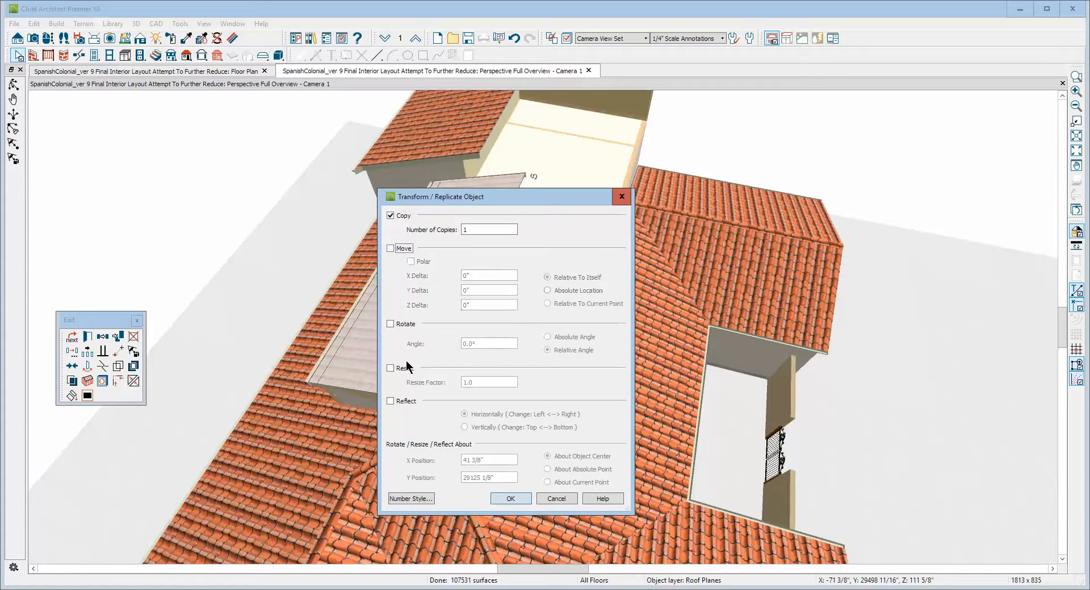
click(398, 404)
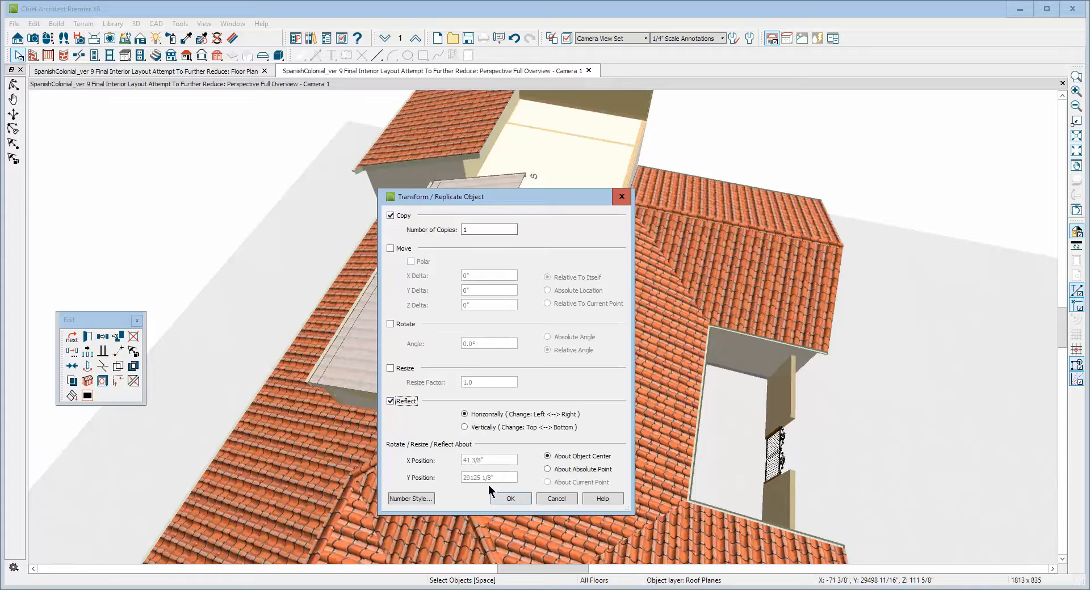
click(509, 498)
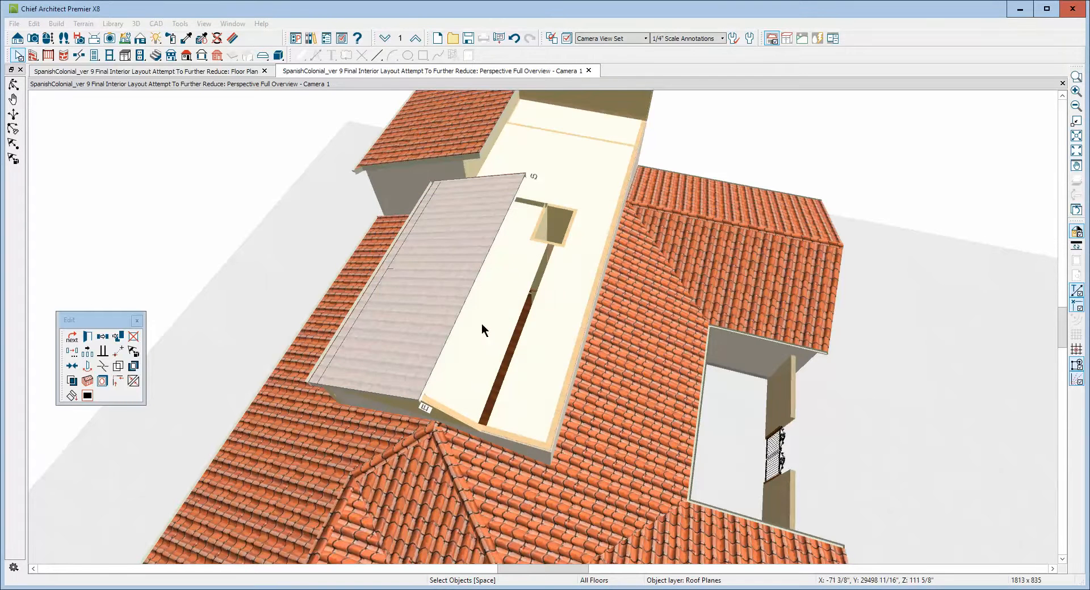
Move one copy of the roof plane off to the side and delete it.
click(431, 293)
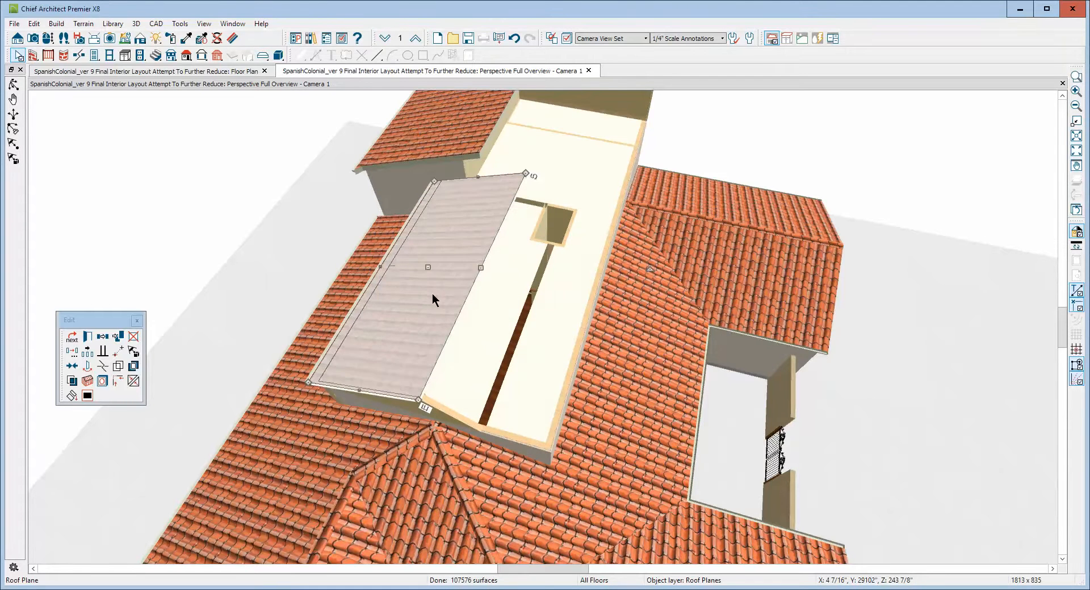
drag(428, 266, 274, 277)
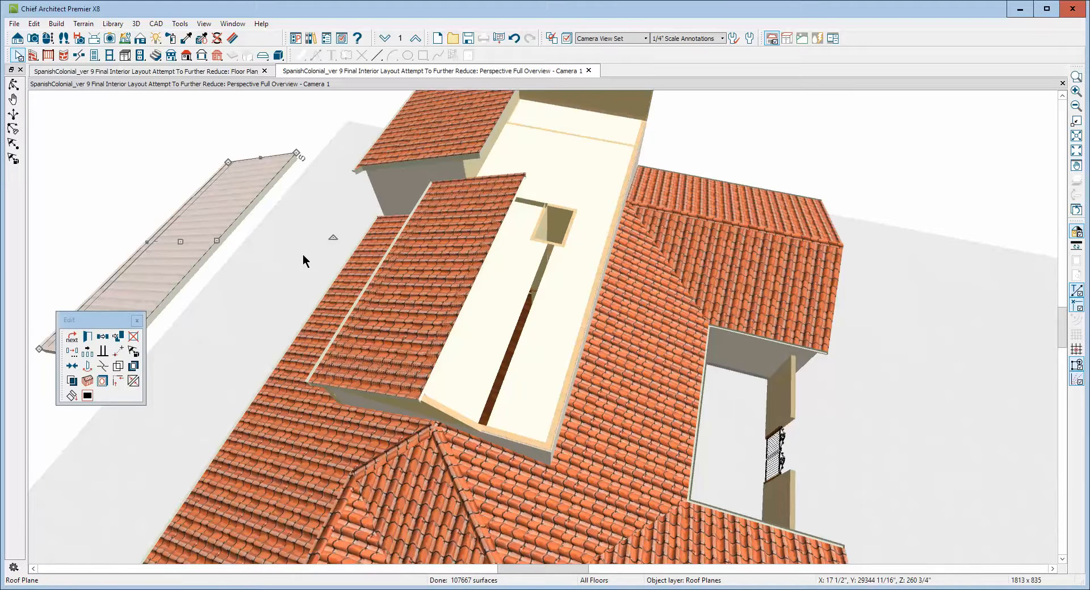
double_click(206, 244)
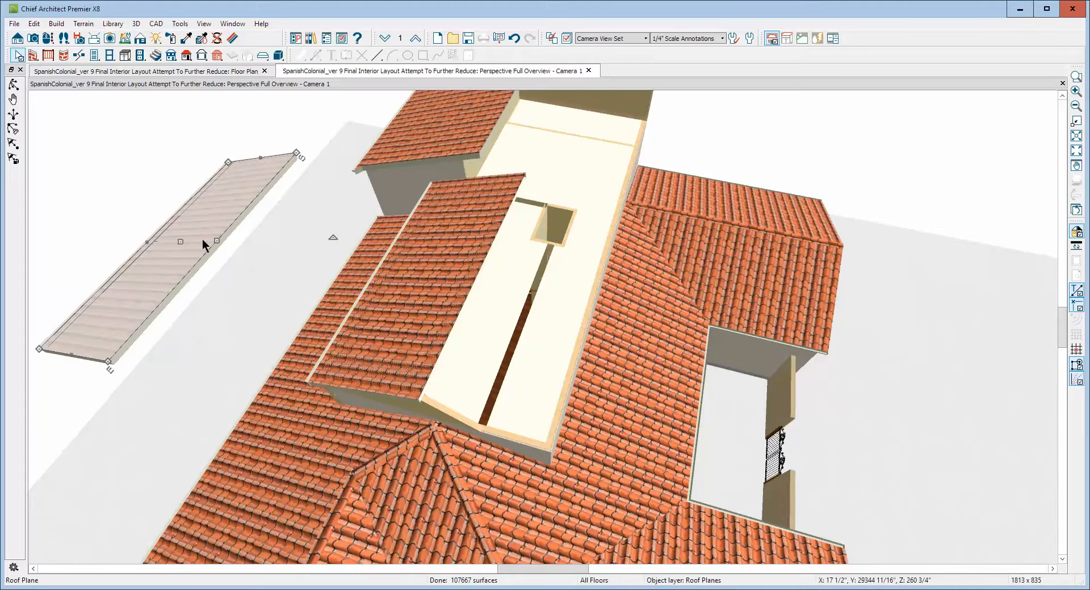
key(Delete)
Move the remaining duplicate roof plane off to the side and delete it.
click(380, 306)
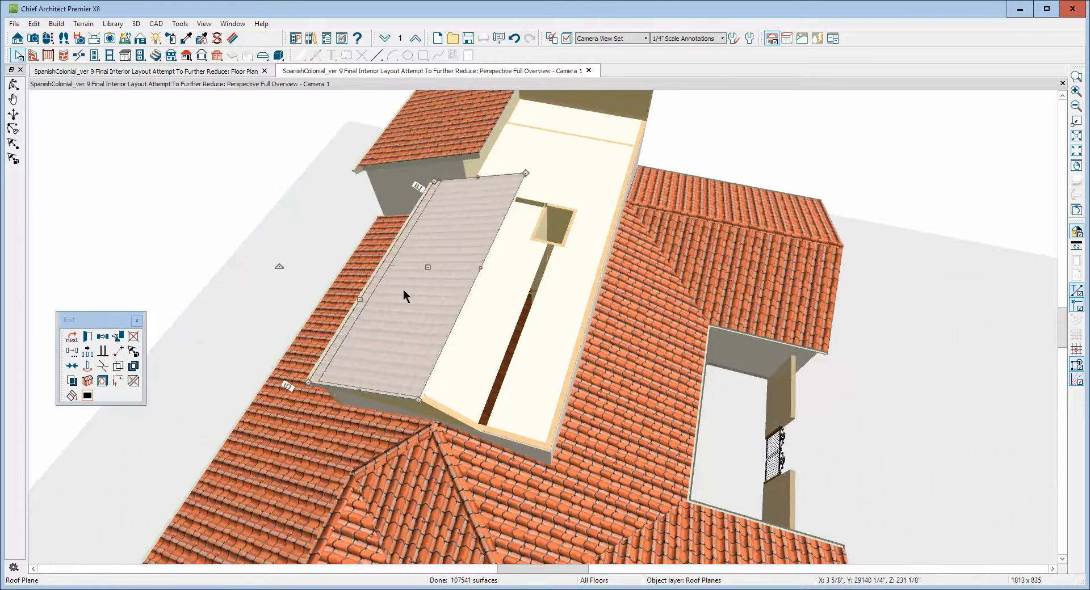
drag(428, 267, 339, 297)
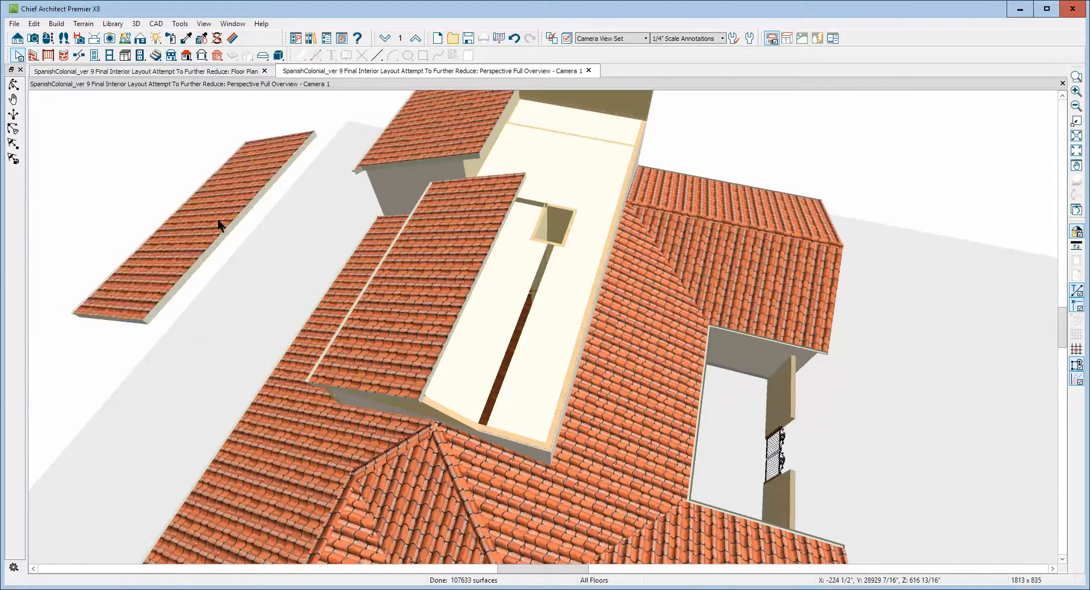
click(220, 234)
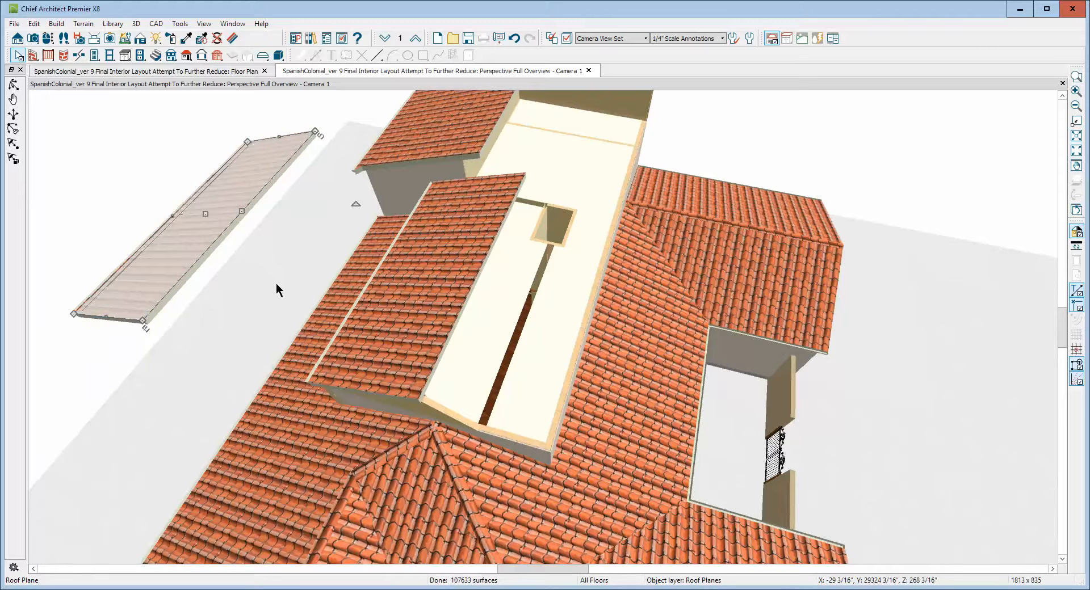
key(Delete)
Copy the sloped roof plane with a vertical reflection about its center.
click(376, 312)
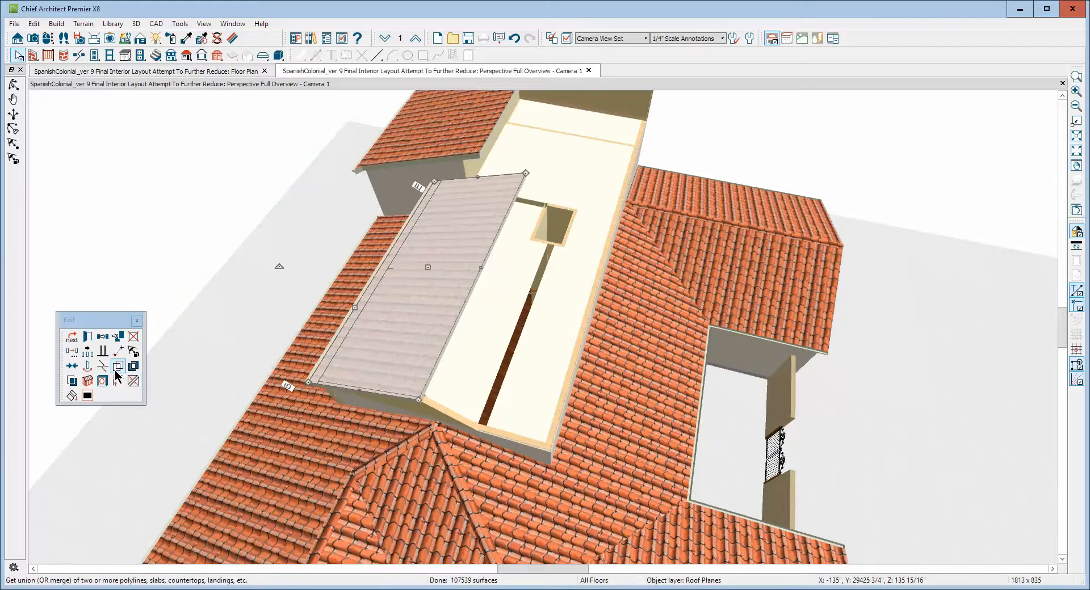
click(72, 351)
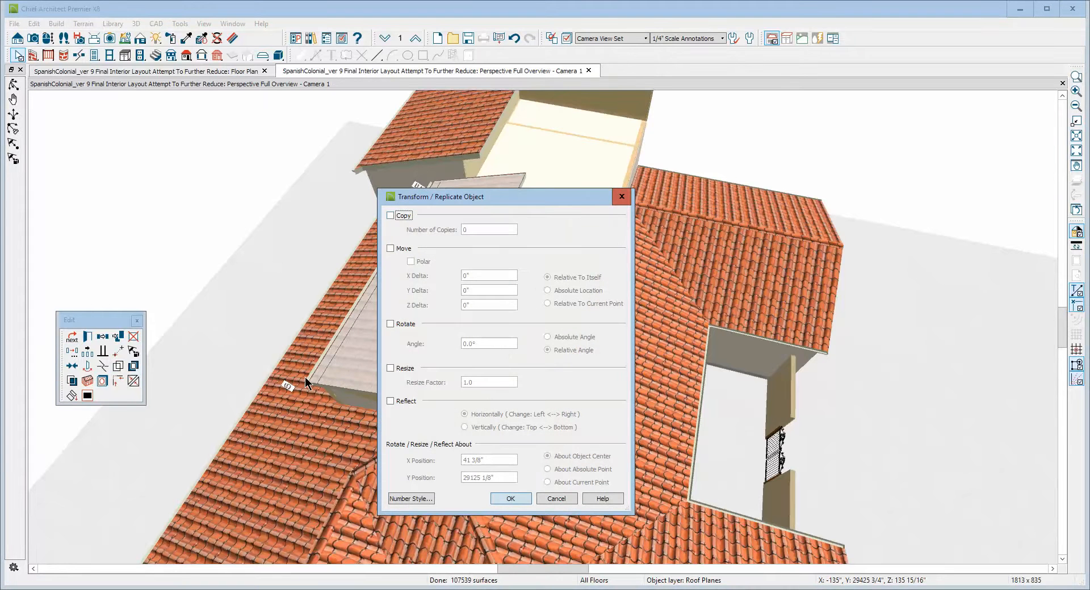
click(391, 215)
click(397, 401)
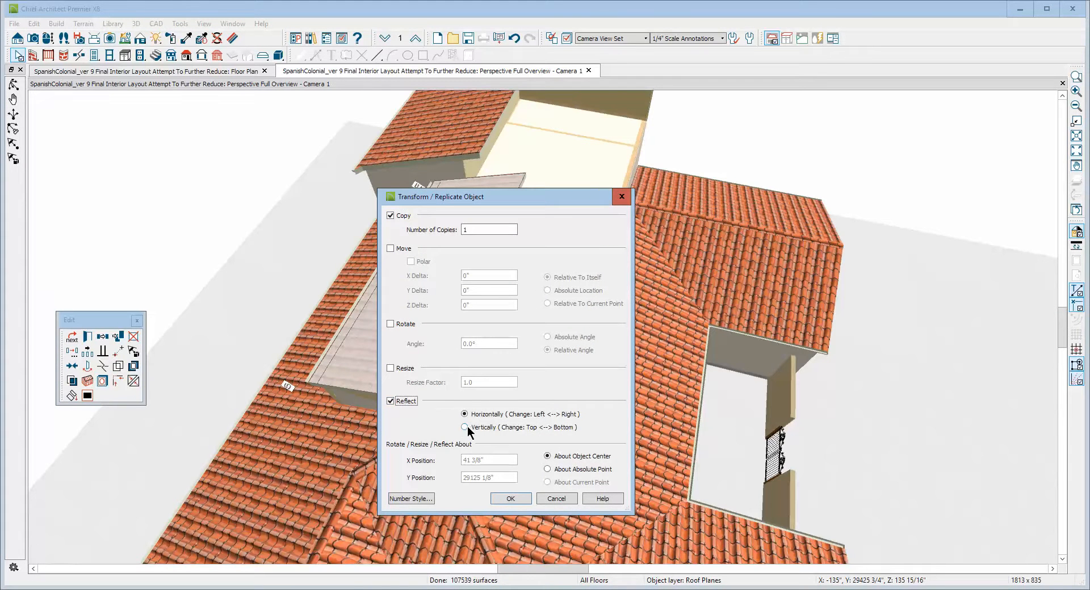
click(465, 428)
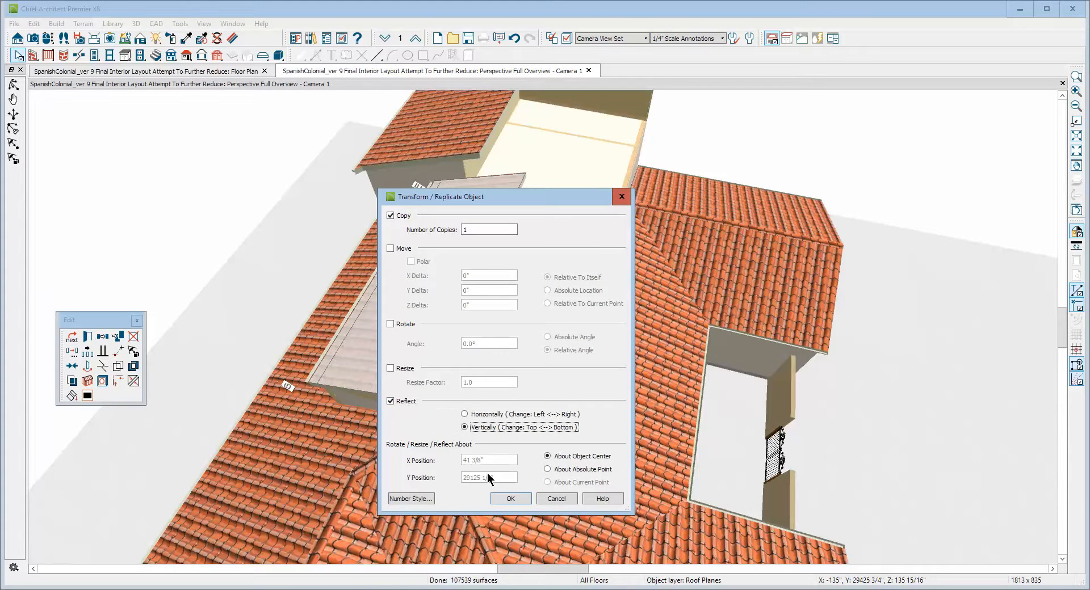
click(514, 499)
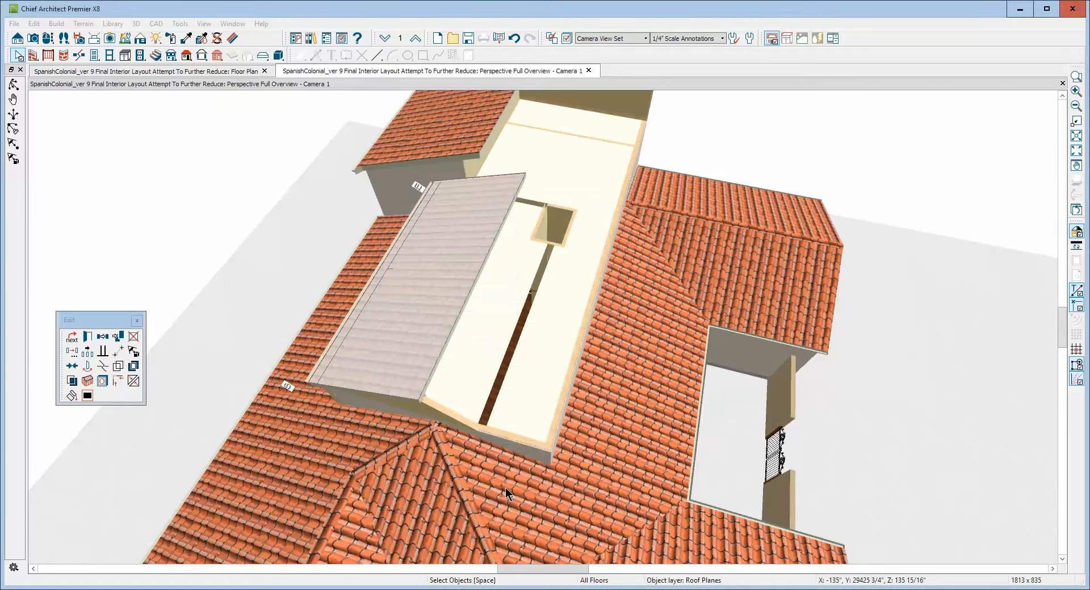
Move the reflected roof plane over the flat section to form the opposite slope of a gable.
click(441, 346)
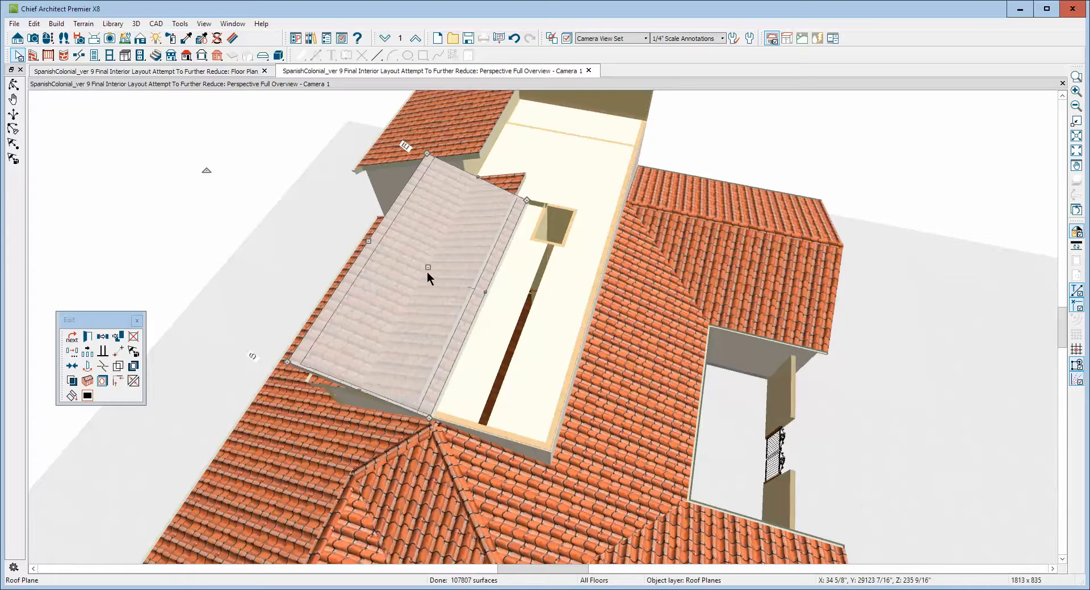
drag(428, 268, 437, 315)
key(Escape)
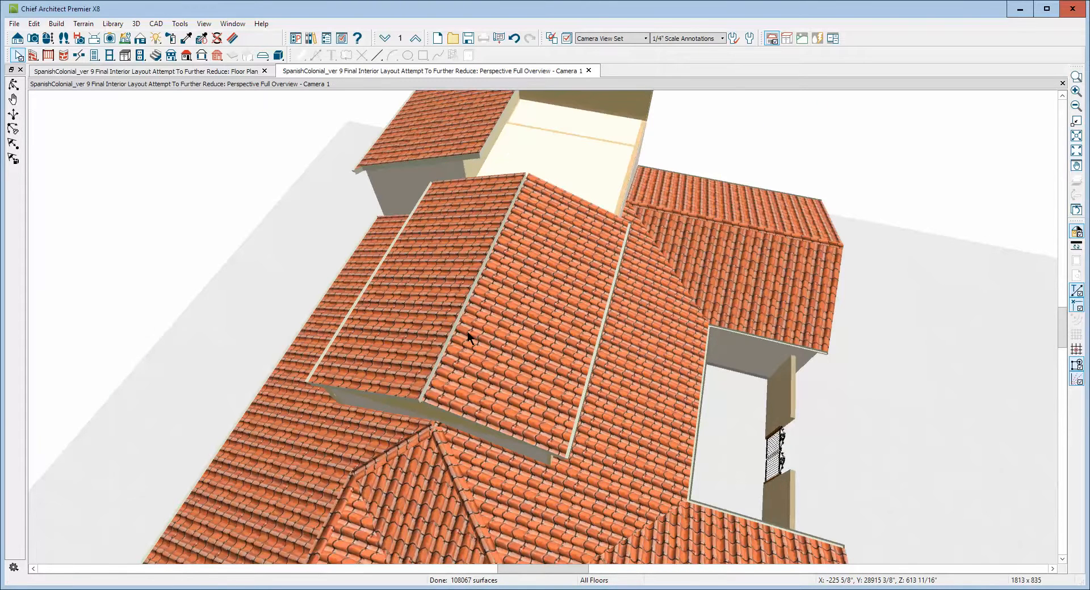
Switch to the floor plan and zoom in on the roof plane above the gallery.
key(ctrl+Tab)
scroll(565, 399, up, 5)
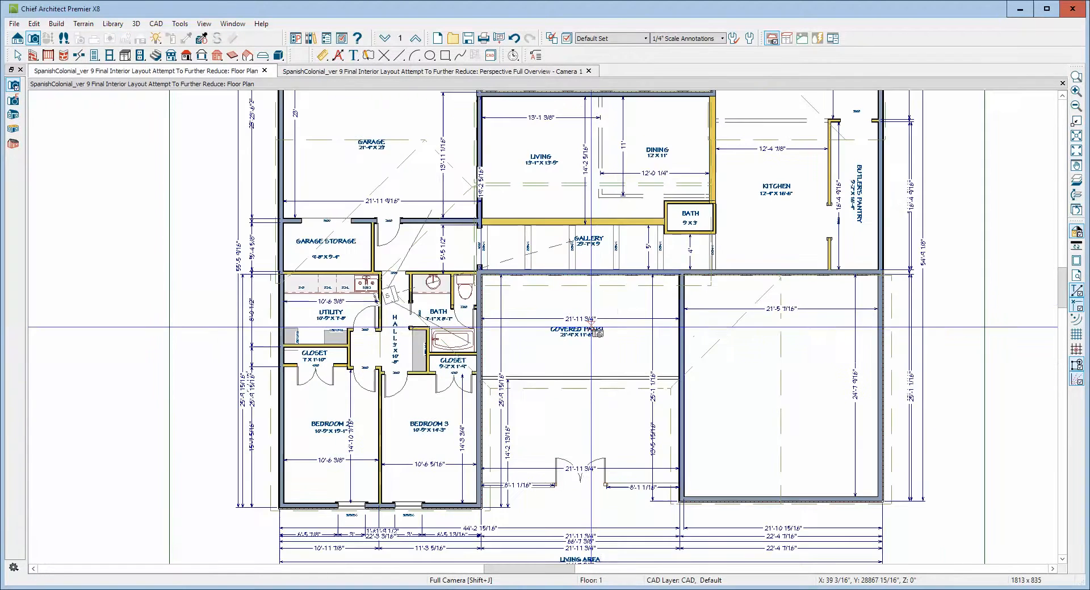
key(space)
click(622, 286)
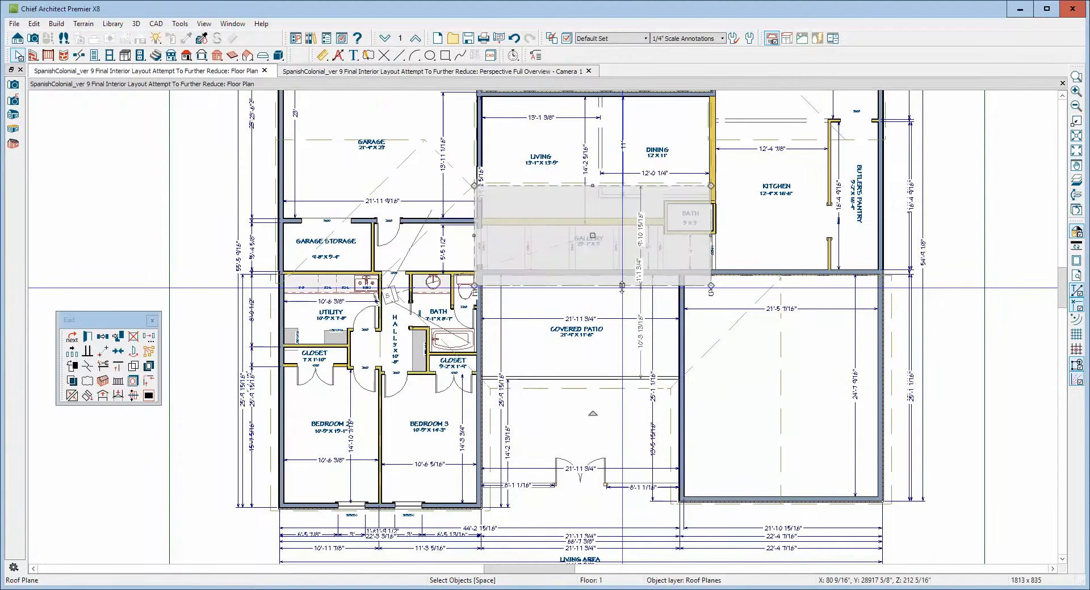
scroll(613, 289, up, 8)
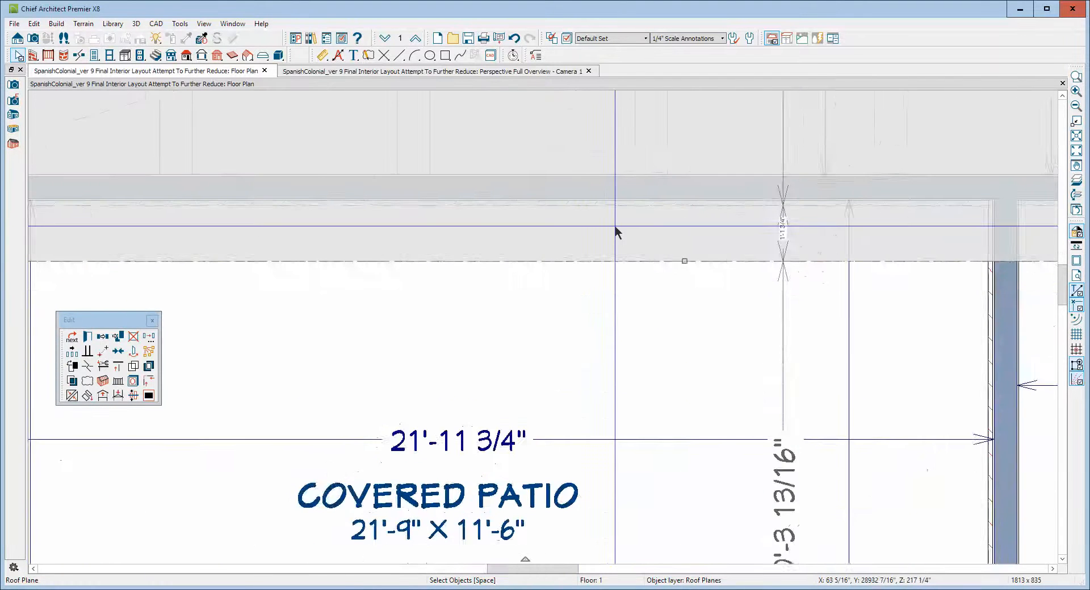
scroll(614, 224, up, 1)
key(Escape)
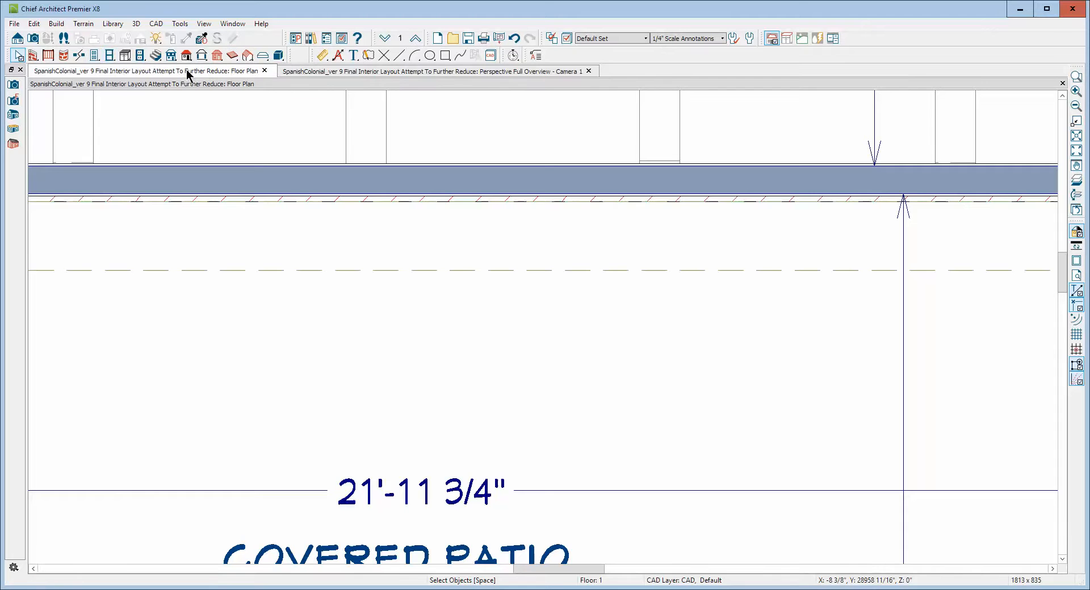
Turn on display of the Roofs, Baselines layer in the layer display options.
click(566, 38)
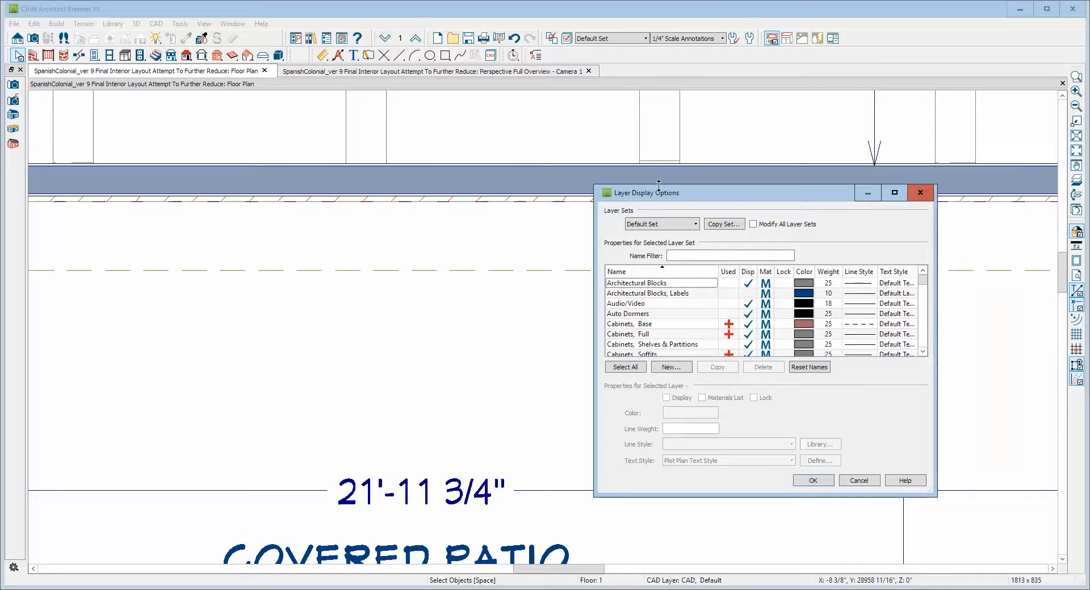
scroll(736, 309, down, 6)
scroll(736, 311, down, 4)
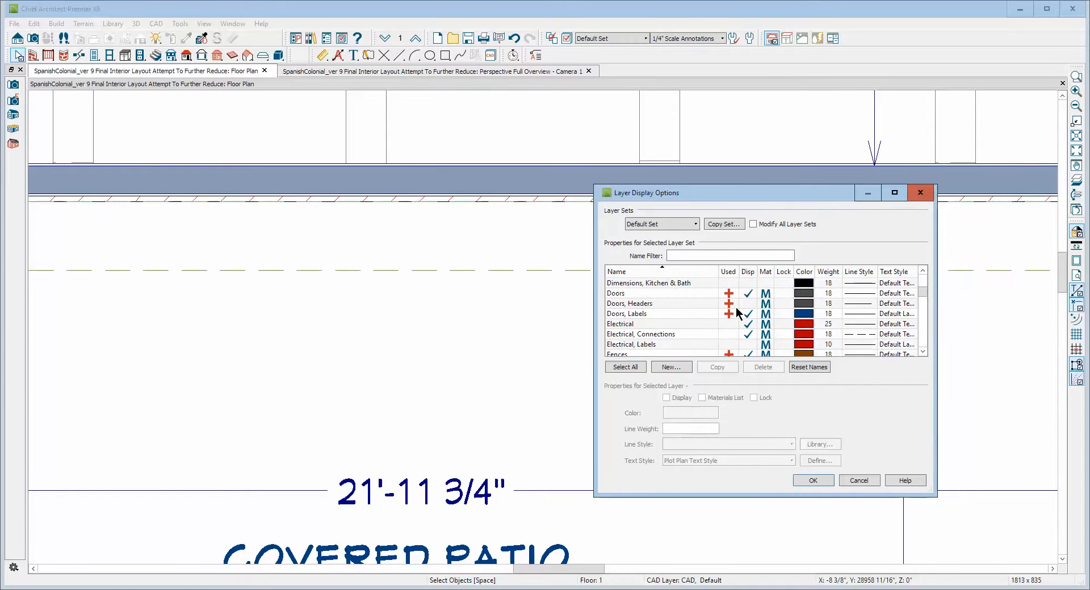
scroll(736, 311, down, 3)
scroll(736, 311, up, 3)
scroll(736, 311, up, 5)
scroll(736, 311, down, 10)
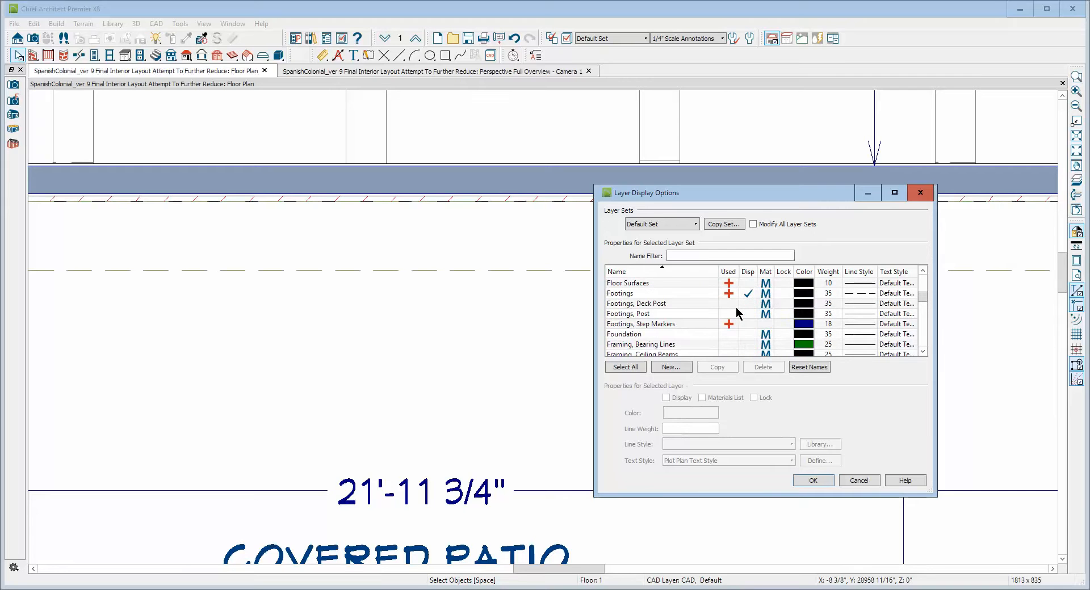
scroll(736, 311, down, 10)
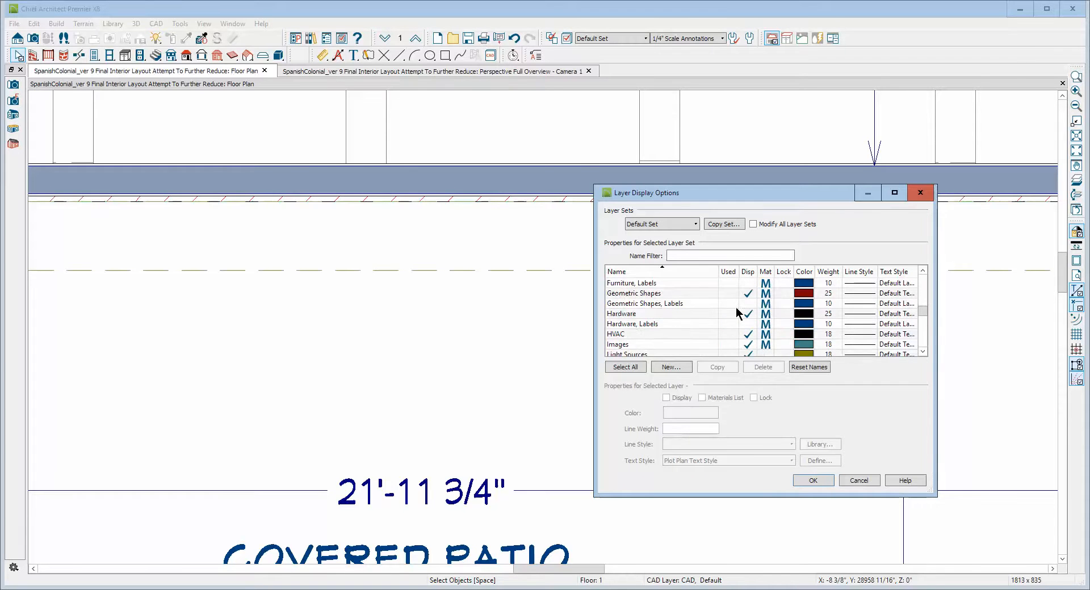
scroll(736, 311, down, 5)
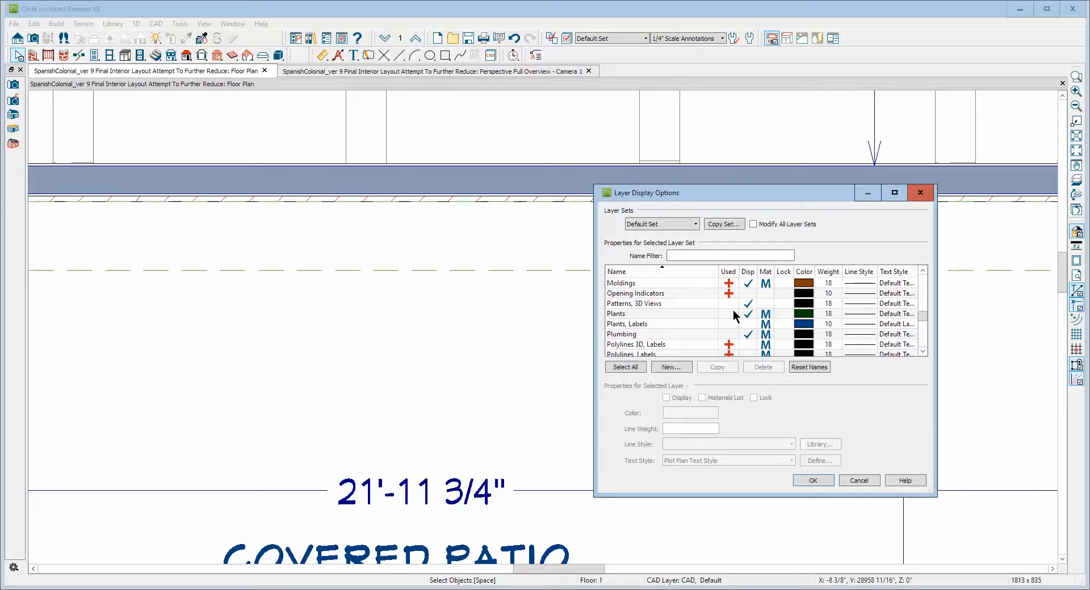
scroll(736, 316, down, 1)
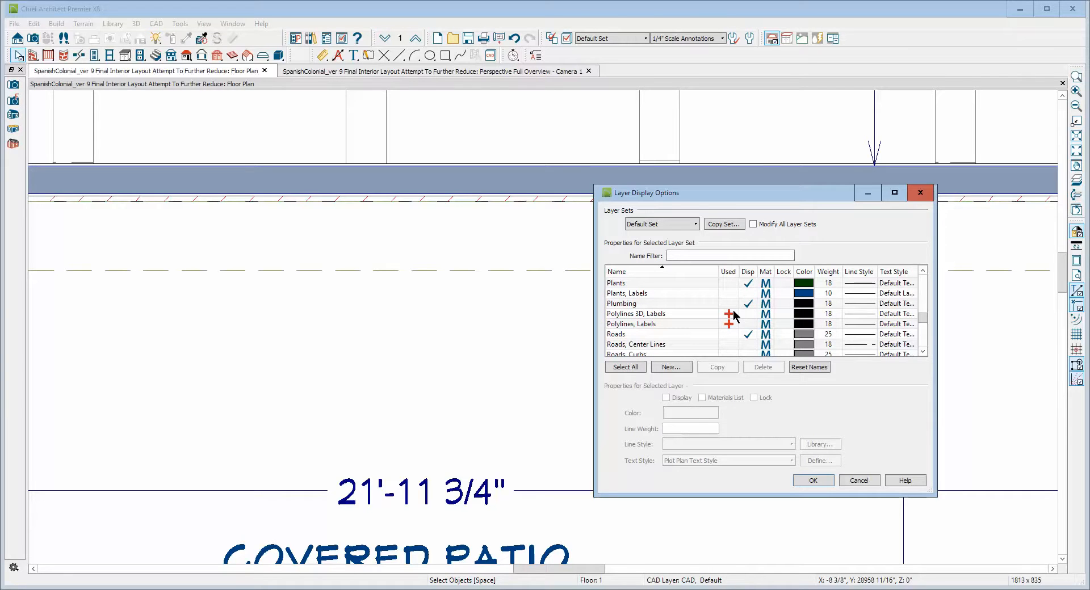
scroll(734, 321, down, 2)
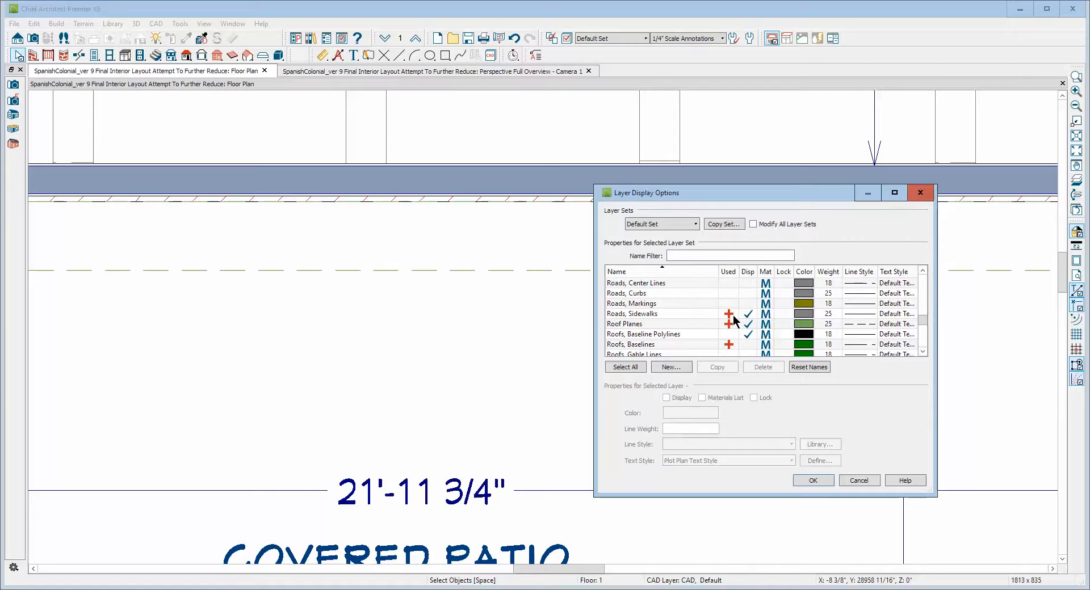
scroll(733, 320, up, 1)
scroll(734, 321, down, 3)
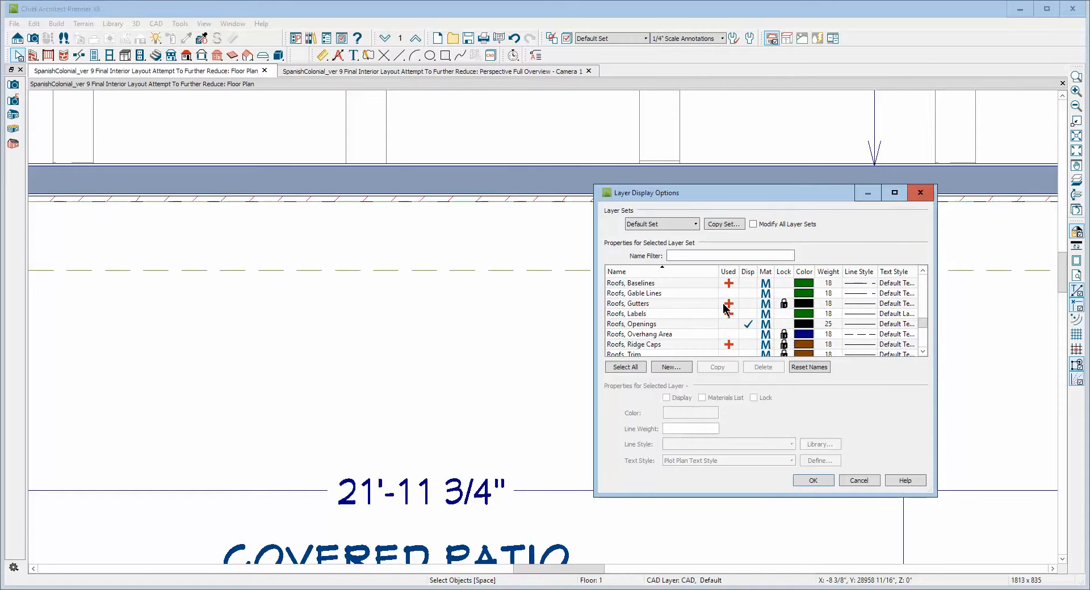
scroll(725, 309, down, 1)
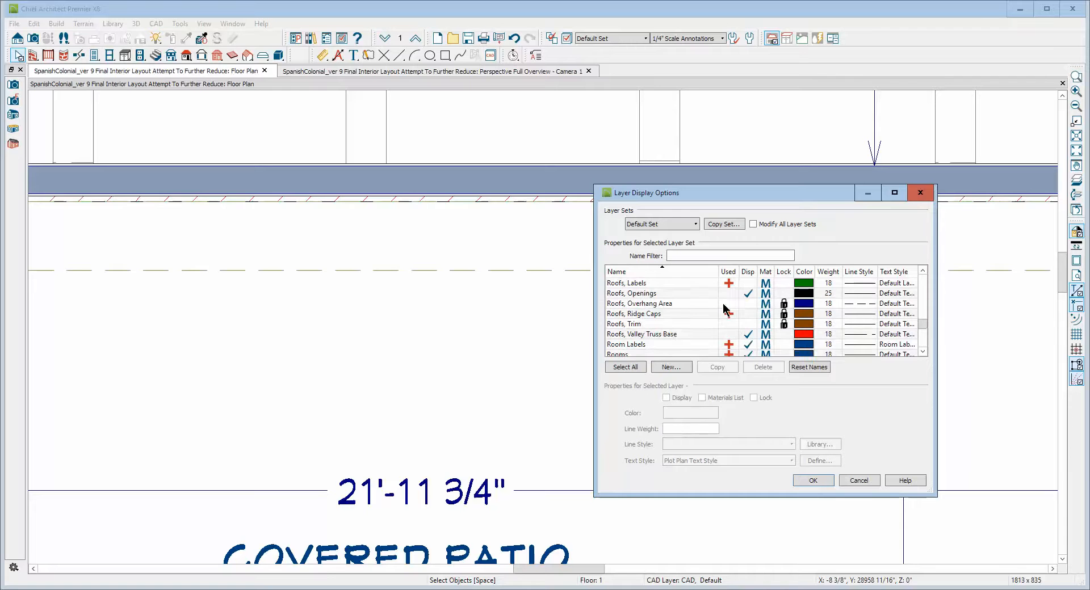
scroll(724, 309, up, 2)
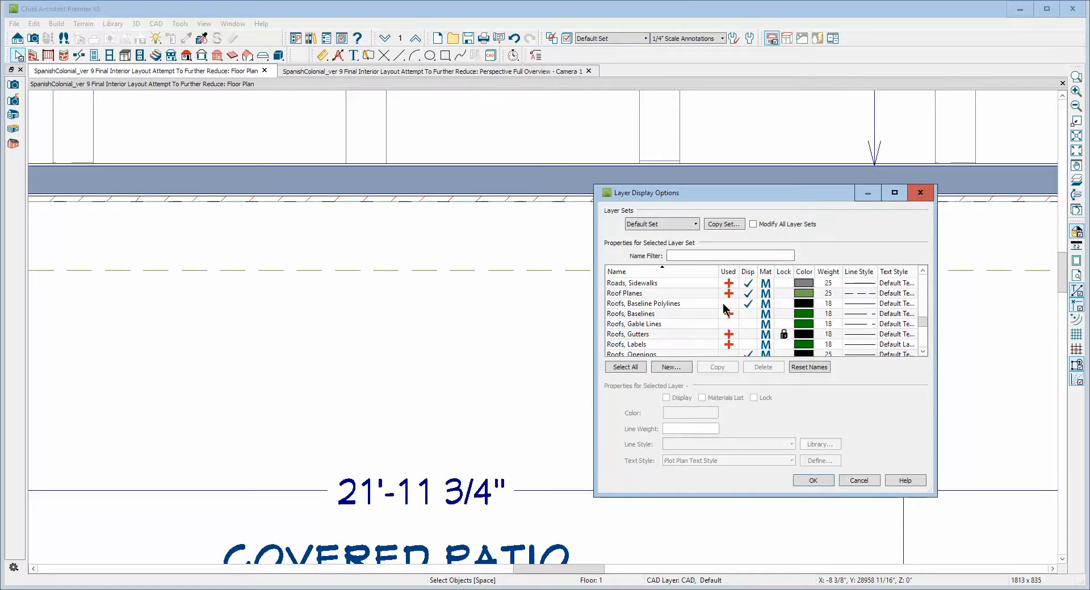
click(749, 313)
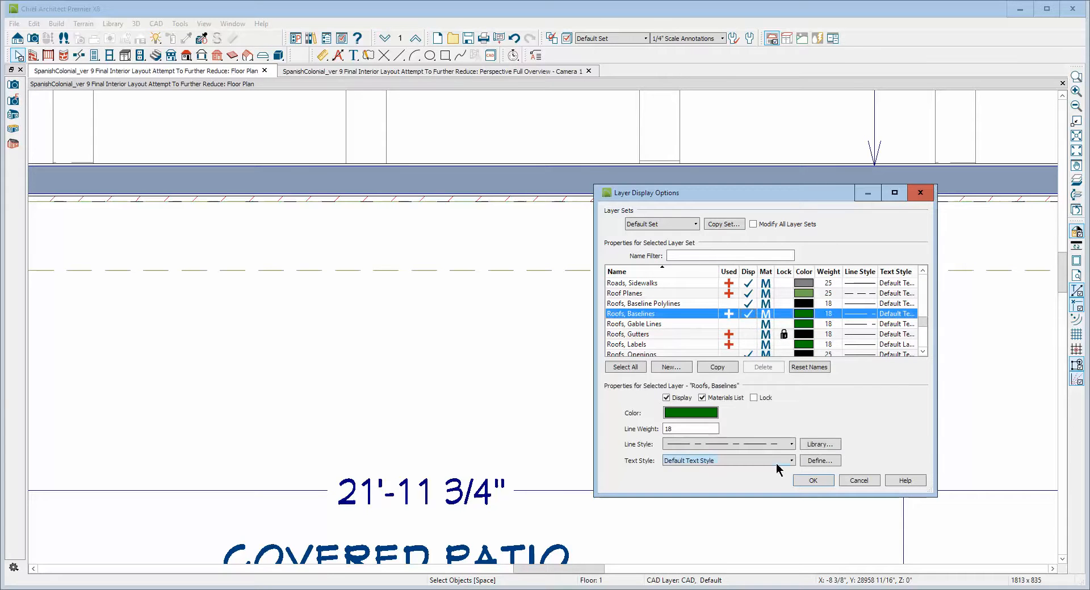
click(810, 482)
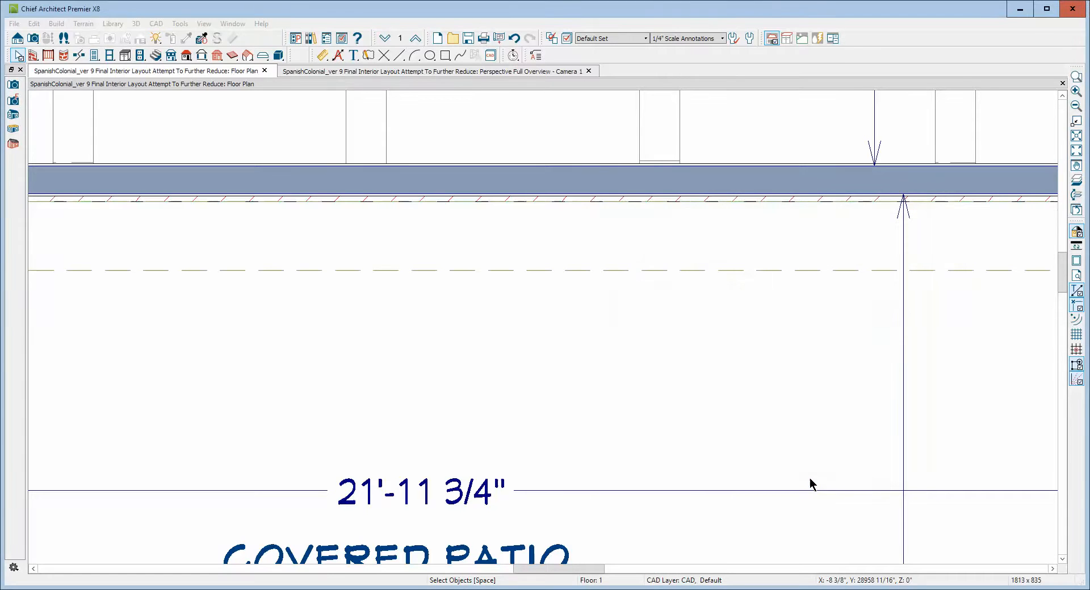
Select the roof plane above the gallery and move it point to point onto the roof baseline.
scroll(736, 301, down, 3)
click(734, 297)
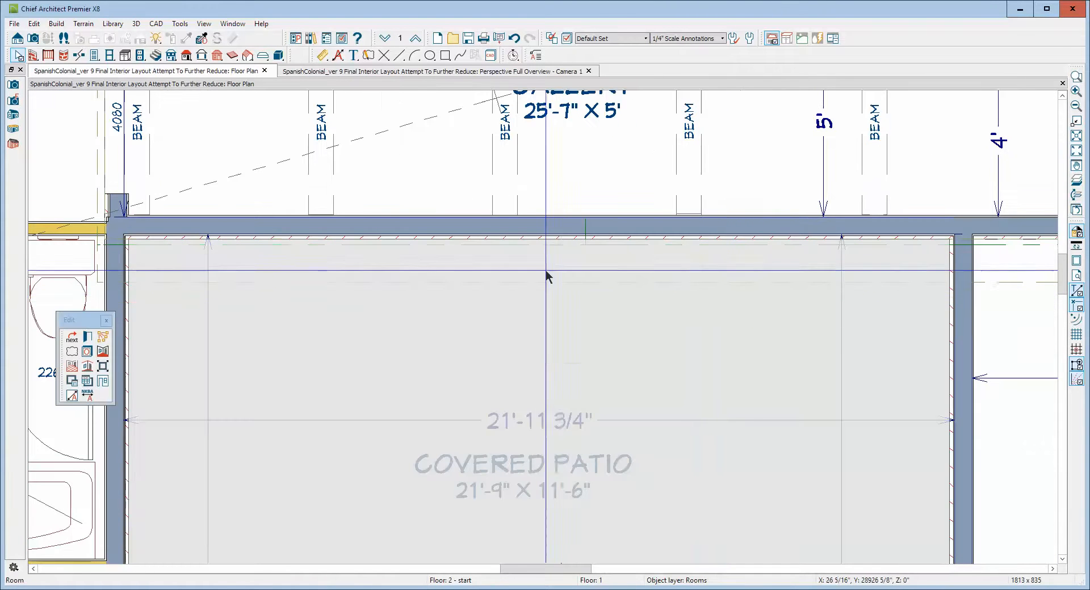
scroll(581, 270, up, 5)
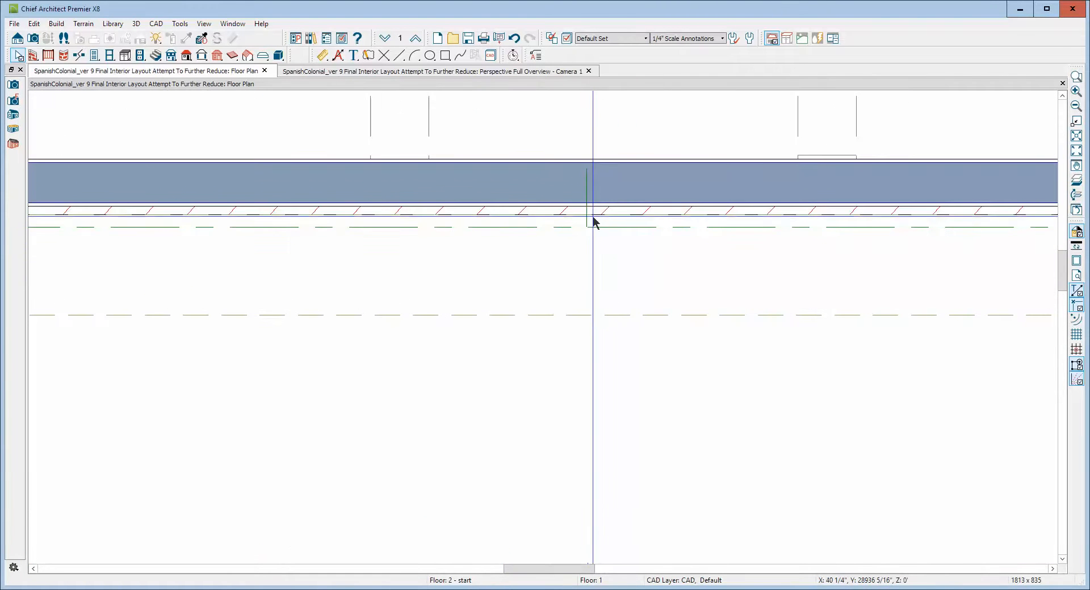
click(586, 316)
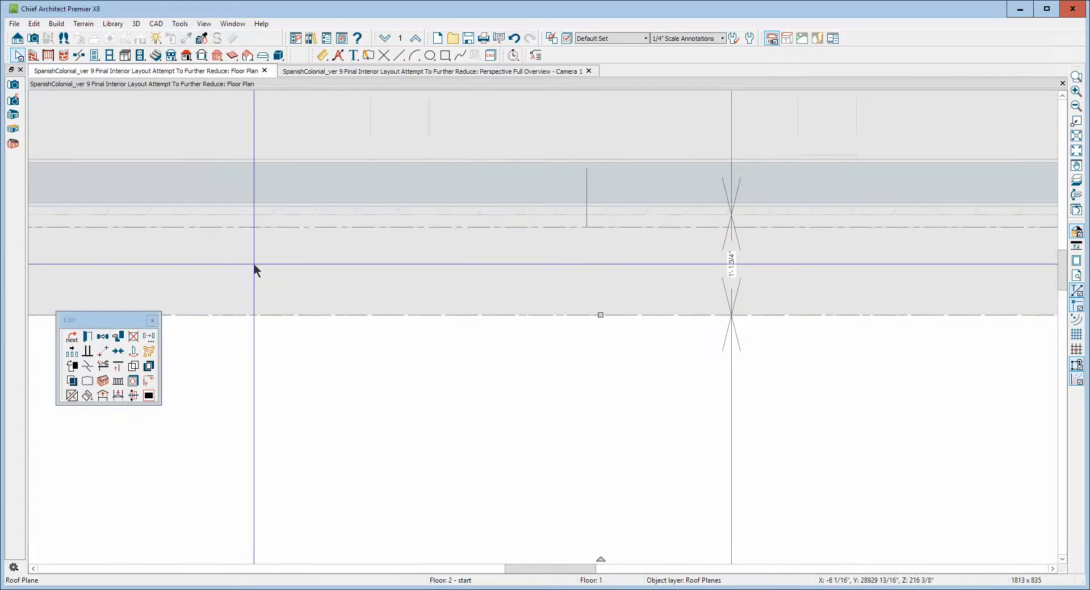
click(118, 351)
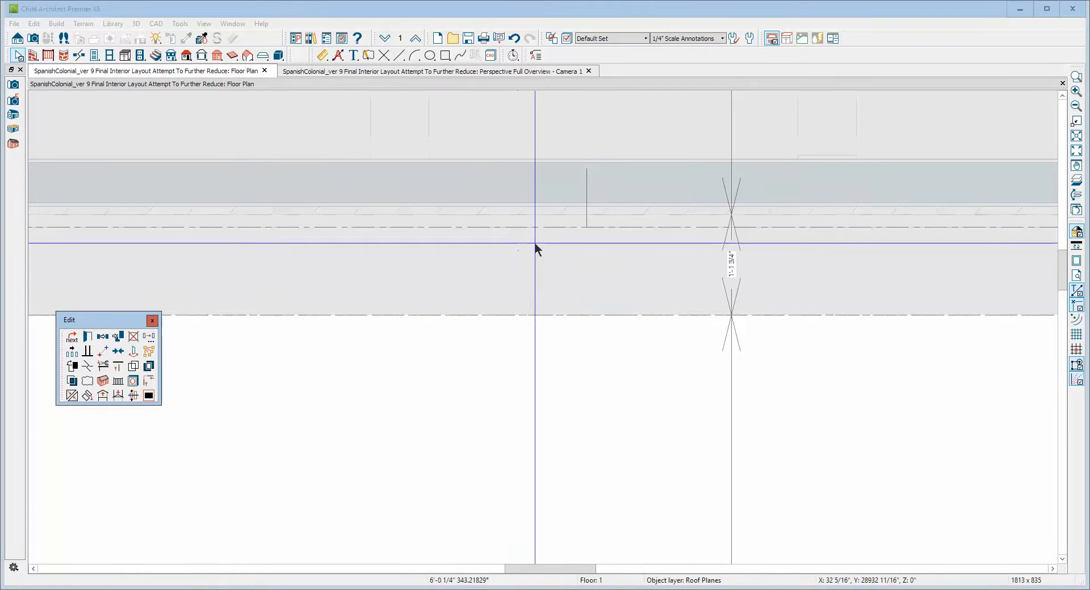
click(587, 229)
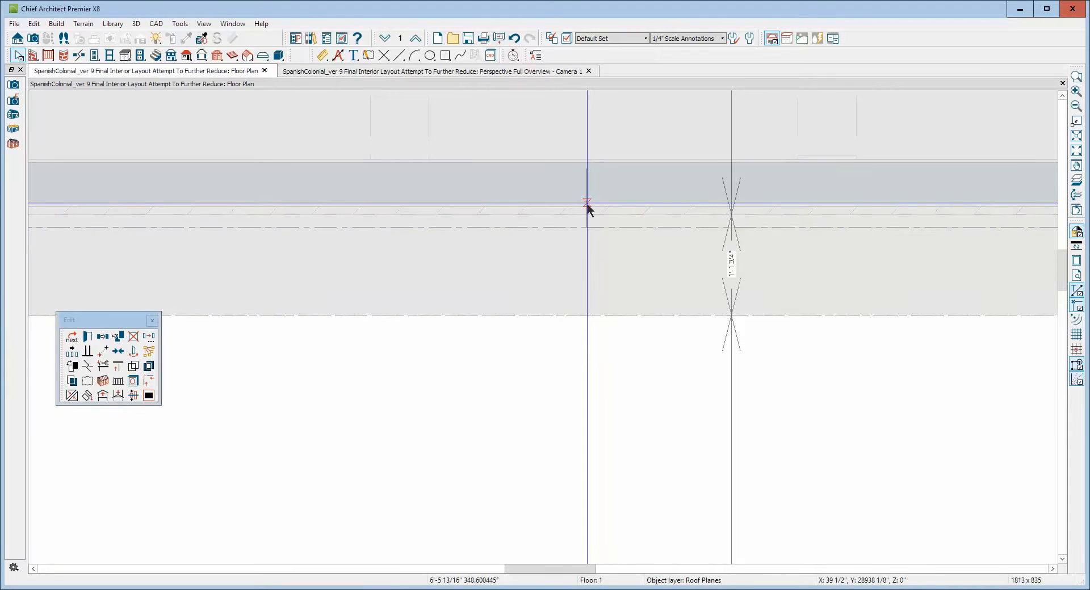
scroll(737, 218, down, 6)
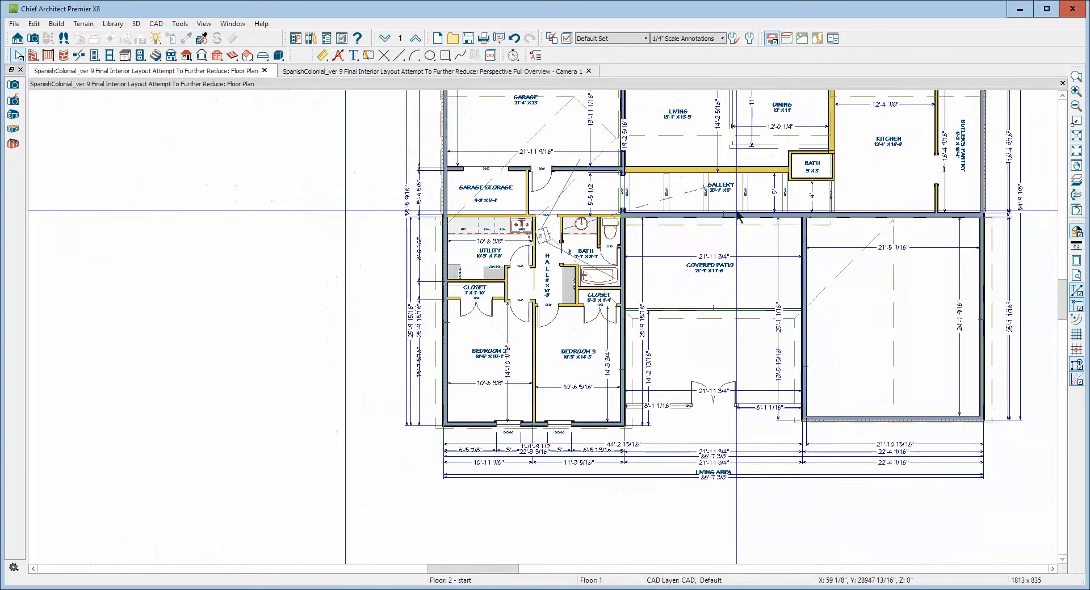
In the 3D view, join the new roof plane with the opposite sloped plane to form a gable ridge.
key(ctrl+Tab)
right_click(503, 270)
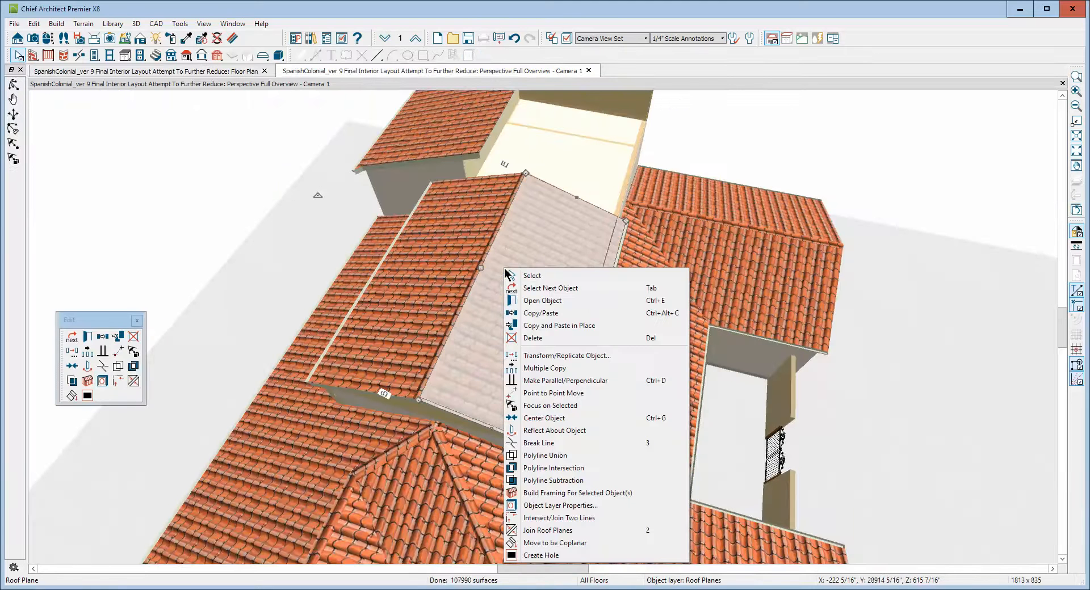
click(536, 530)
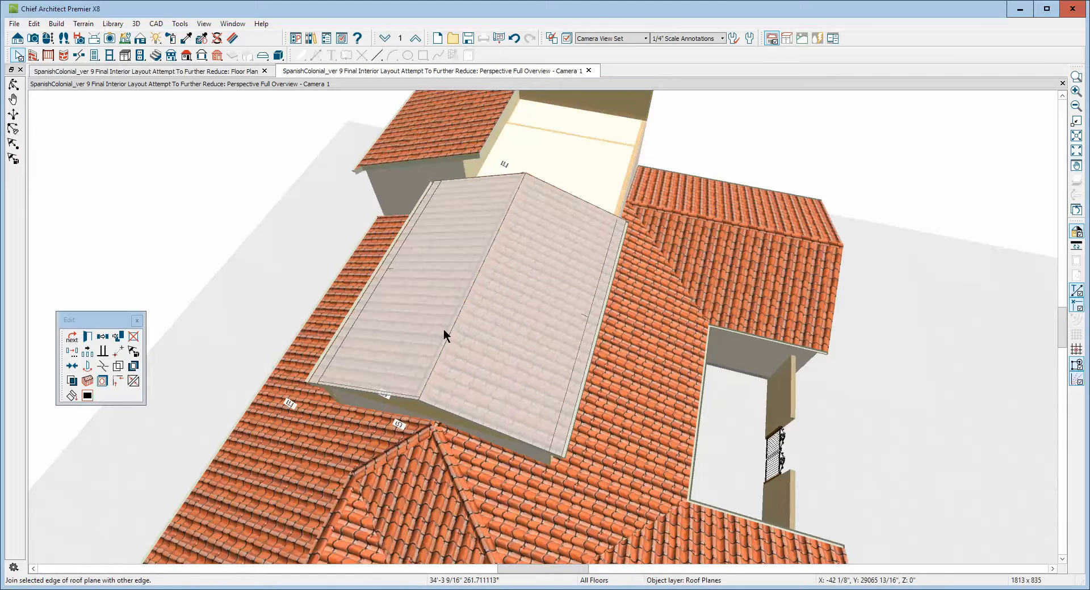
click(480, 180)
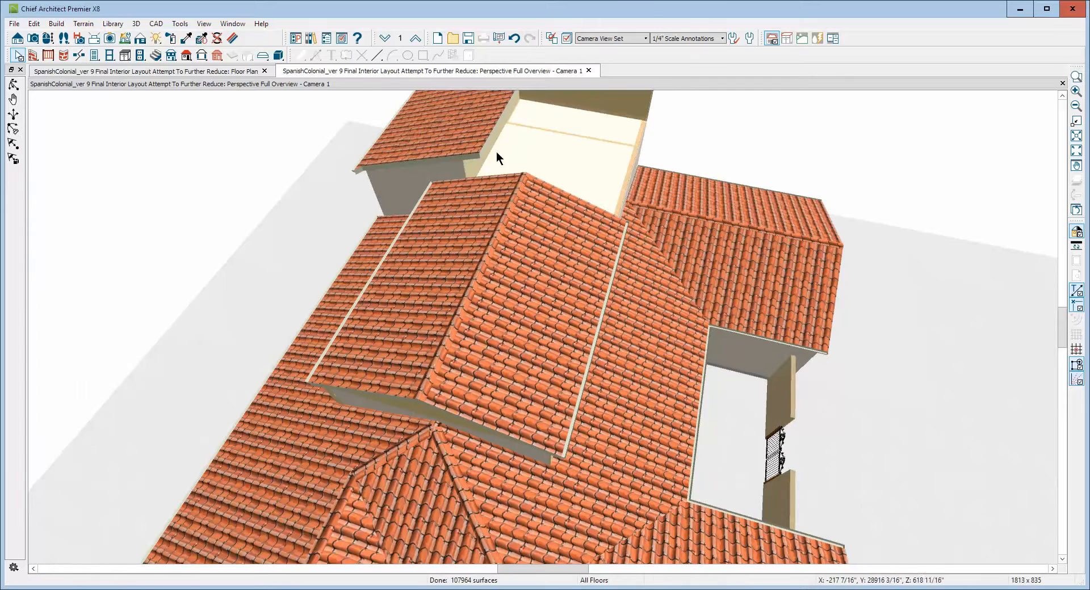
click(1059, 97)
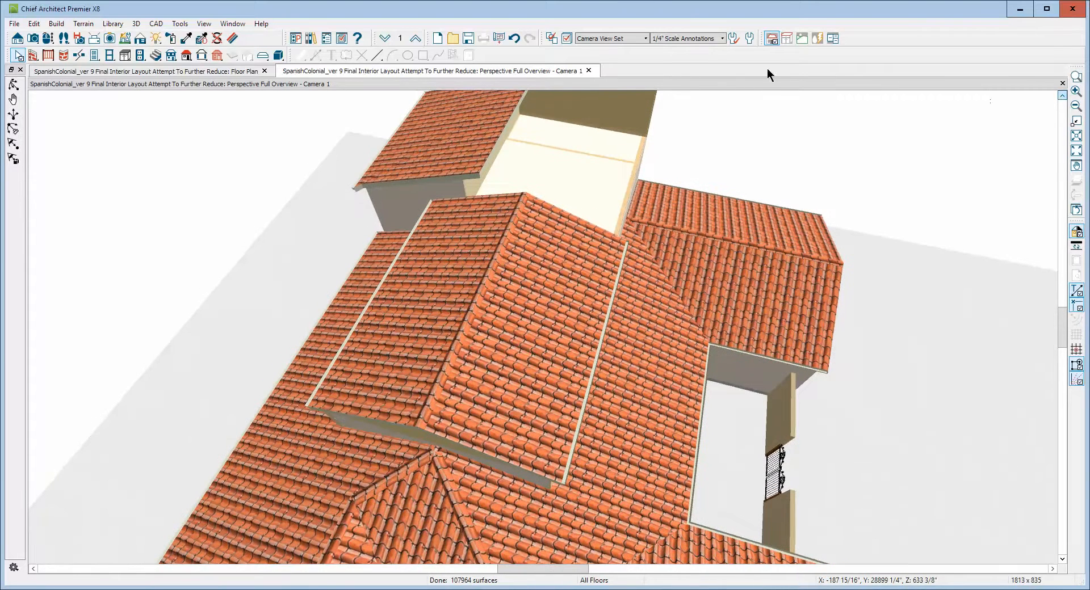
double_click(18, 57)
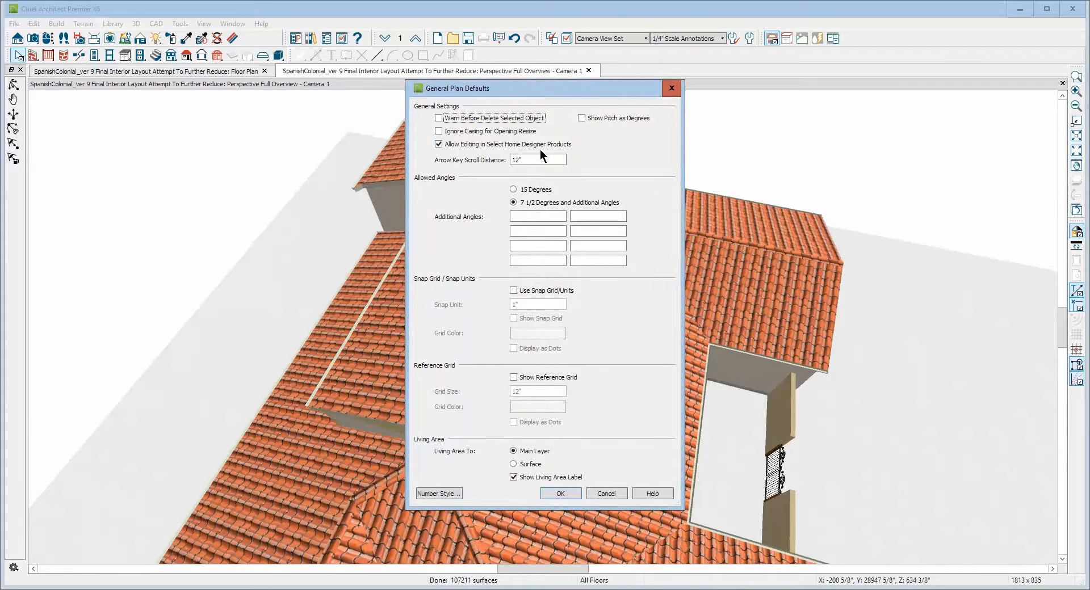
click(590, 493)
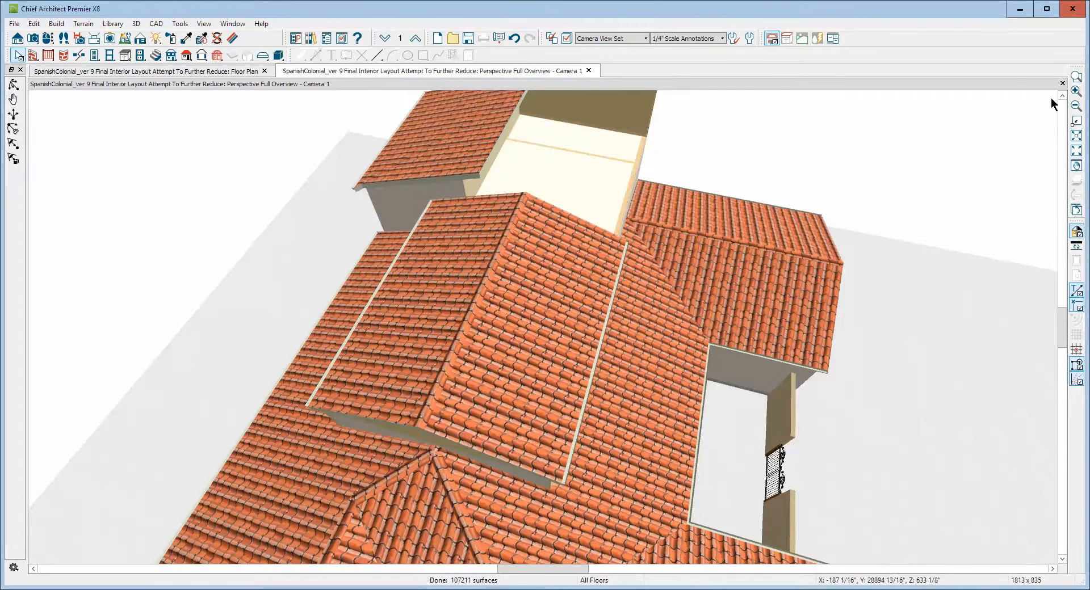
Delete the small triangular roof plane at the far end of the gable.
click(1062, 96)
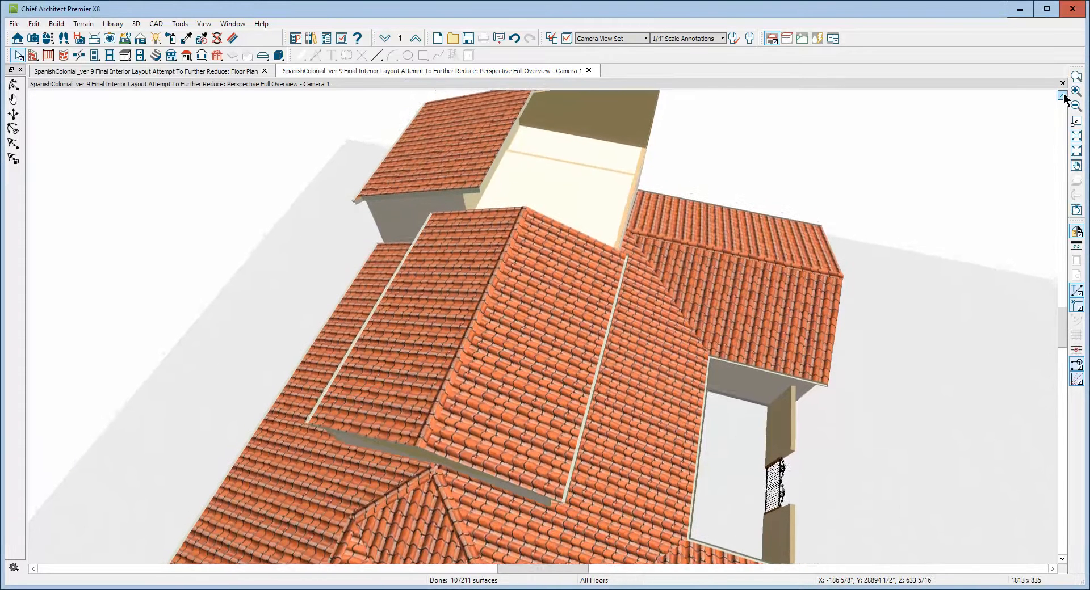
click(1062, 96)
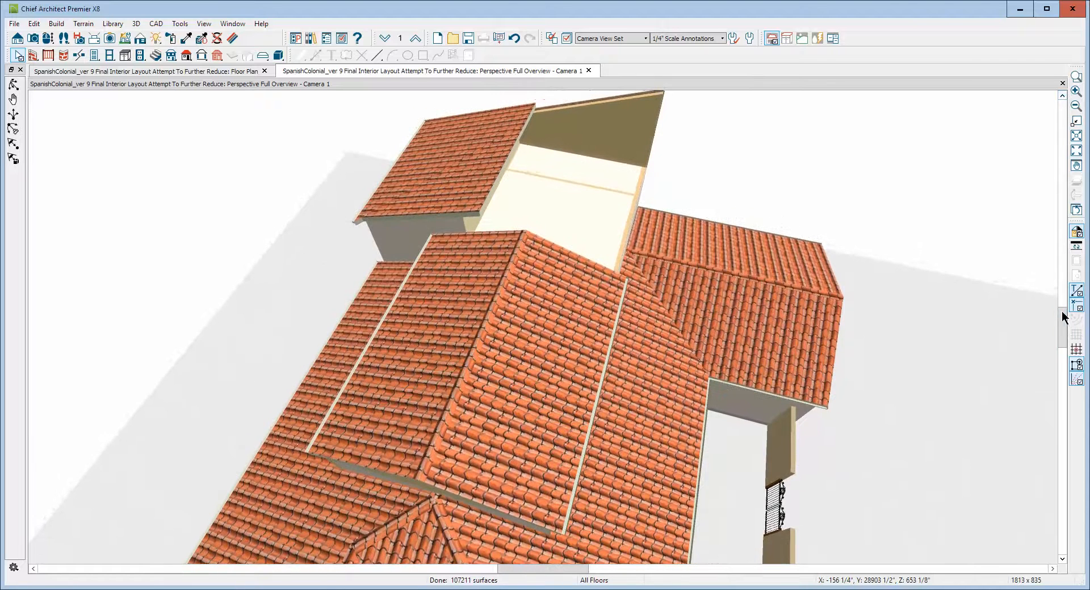
drag(1063, 310, 1063, 270)
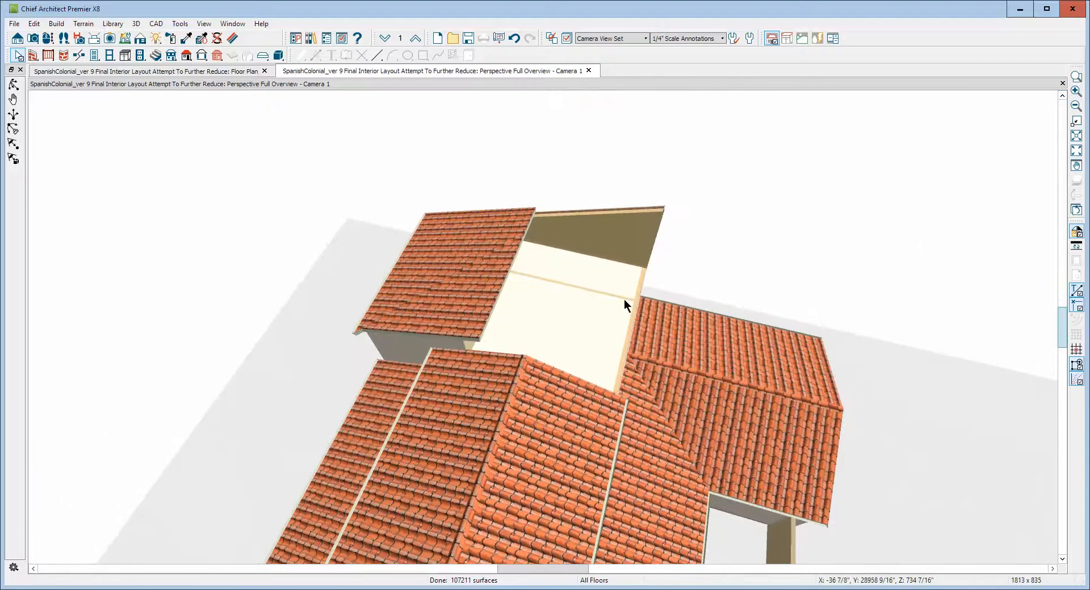
right_click(489, 289)
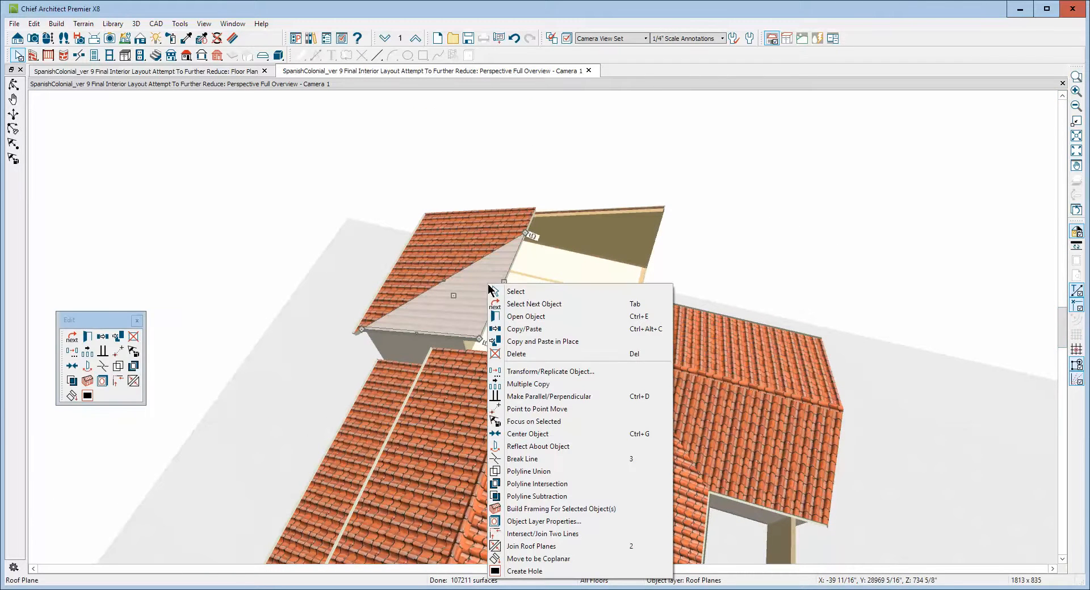
click(464, 239)
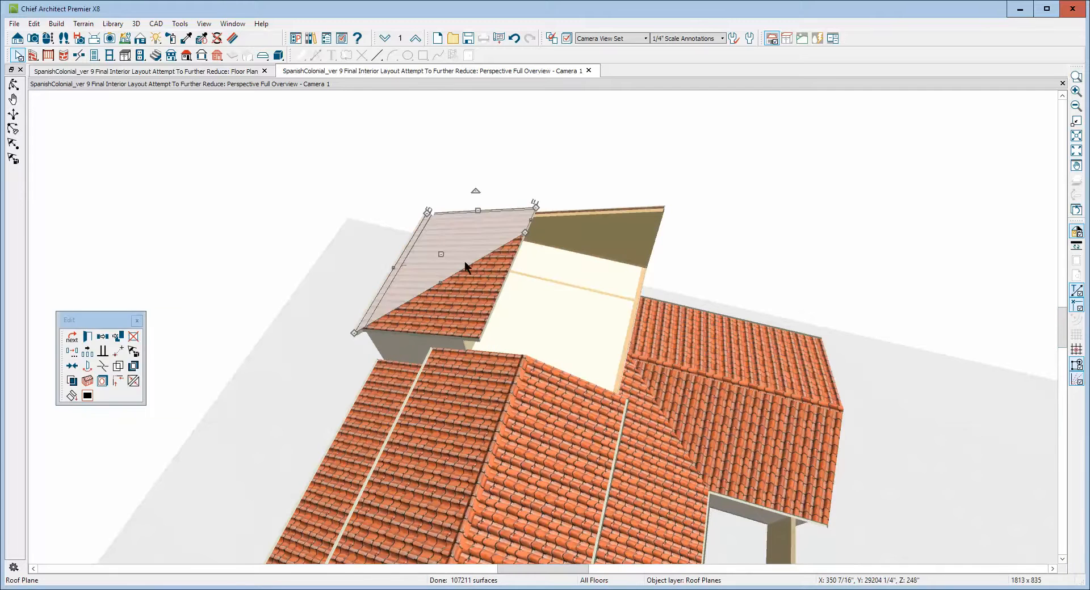
click(476, 306)
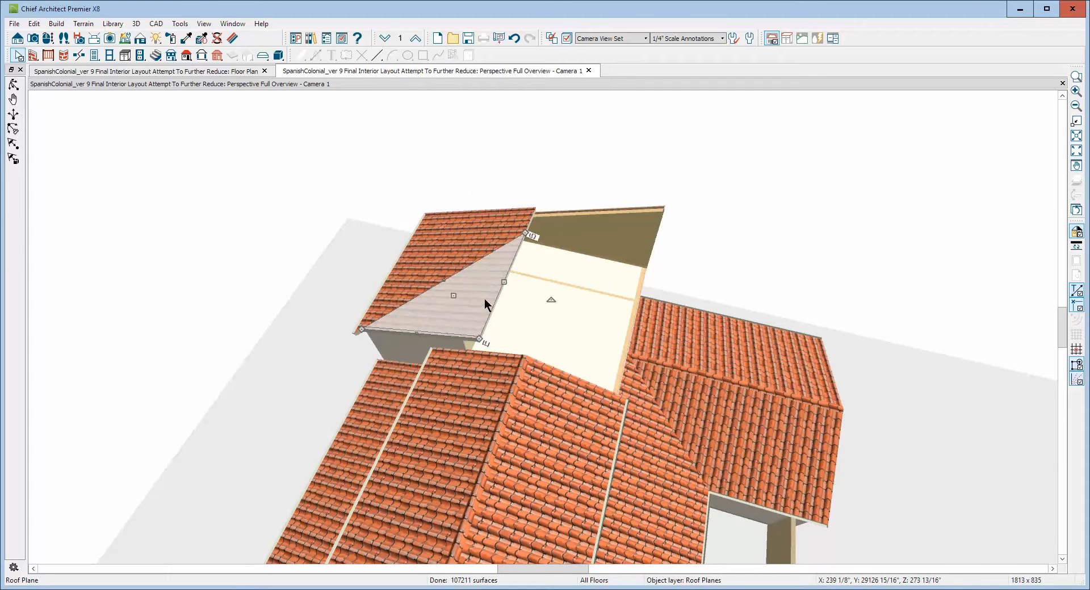
key(Delete)
Resize the adjacent roof plane by pulling its corner down to the lower eave to fill the gap.
click(521, 236)
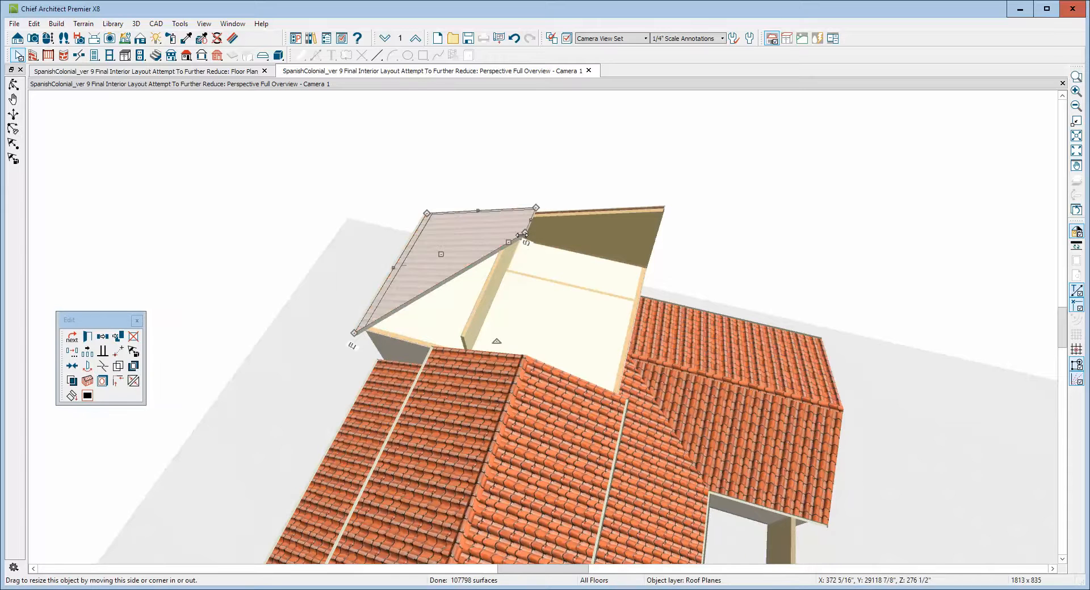
drag(521, 236, 475, 343)
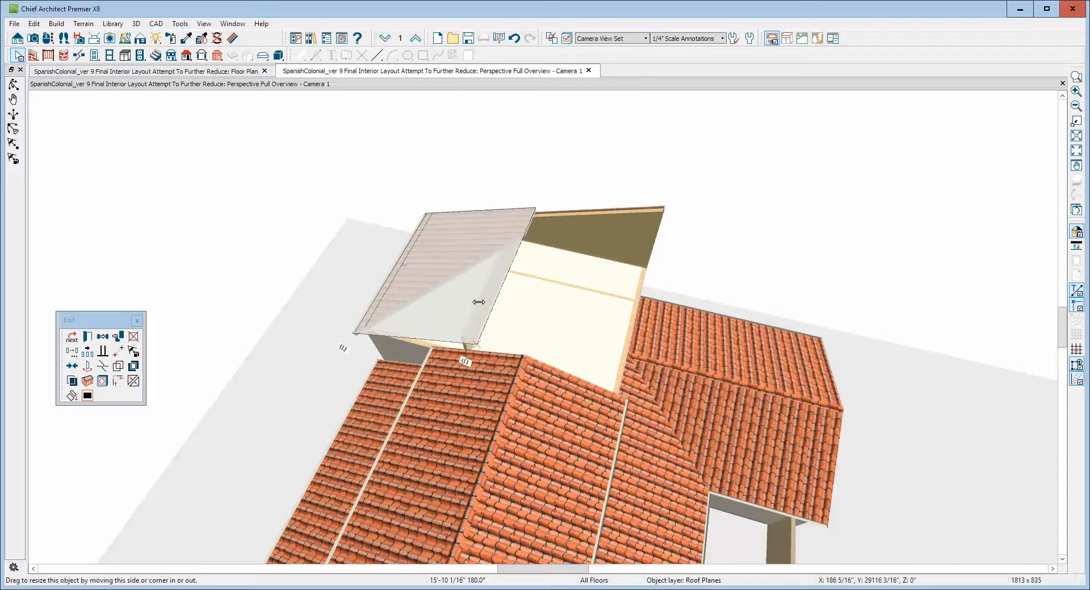
key(Escape)
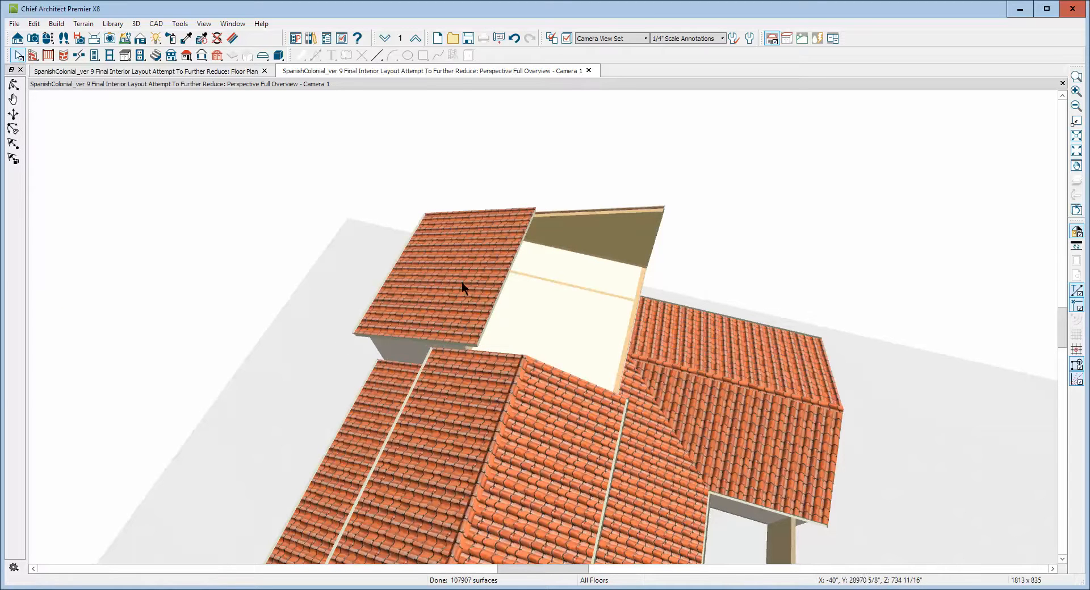
Make one copy of the gallery roof plane reflected vertically about its center using Transform/Replicate Object.
right_click(462, 289)
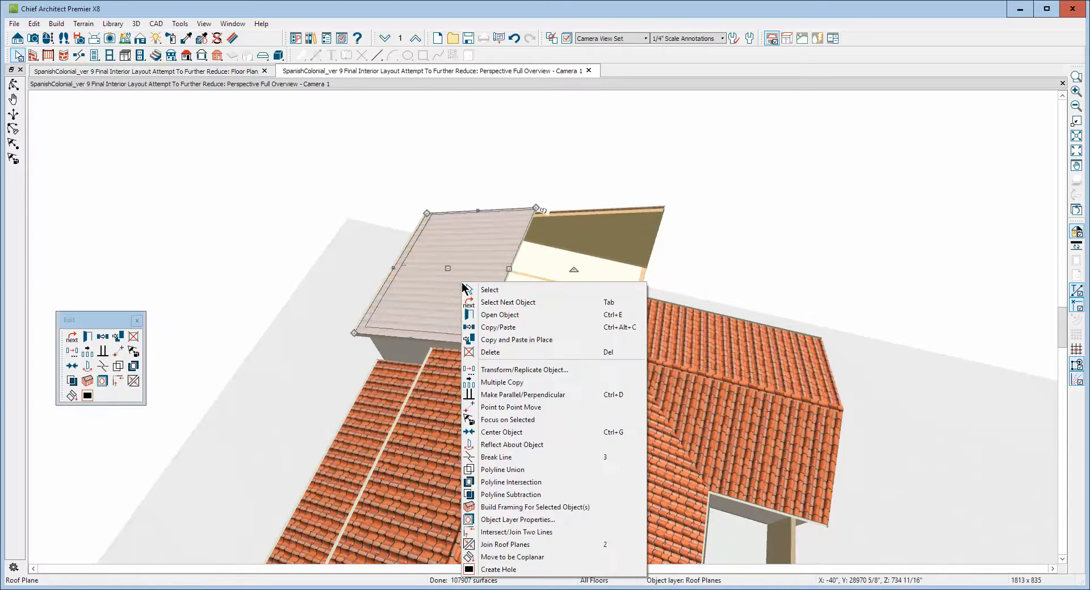
click(484, 370)
click(403, 216)
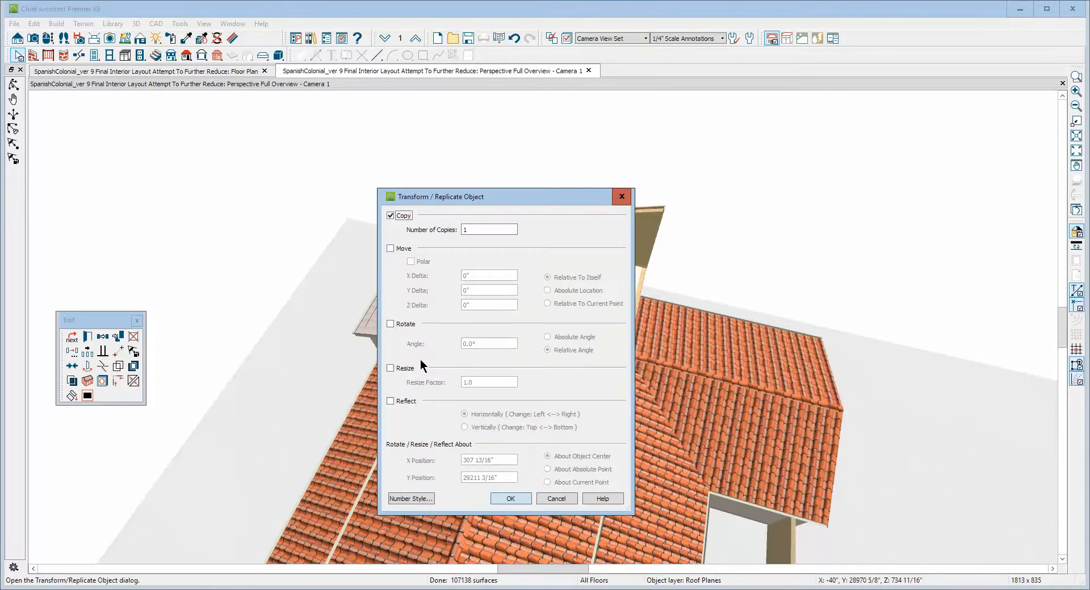
click(399, 403)
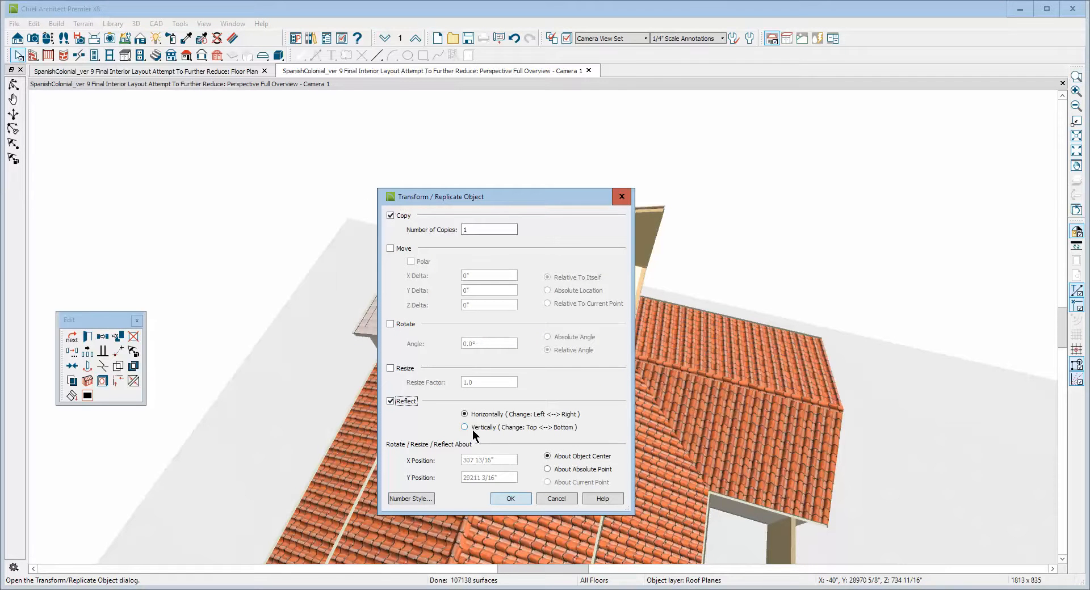
click(471, 429)
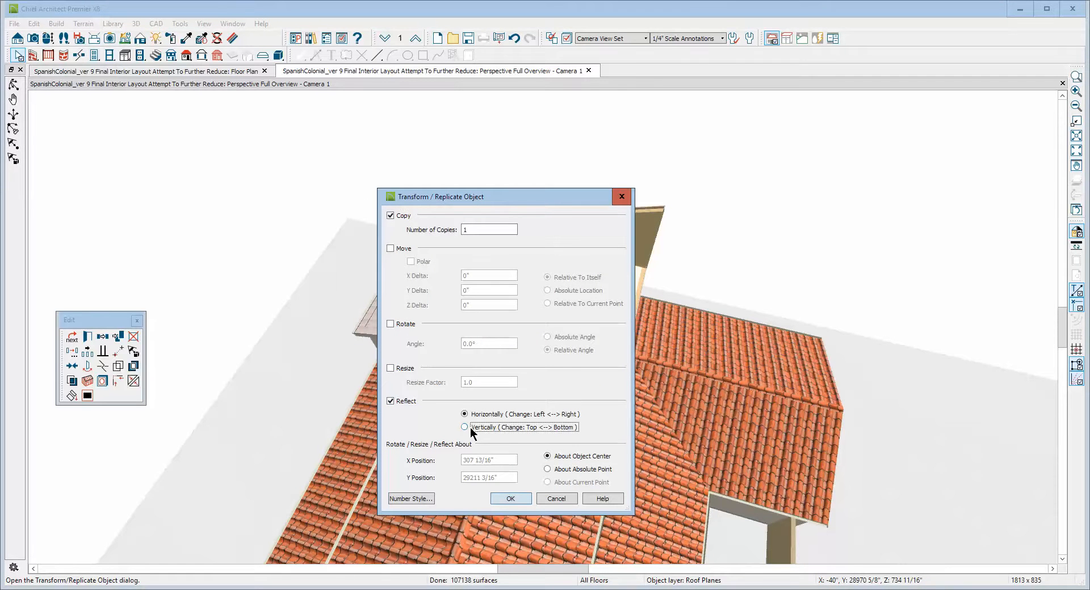
click(510, 499)
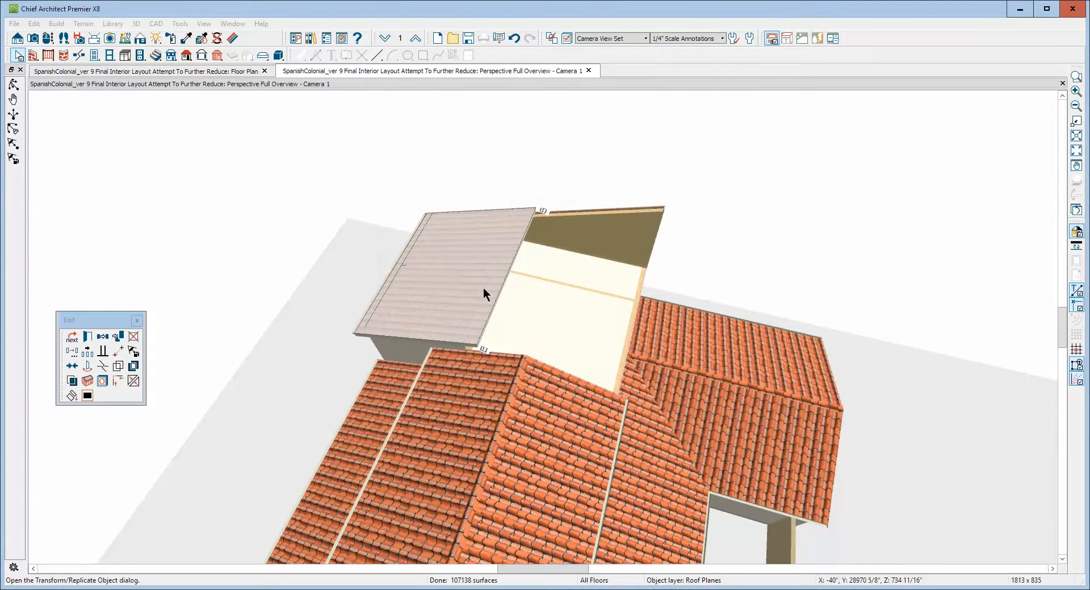
Drag the mirrored roof copy to the opposite side, then align it point to point with the ridge line in the floor plan.
click(483, 287)
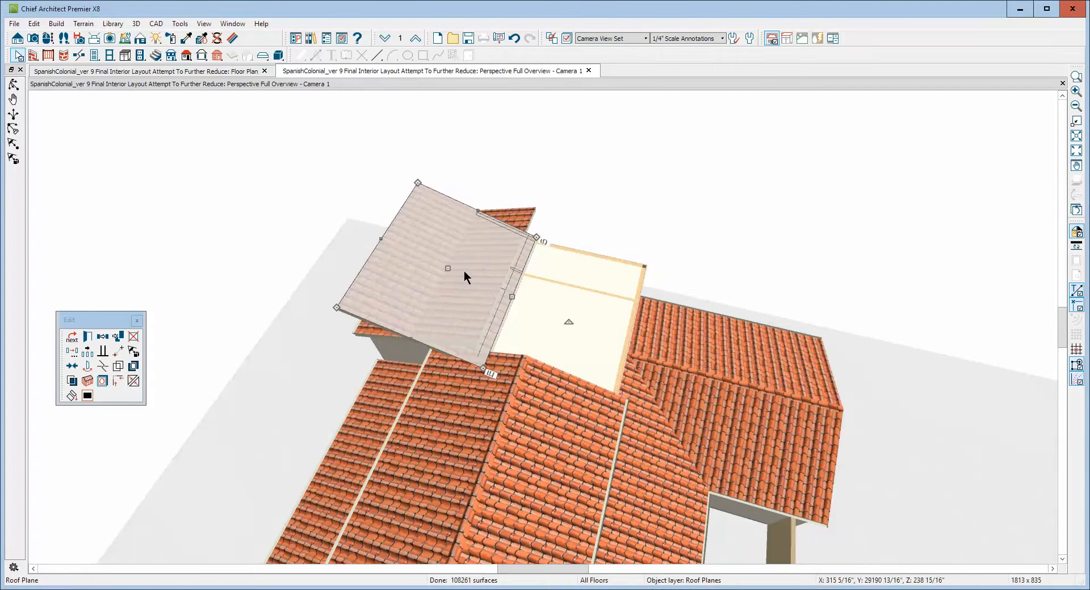
drag(447, 268, 528, 297)
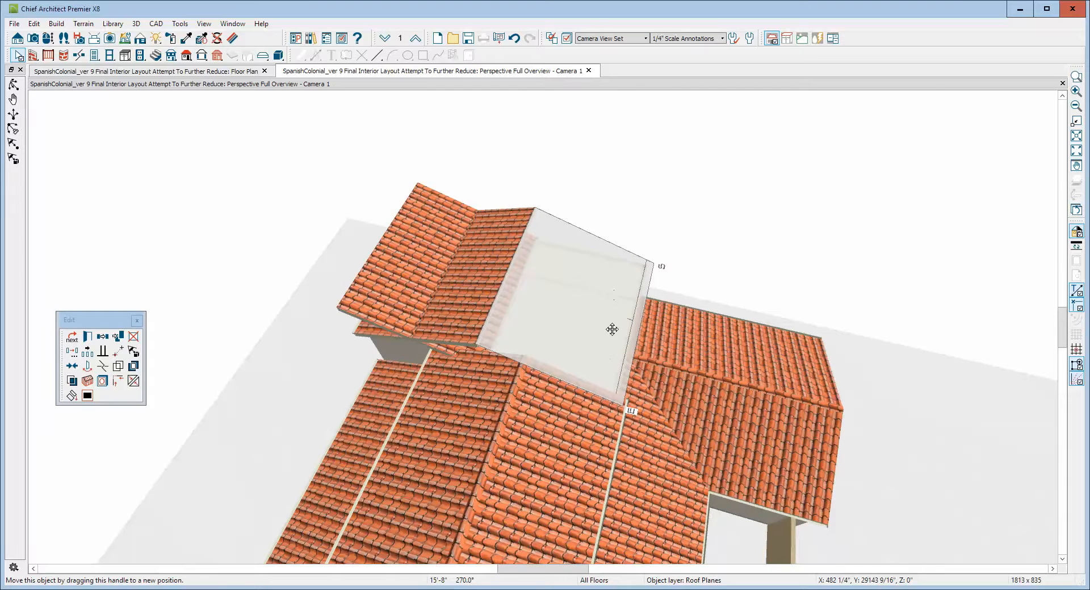
key(ctrl+Tab)
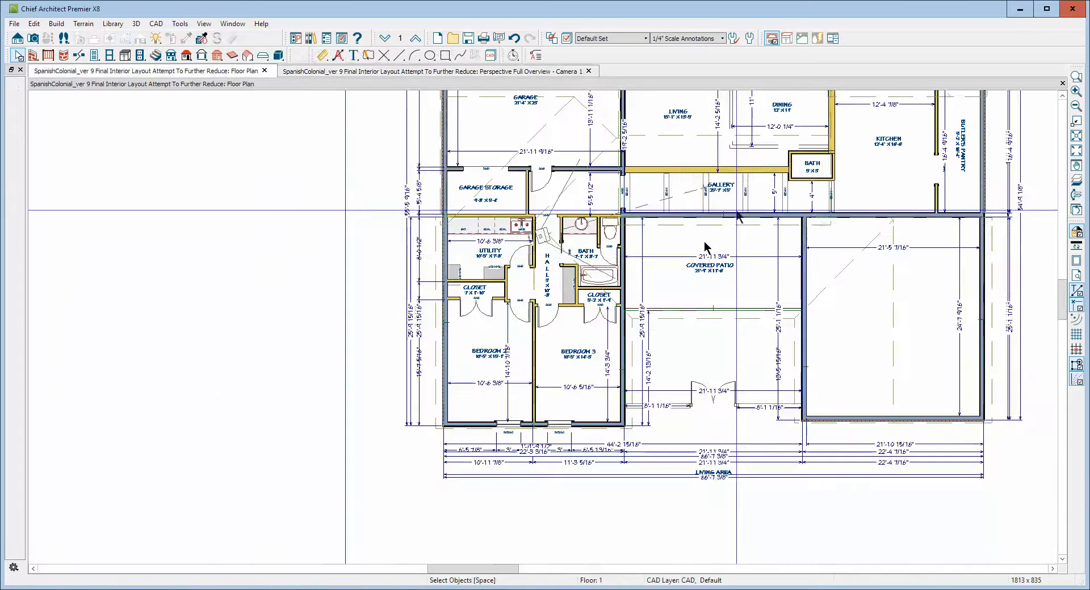
click(1075, 76)
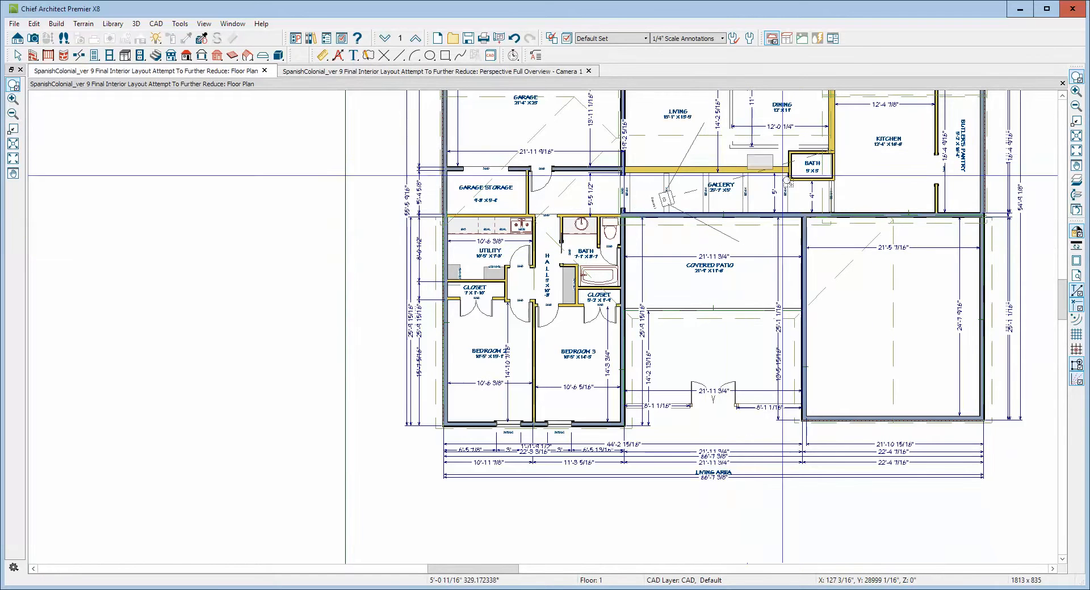
drag(748, 154, 995, 258)
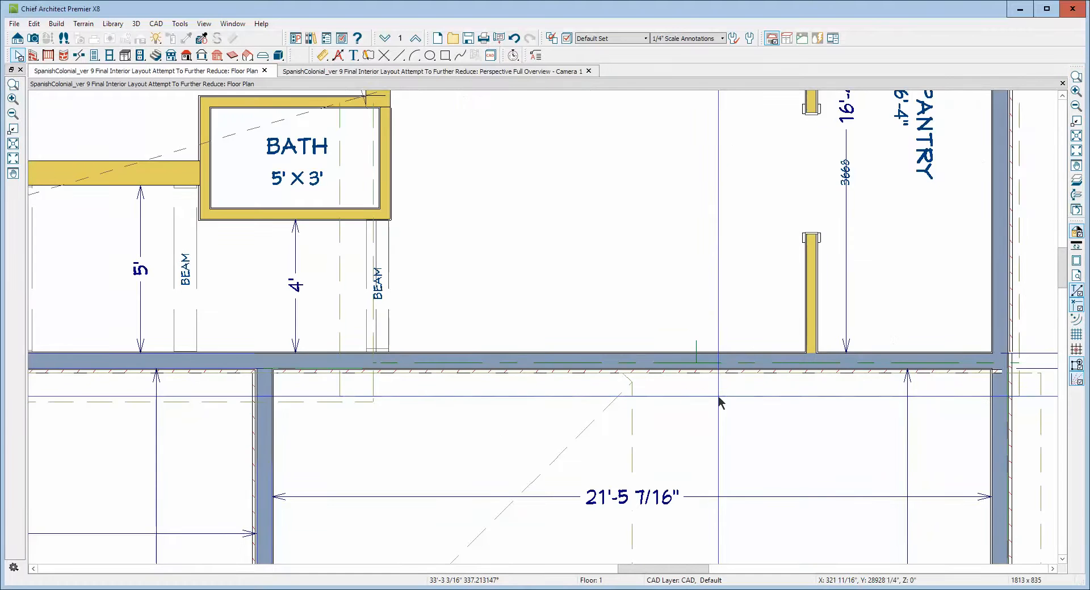
click(696, 380)
scroll(695, 377, up, 5)
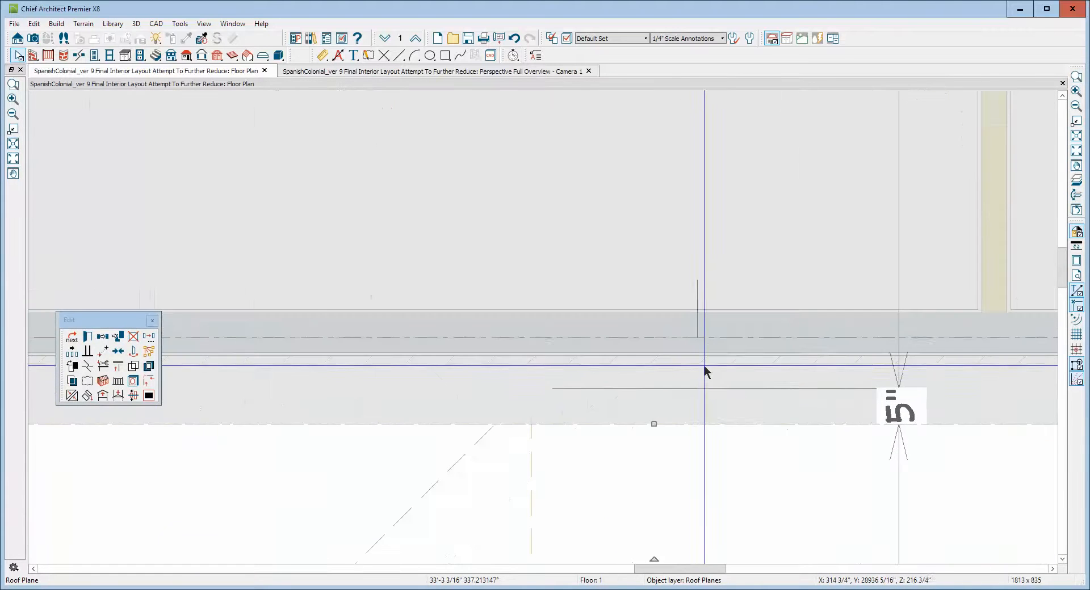
click(102, 352)
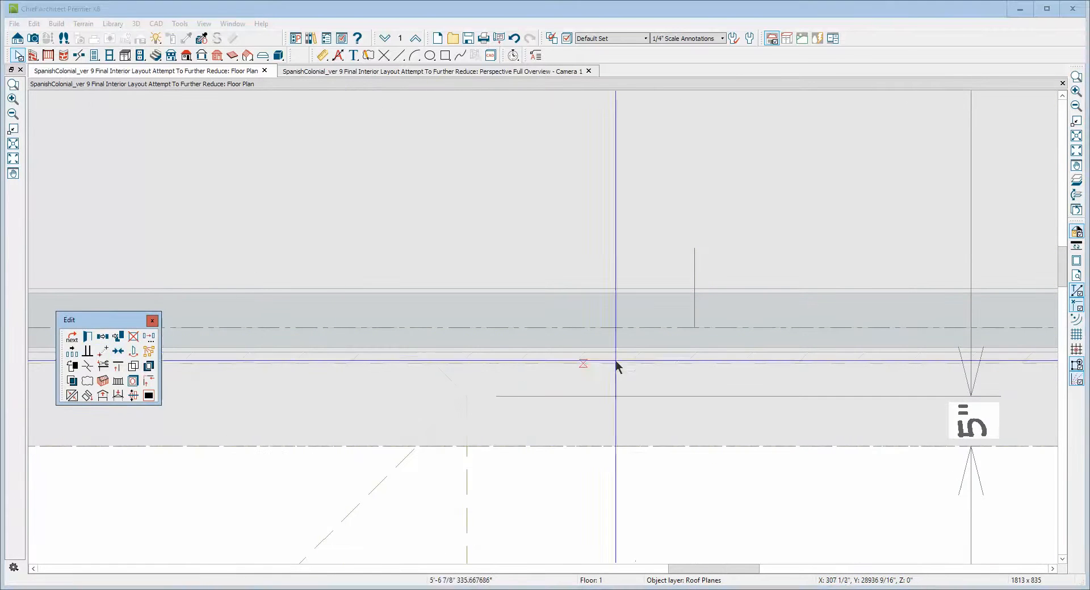
click(696, 345)
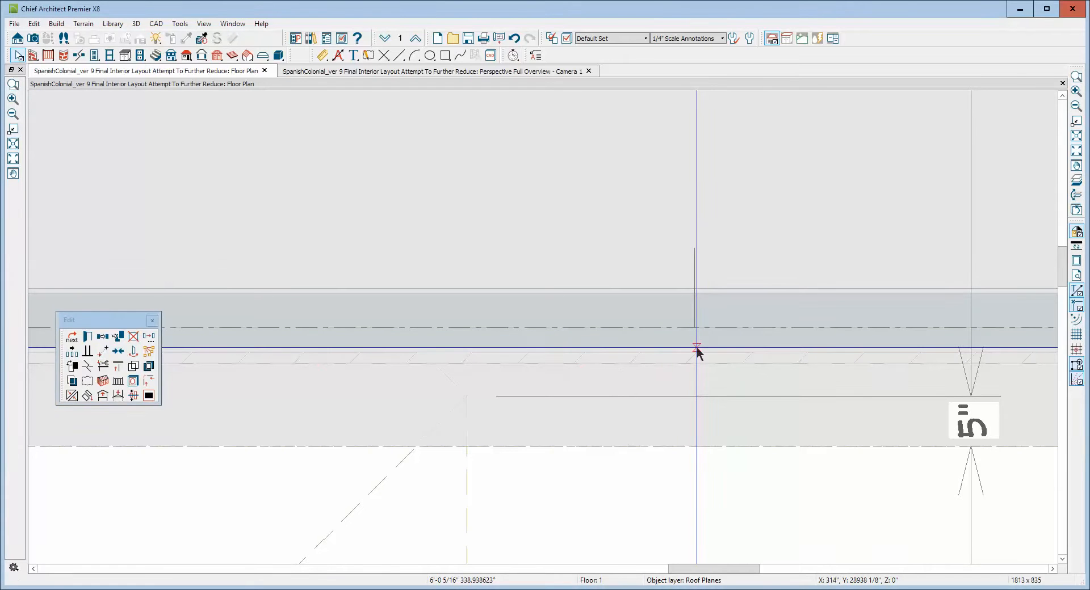
click(696, 348)
click(736, 370)
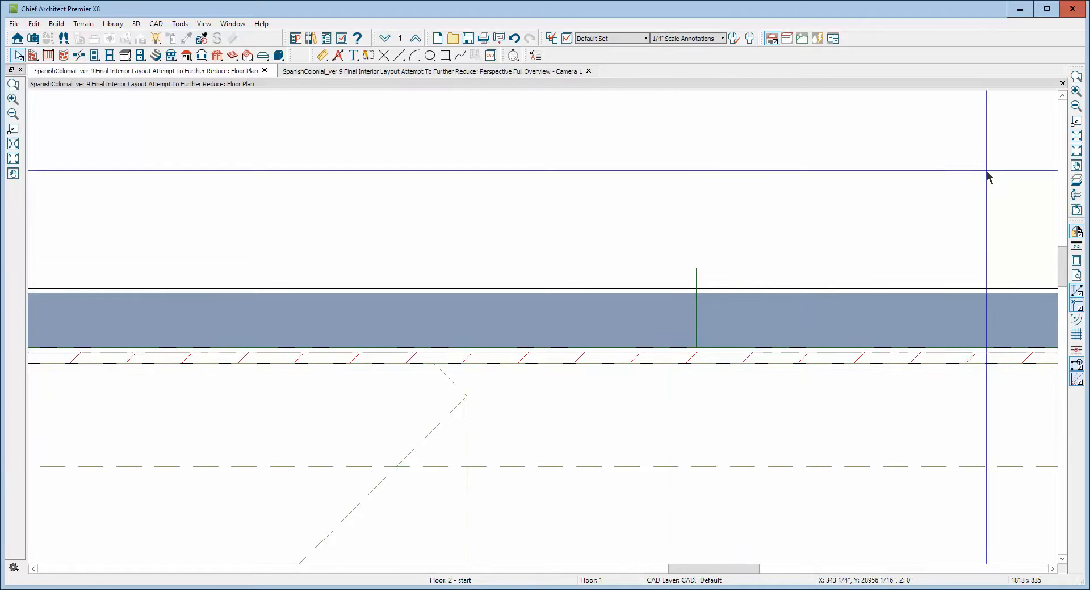
click(1076, 151)
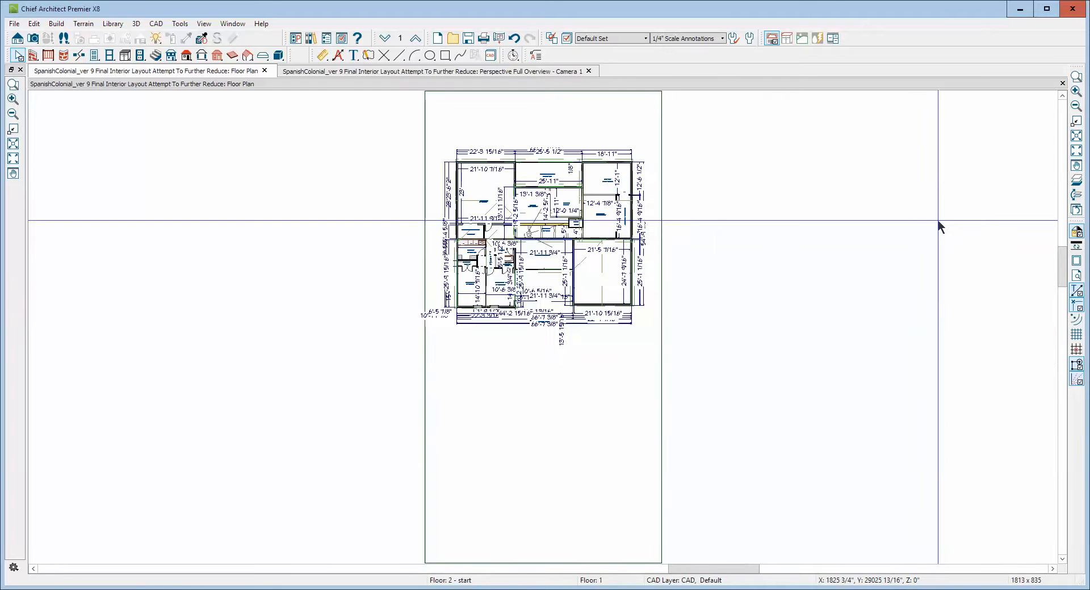
In the 3D view, join the mirrored plane's ridge edge with the opposite sloped plane to close the gable.
key(ctrl+Tab)
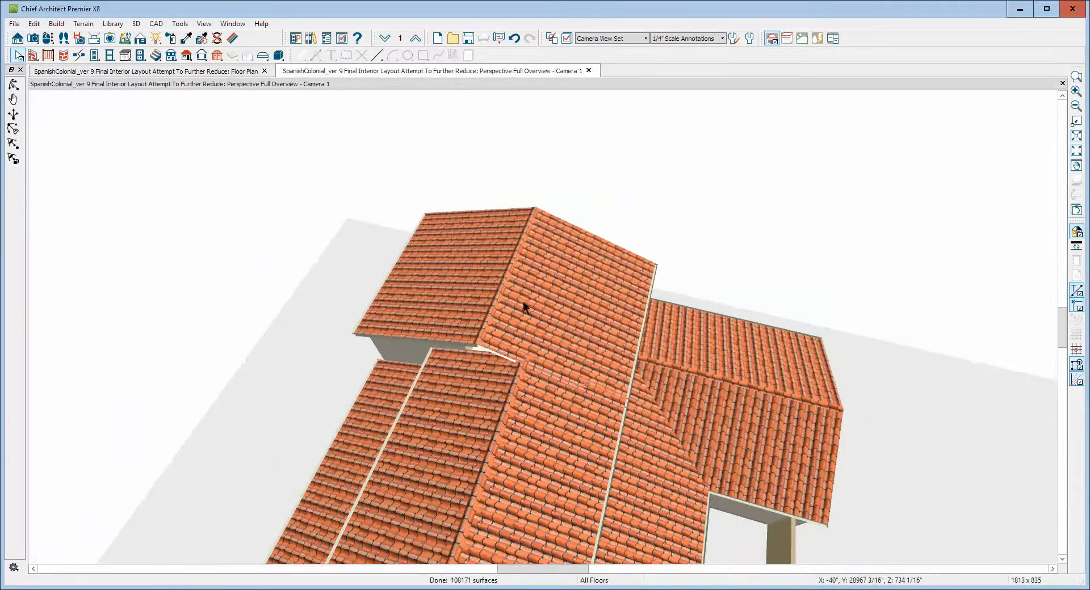
scroll(501, 279, up, 5)
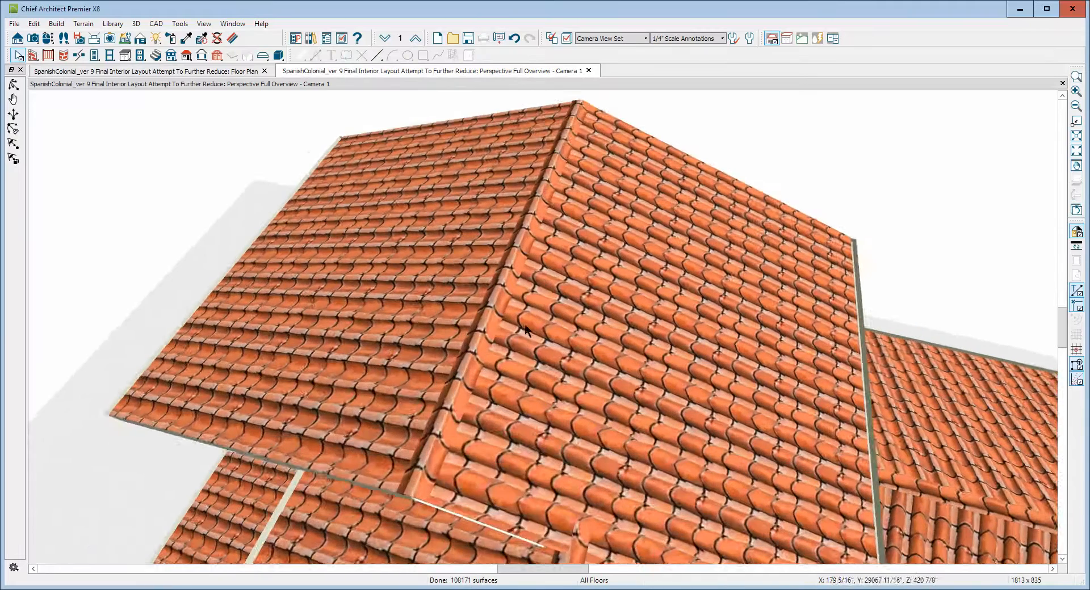
scroll(526, 329, down, 2)
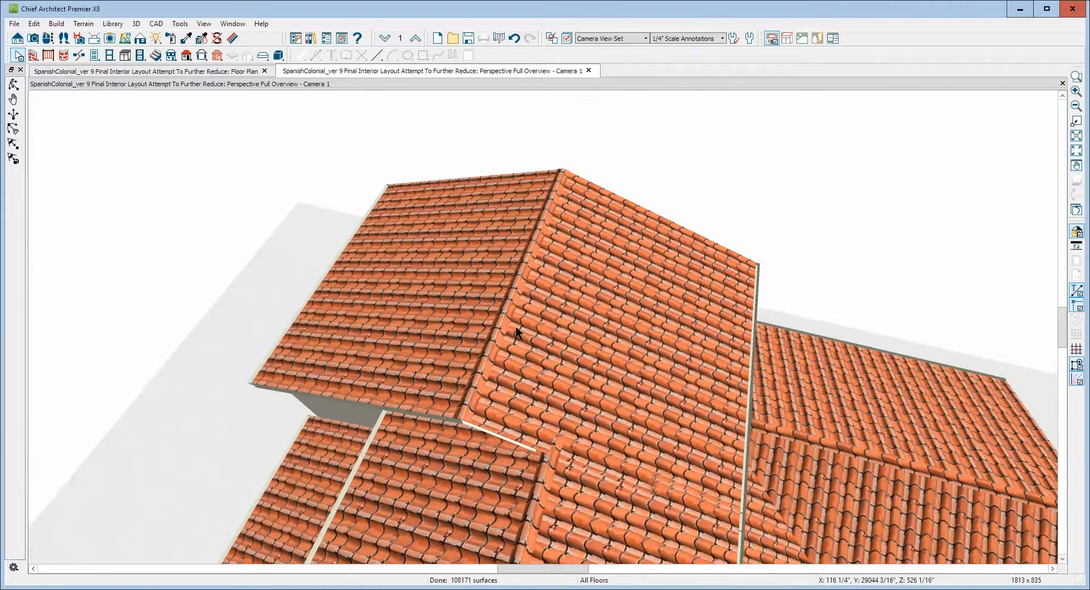
right_click(516, 333)
click(537, 297)
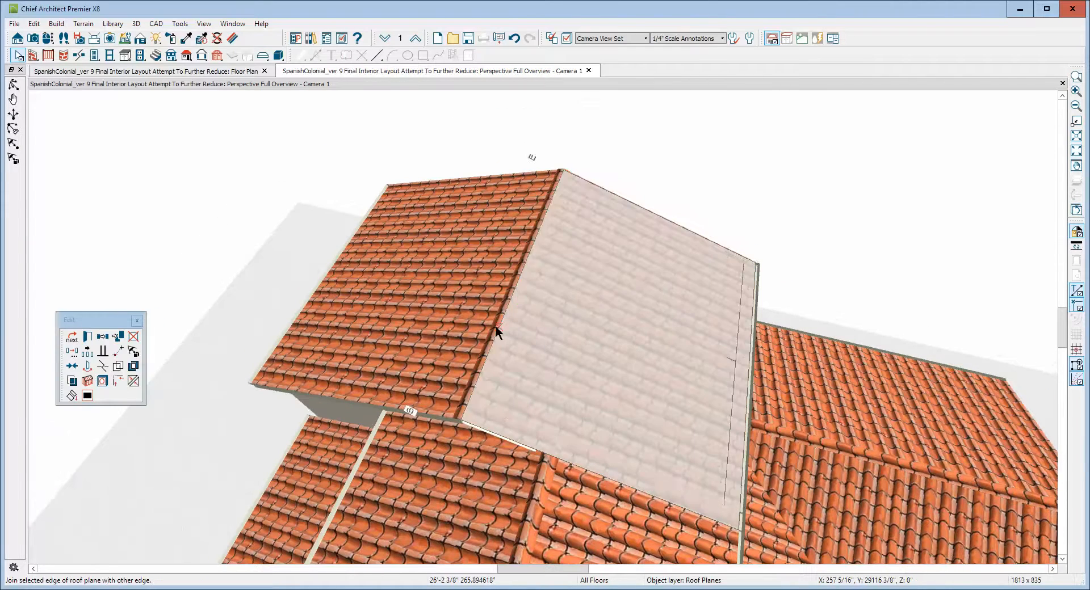
click(478, 329)
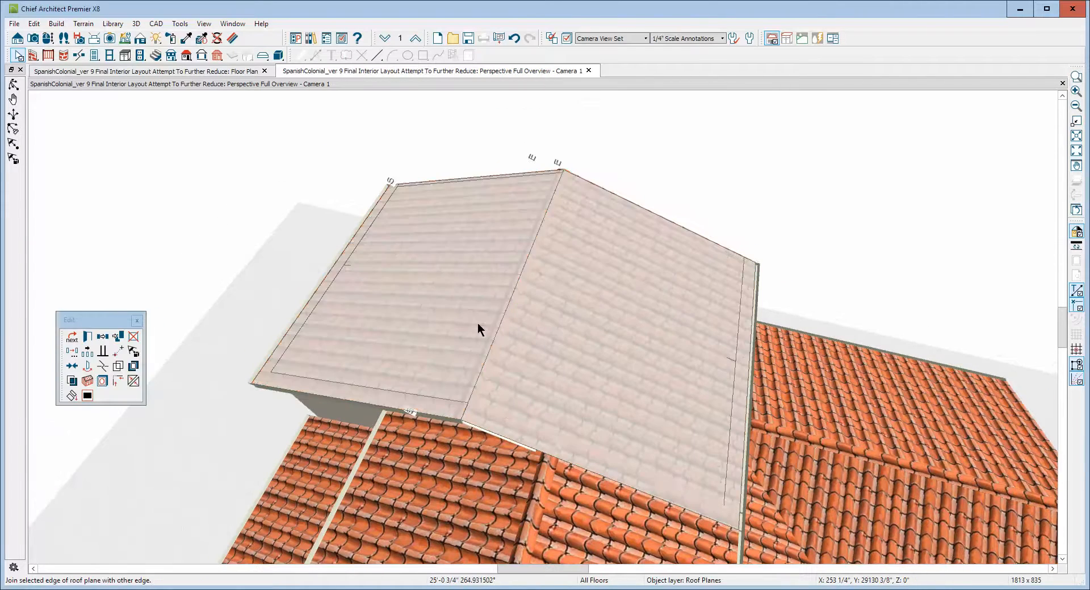
click(574, 301)
scroll(574, 301, down, 5)
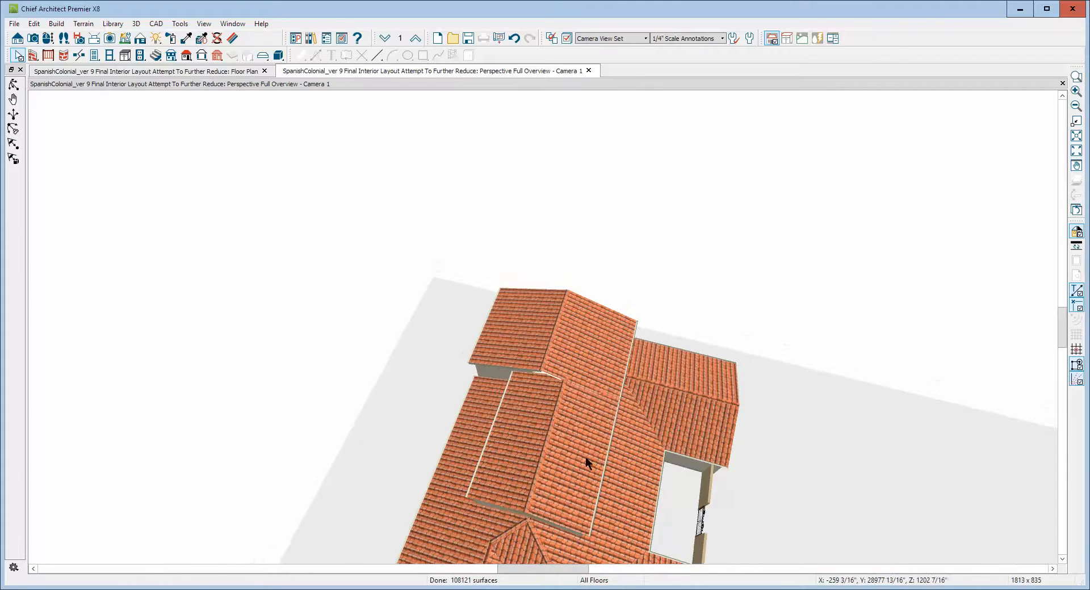
Zoom in on the gallery roof and open the upper roof plane's specification to review its heights and pitch.
click(585, 457)
click(595, 369)
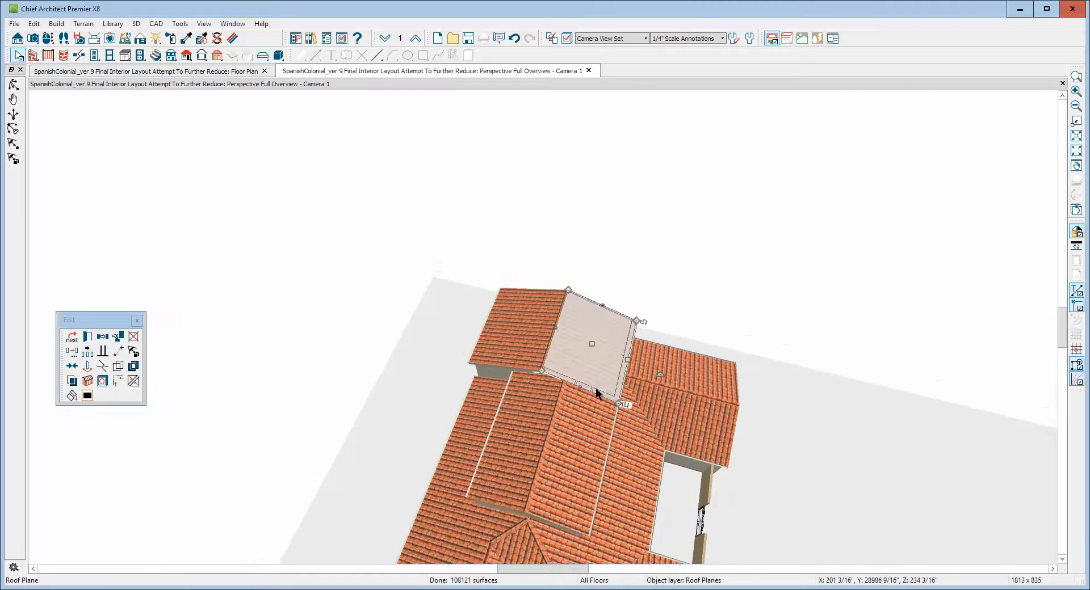
click(1076, 77)
drag(444, 326, 653, 569)
right_click(669, 213)
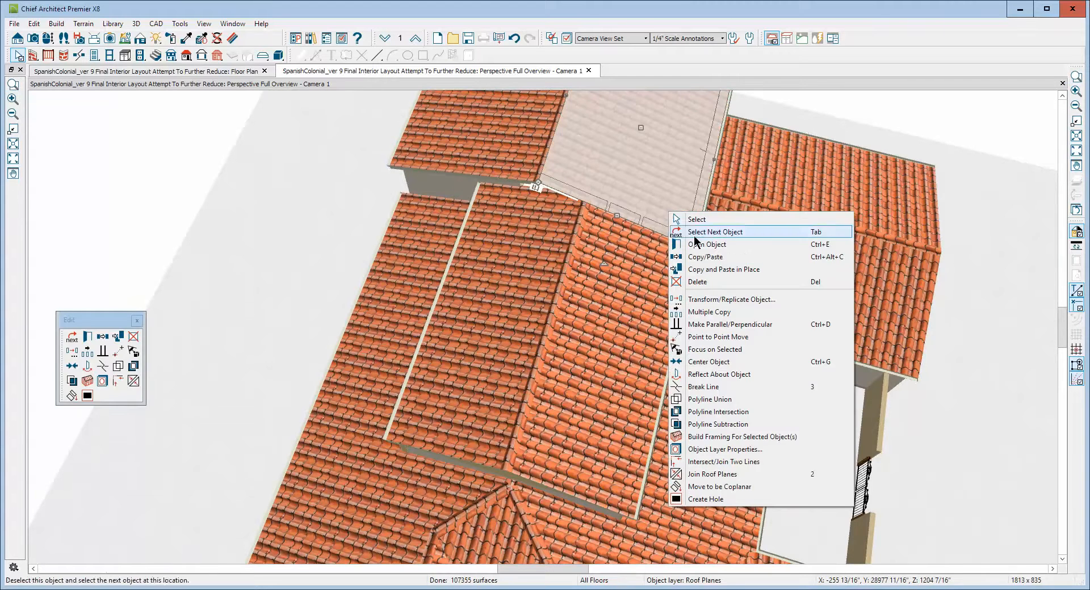
click(713, 246)
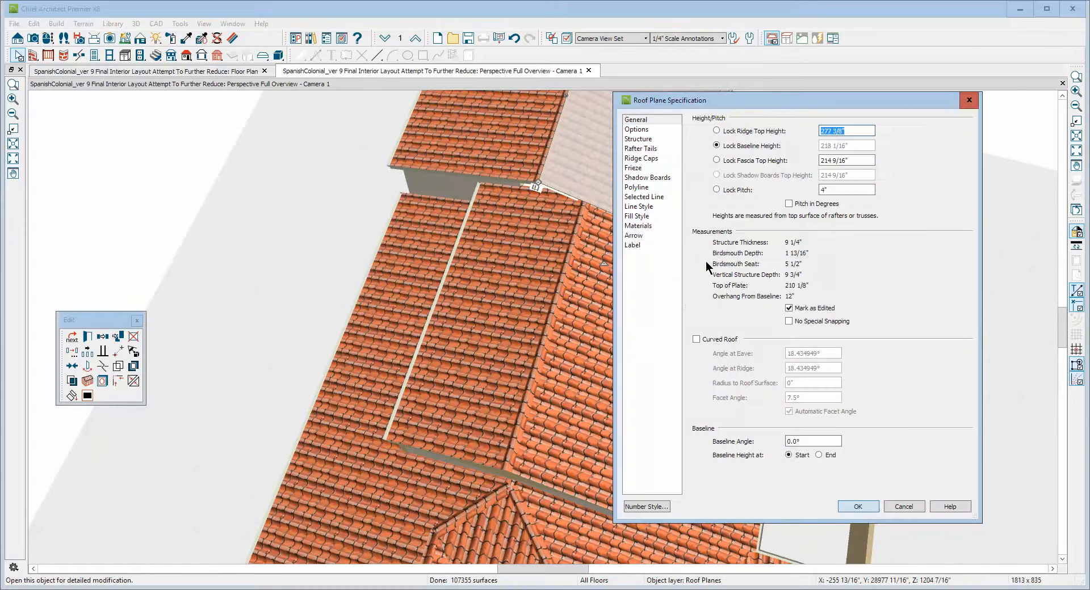
click(636, 120)
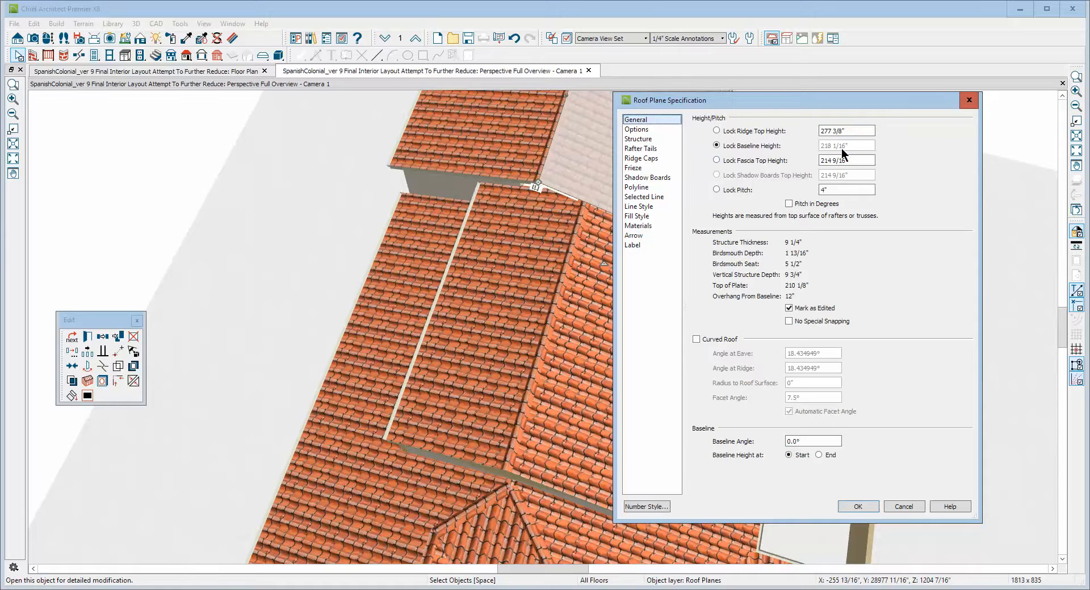
click(904, 506)
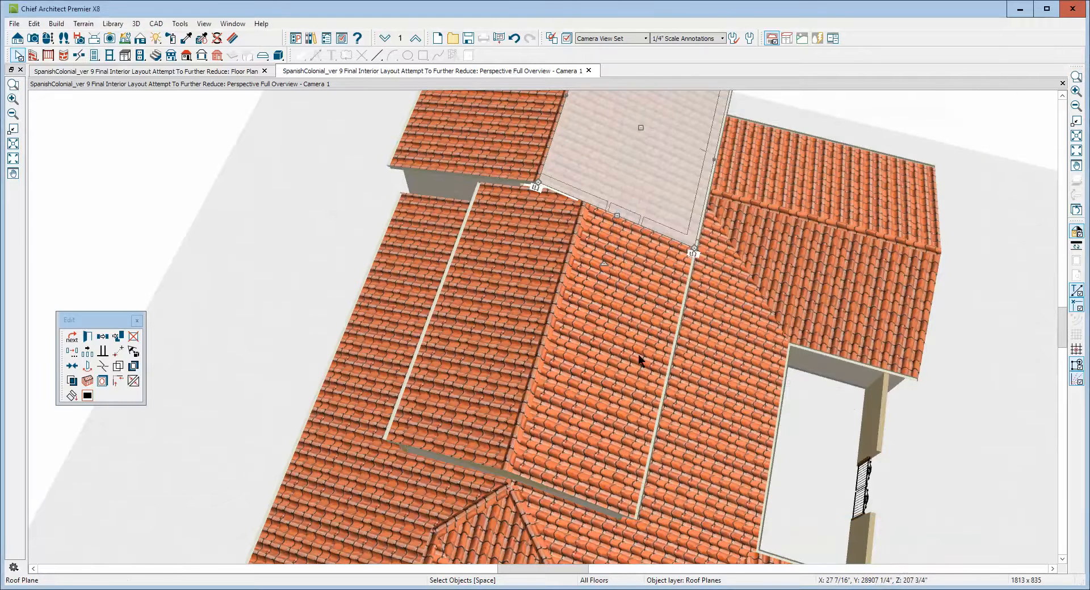
Review the lower gallery roof plane's specification, then delete that plane.
right_click(609, 340)
click(663, 84)
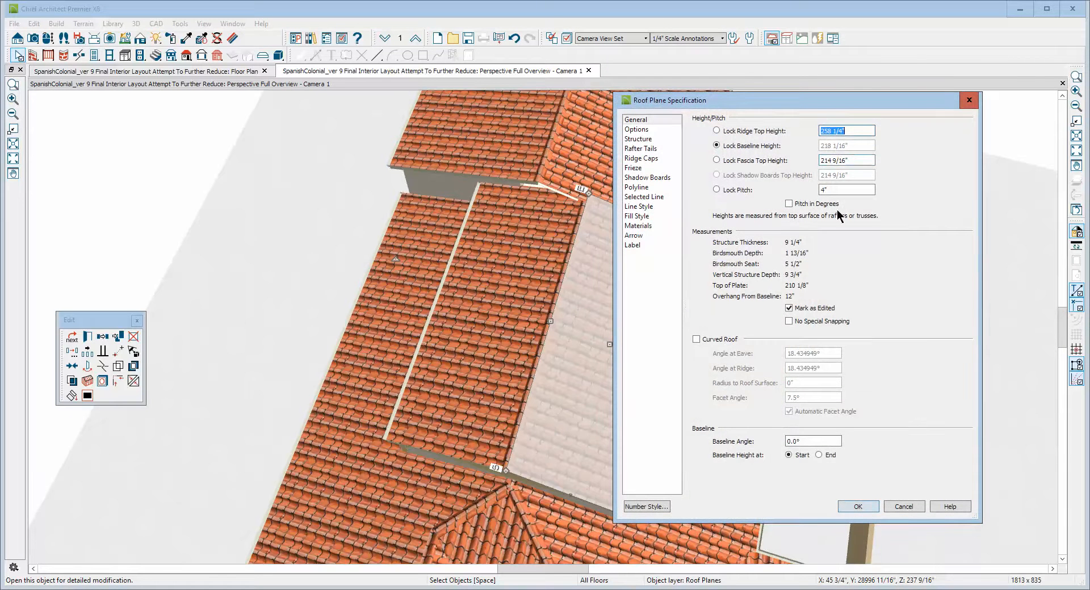
click(903, 507)
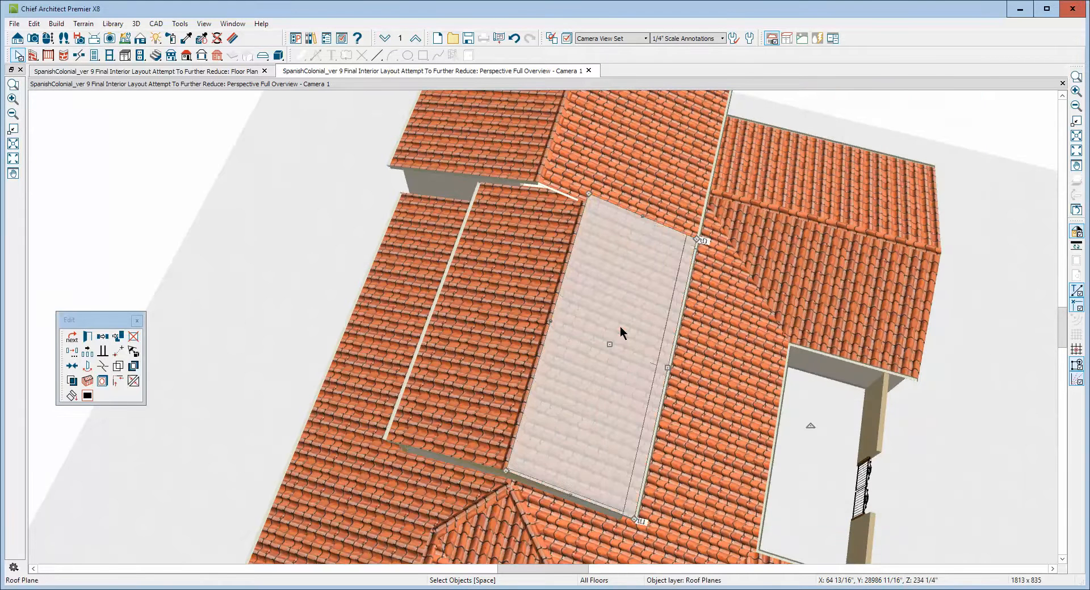
key(Delete)
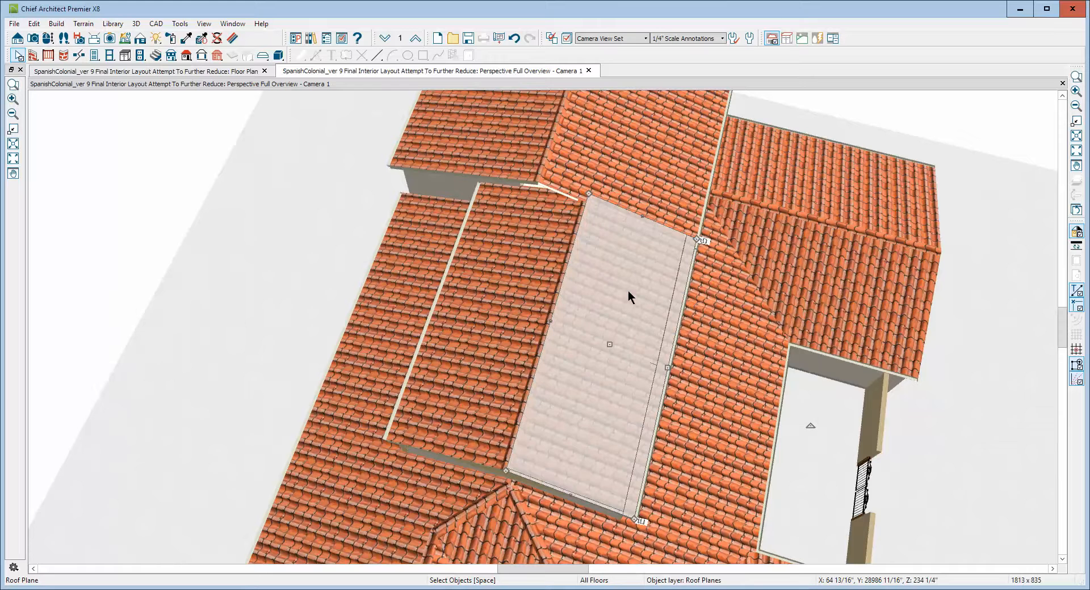
Stretch the upper gable plane's eave edge down to the lower eave to cover the gallery.
click(638, 202)
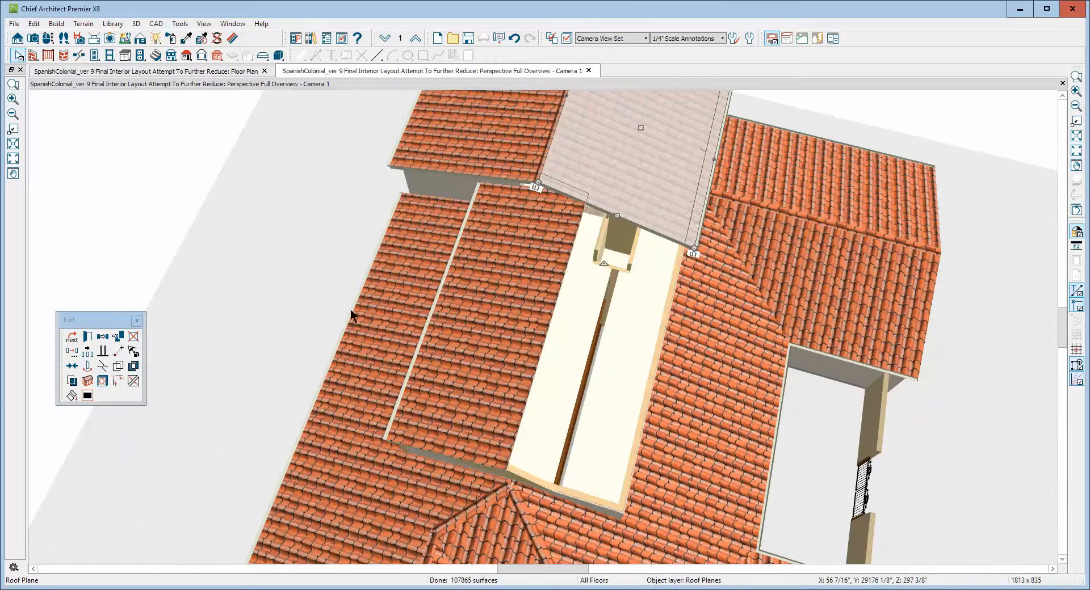
click(102, 369)
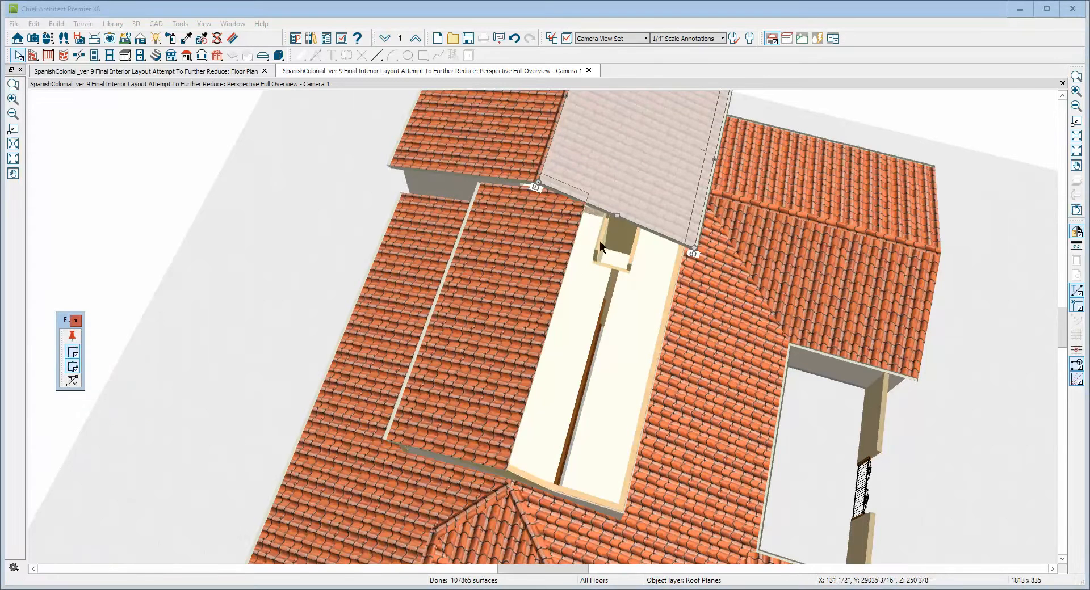
click(586, 202)
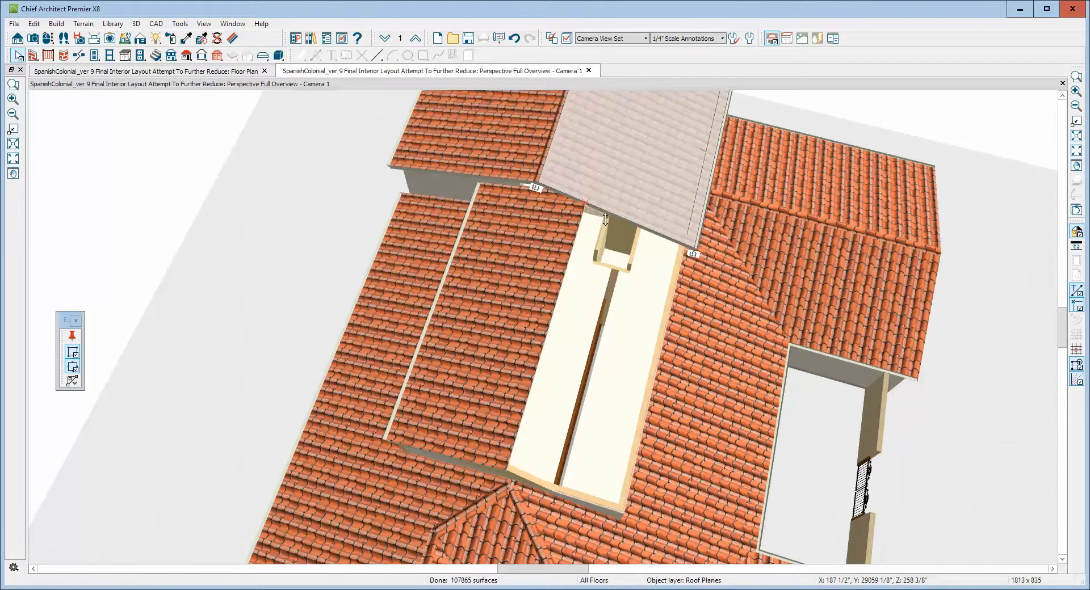
drag(605, 219, 499, 471)
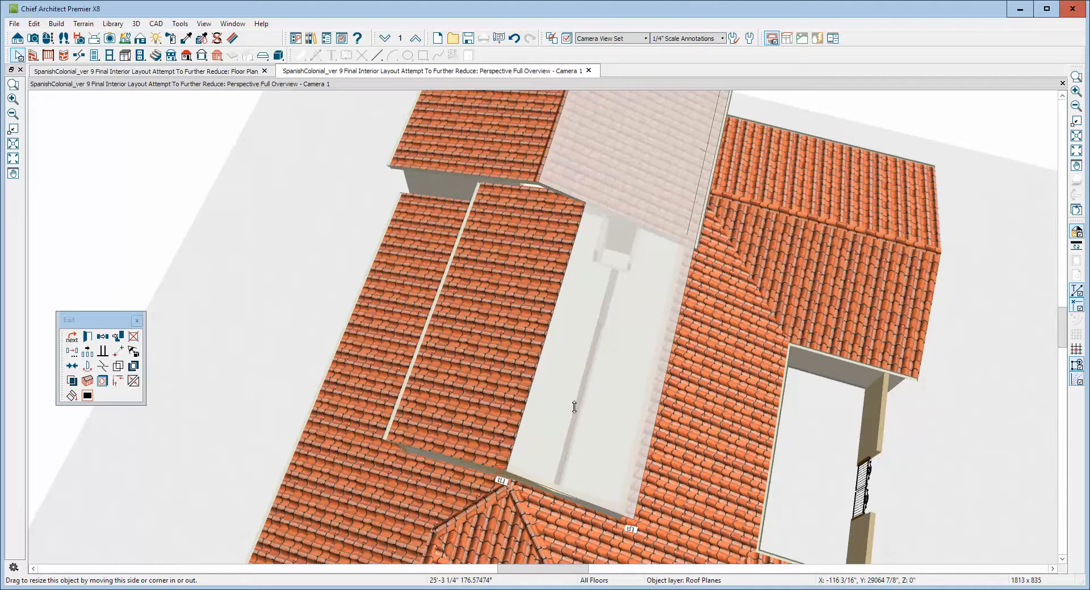
key(Escape)
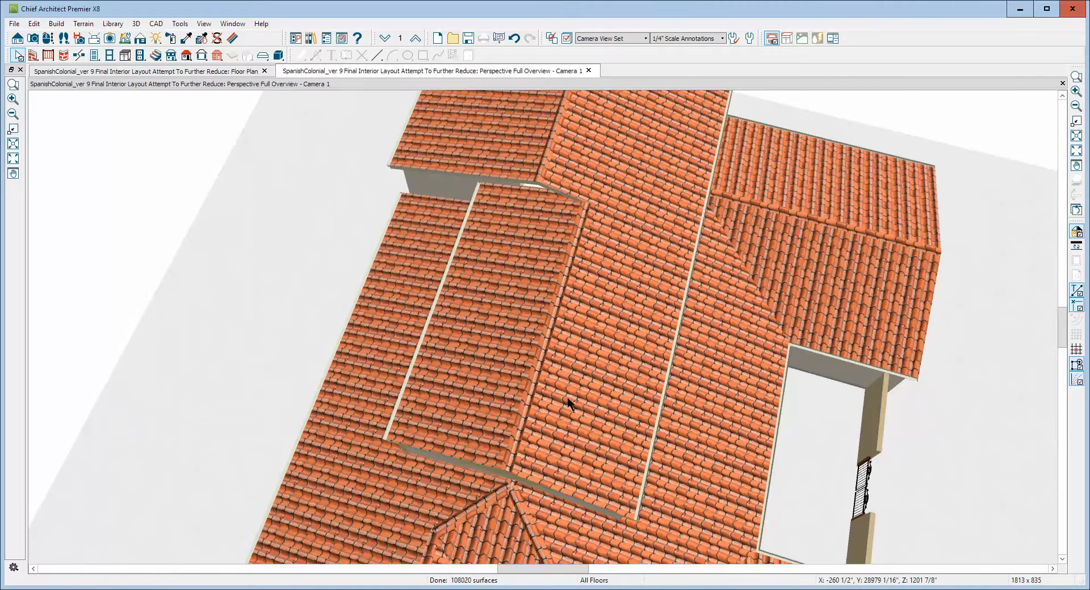
Join the selected gable roof plane's edge with the adjacent roof plane using Join Roof Planes.
right_click(555, 380)
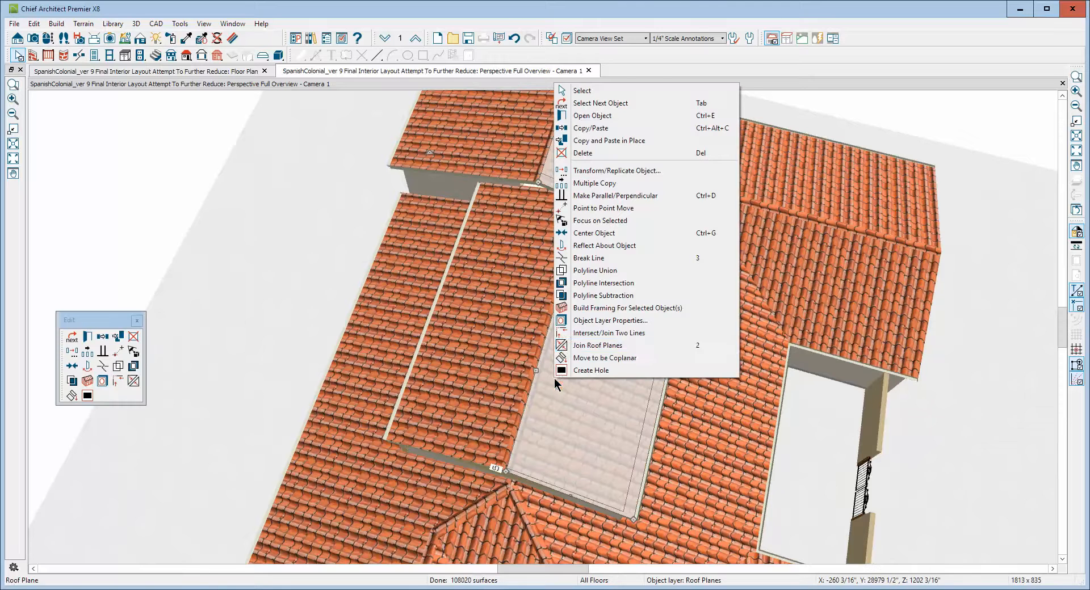
click(604, 358)
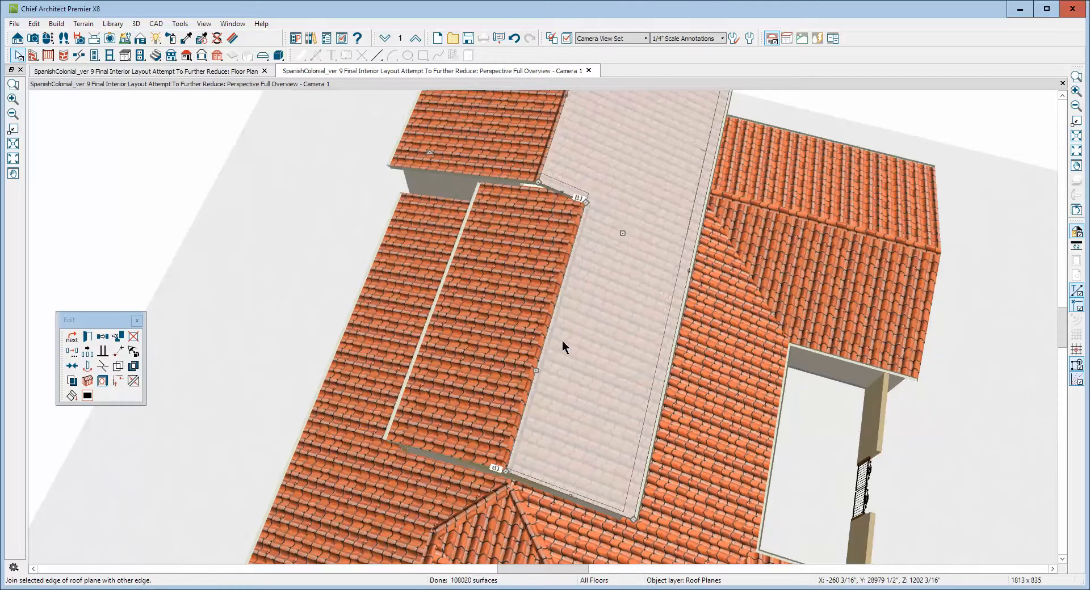
click(609, 387)
Stretch the attic wall end across to fill the open gap above the gallery roof, accepting the automatic-wall warning.
scroll(609, 390, down, 5)
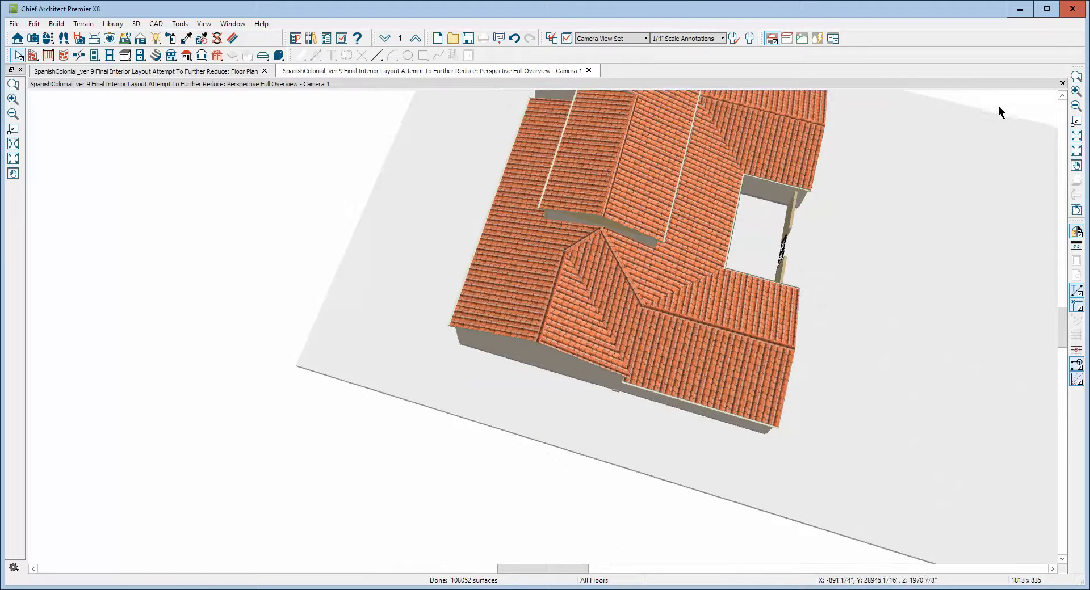
click(1075, 105)
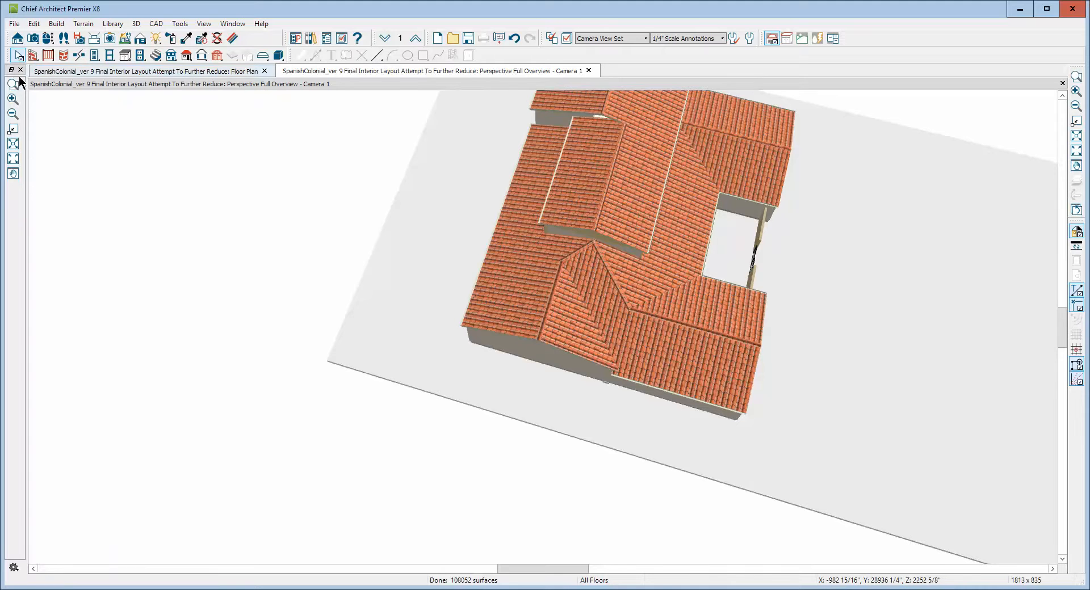
click(48, 39)
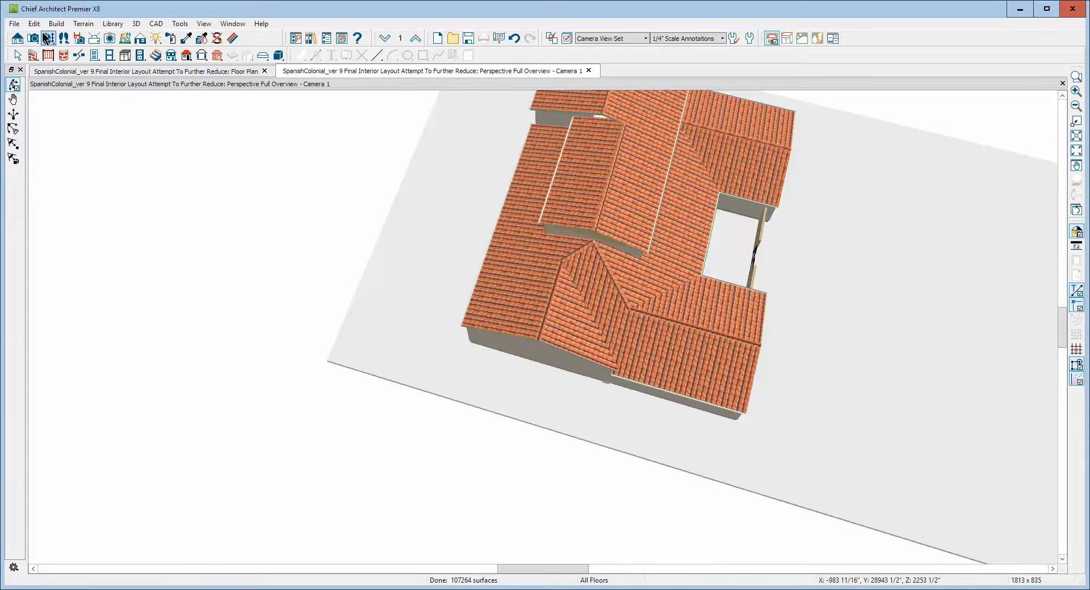
drag(562, 312, 598, 143)
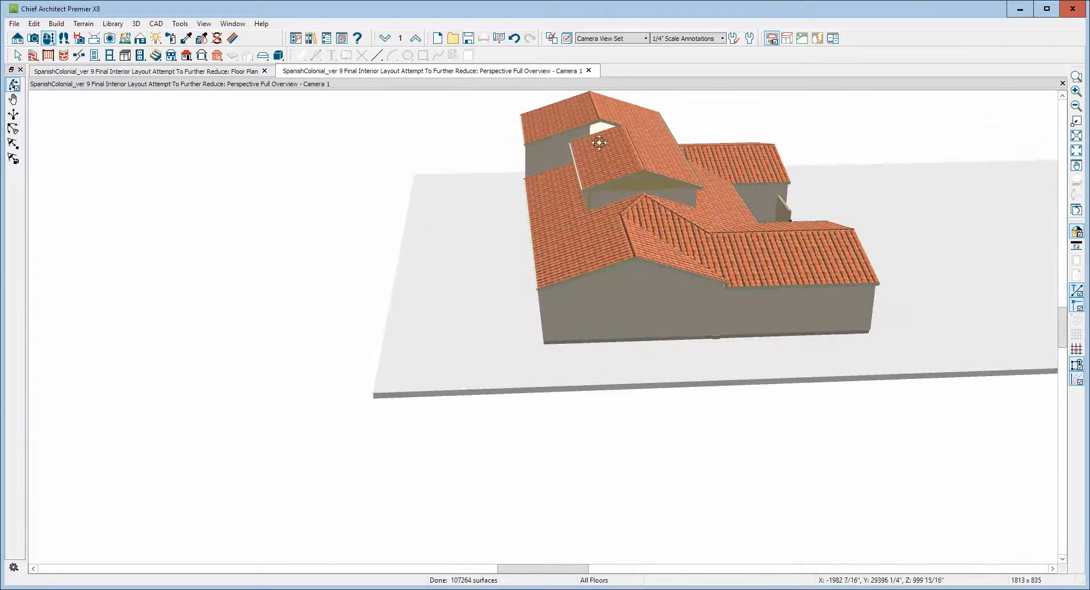
click(1075, 77)
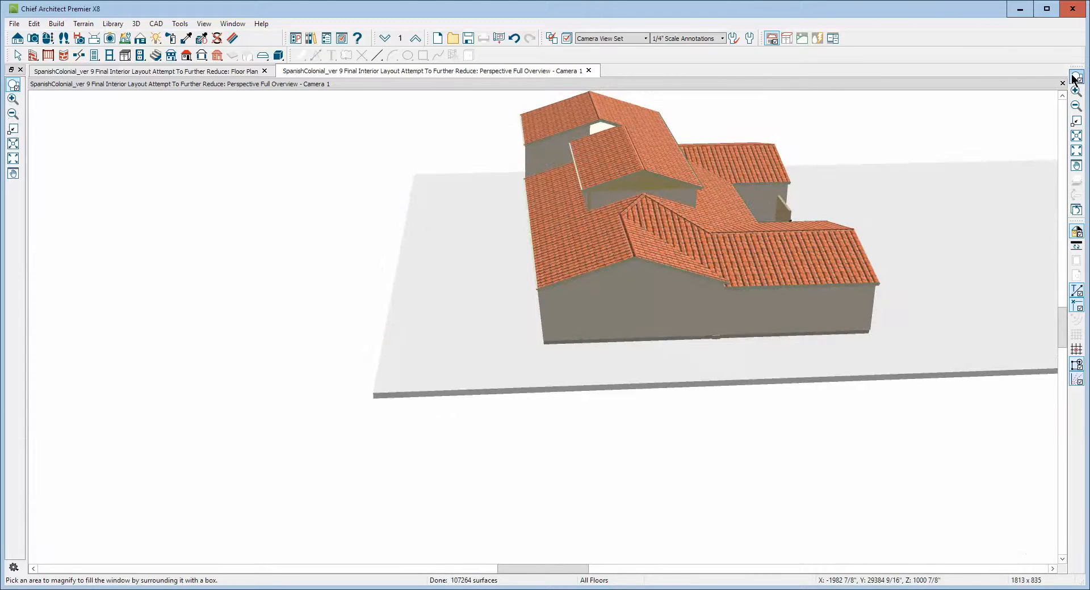
drag(565, 111, 641, 171)
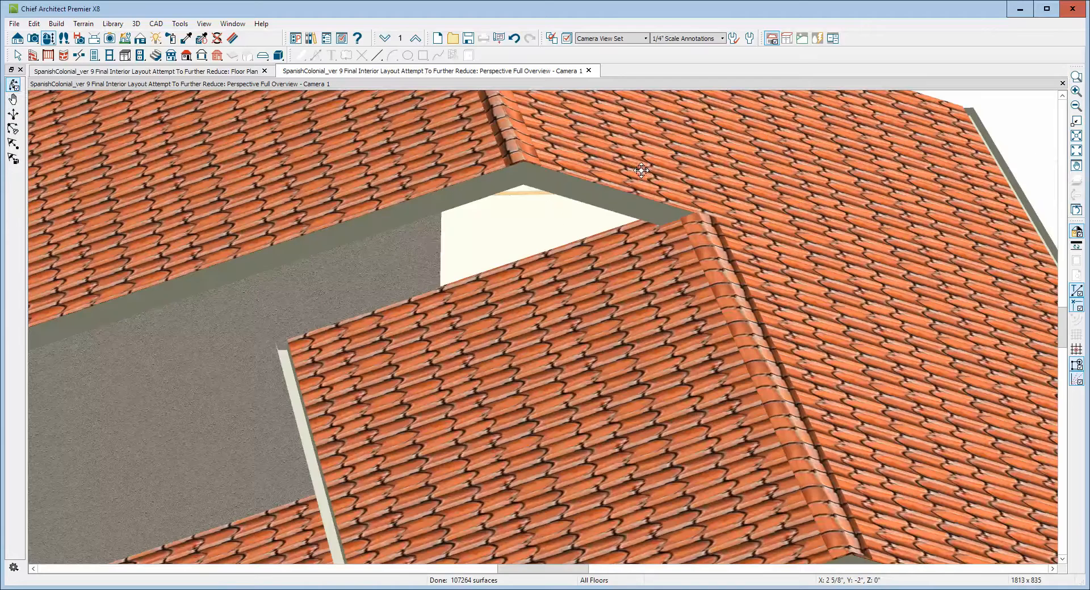
key(space)
click(428, 241)
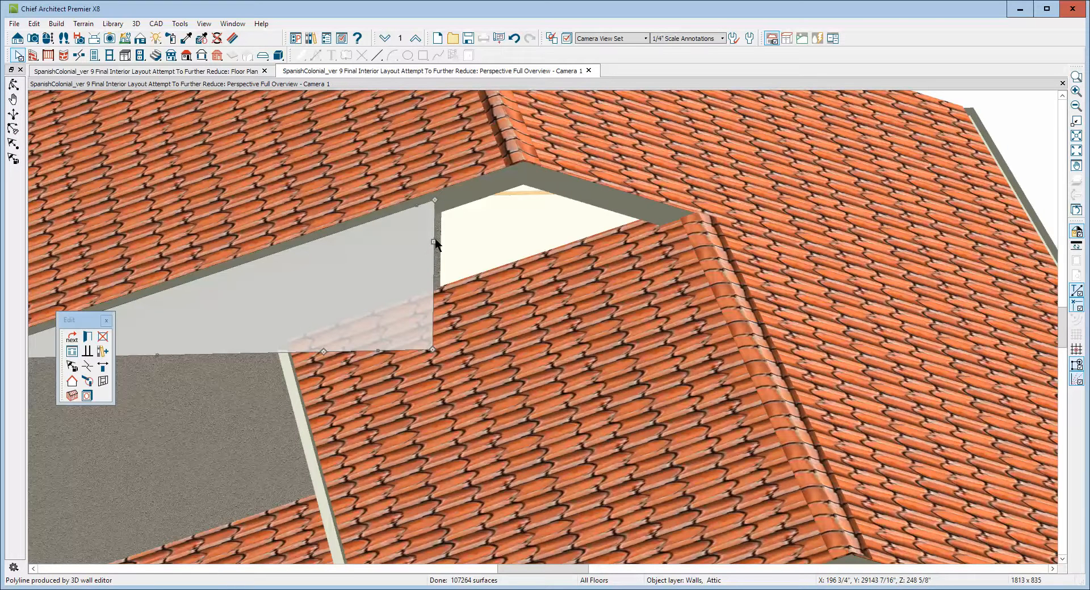
drag(433, 241, 677, 226)
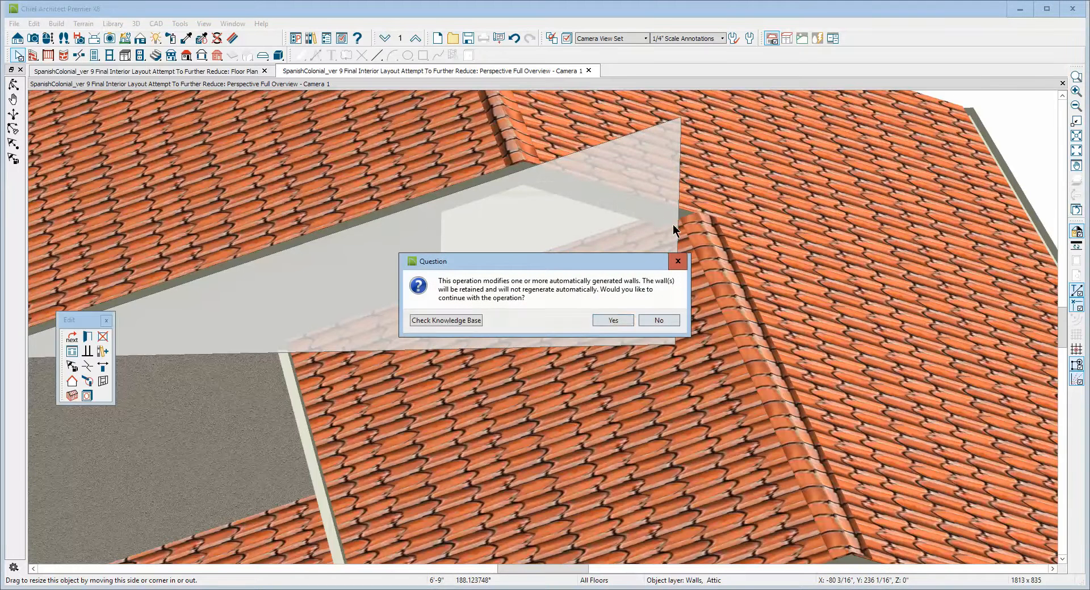
click(602, 319)
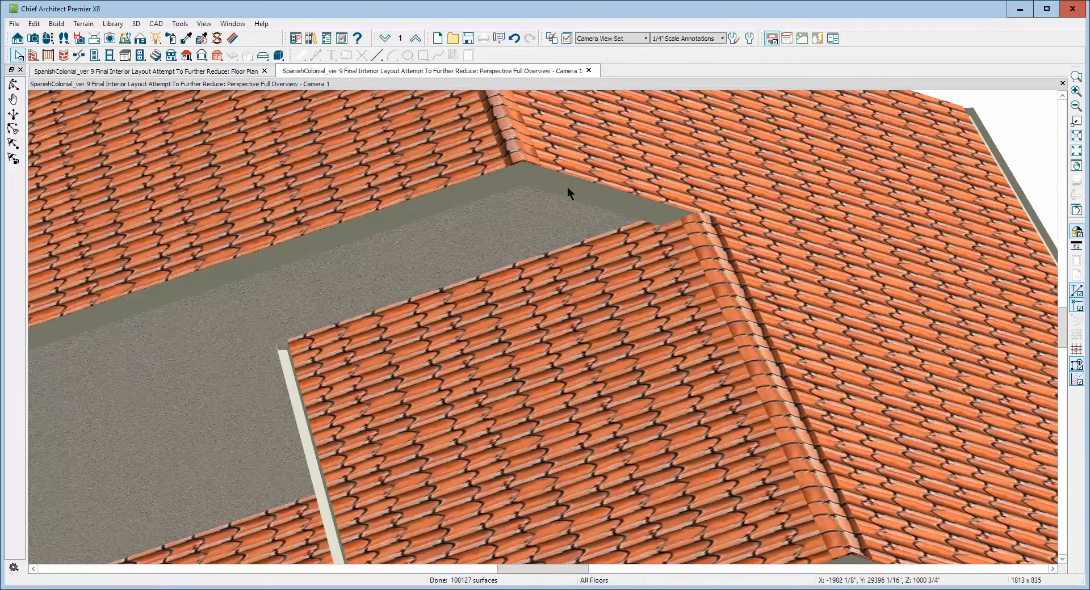
Review the gable attic wall's specification, its wall type and its material definition without changing anything.
scroll(567, 186, down, 5)
scroll(567, 193, up, 5)
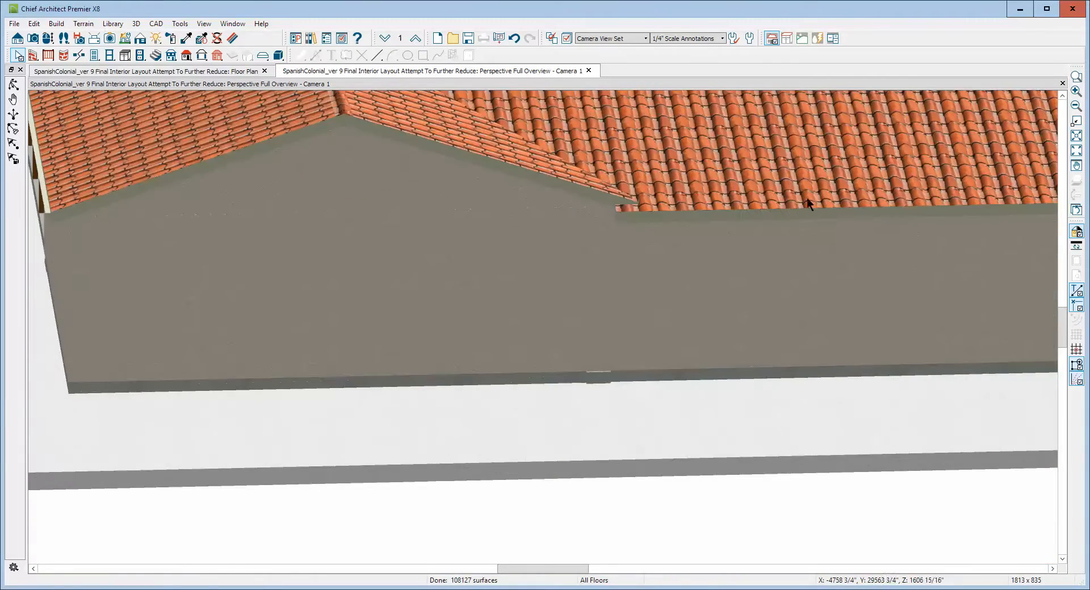
click(1076, 135)
scroll(394, 312, down, 2)
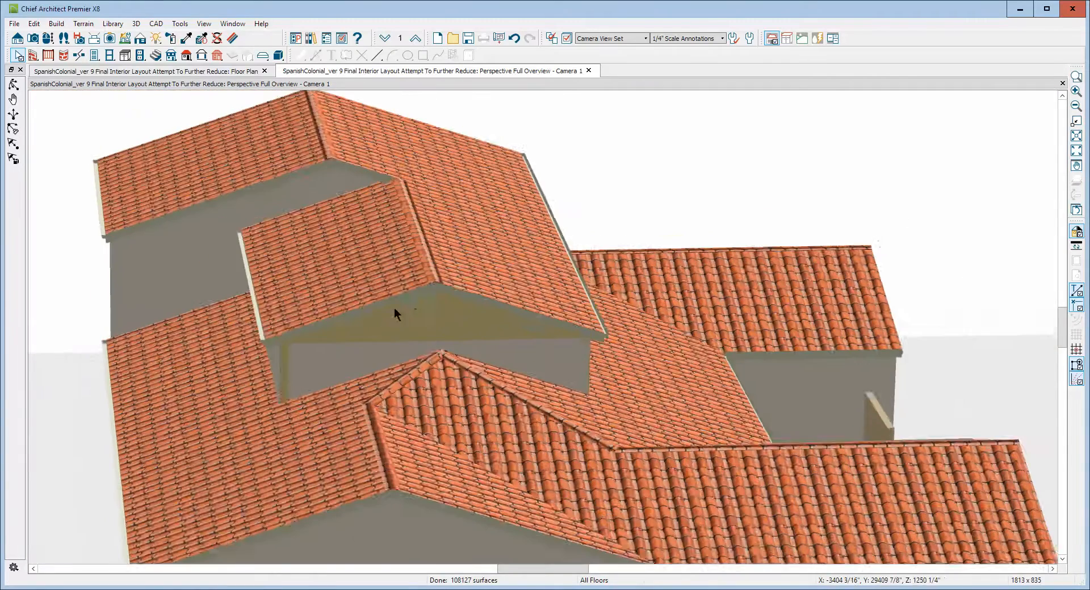
scroll(434, 353, down, 3)
scroll(445, 337, up, 1)
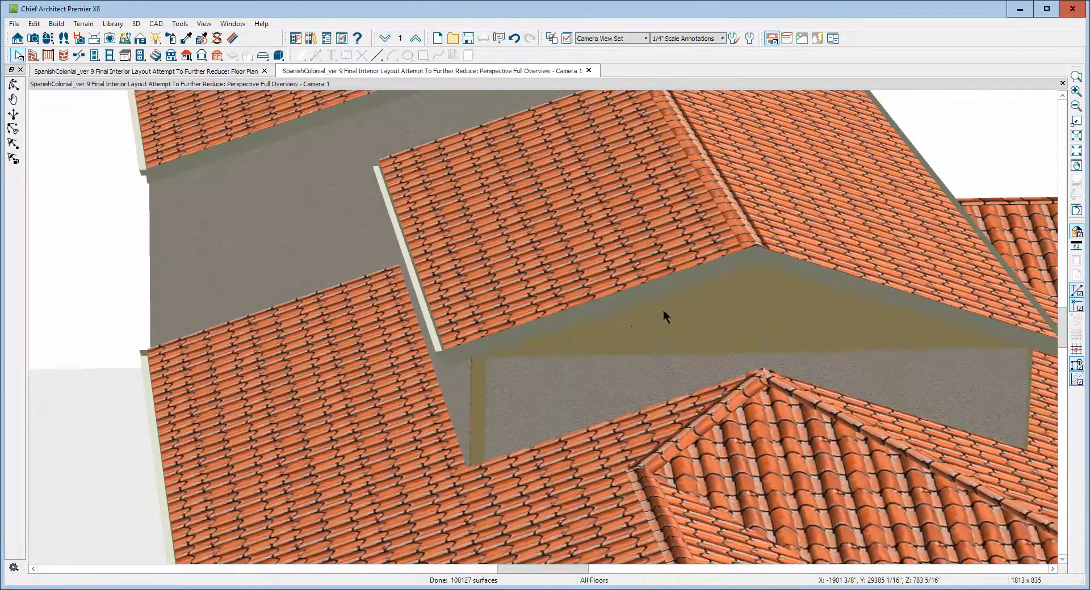
click(724, 312)
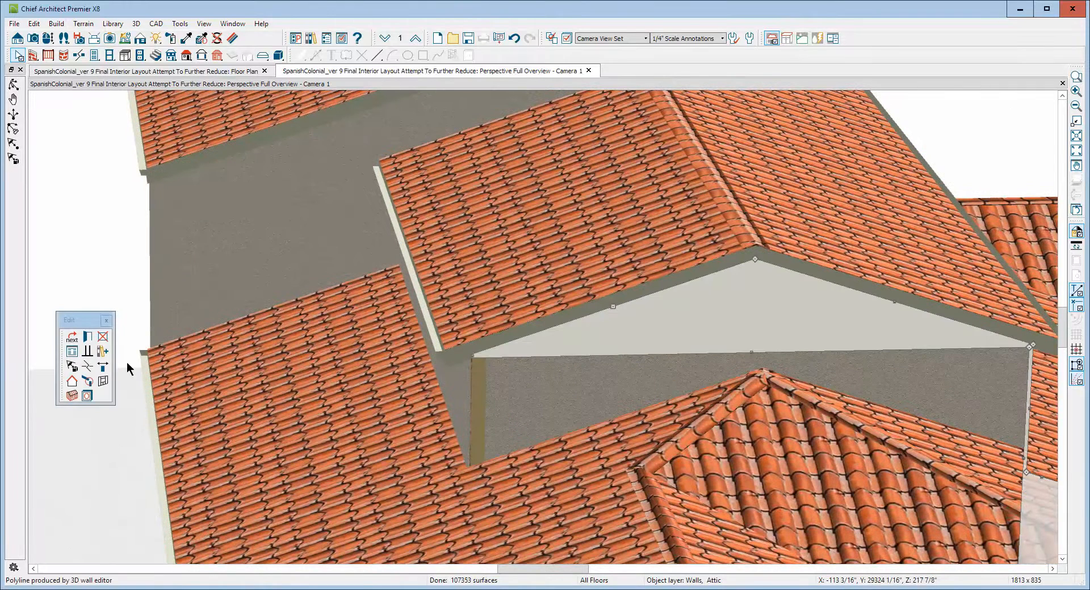
click(87, 336)
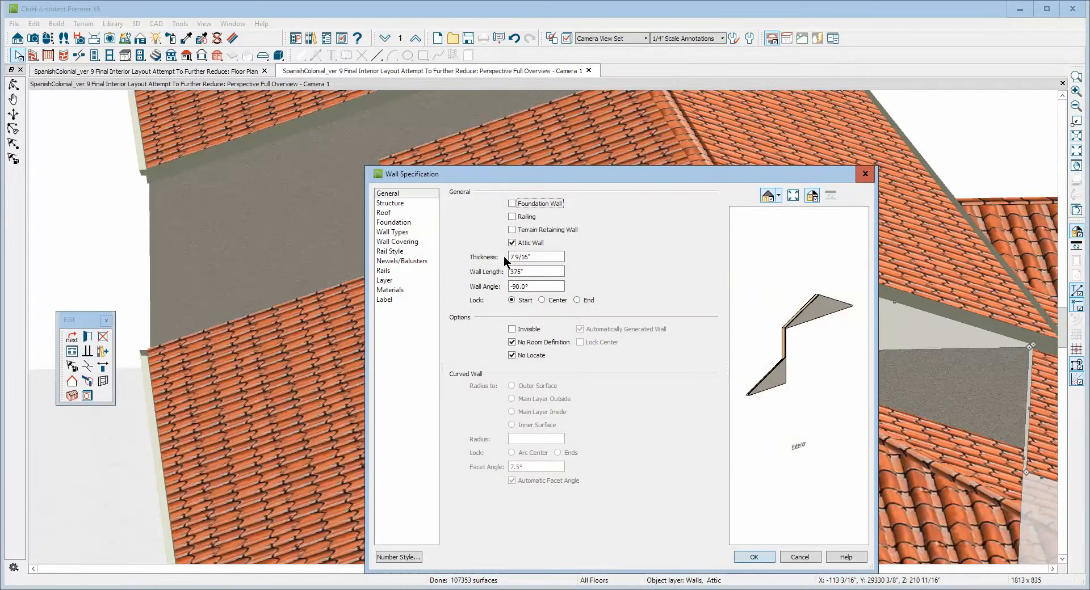
click(400, 232)
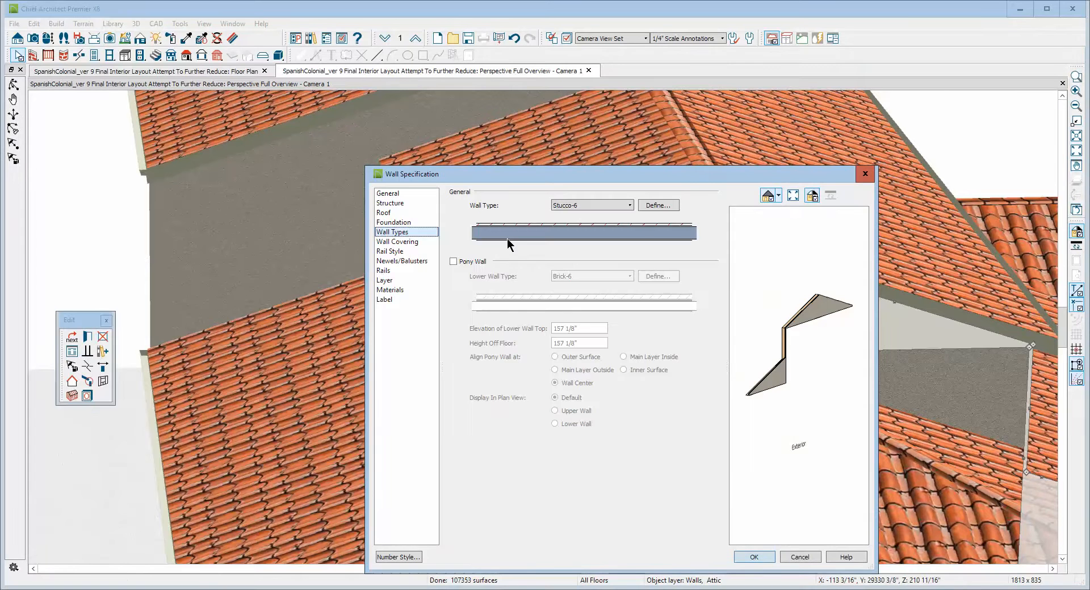
click(799, 557)
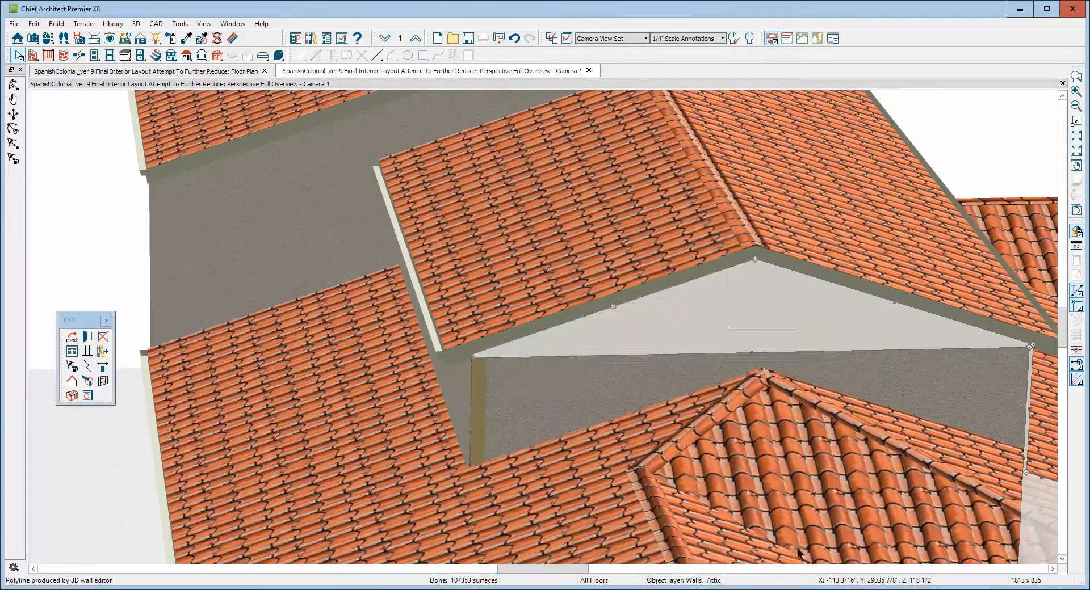
key(Escape)
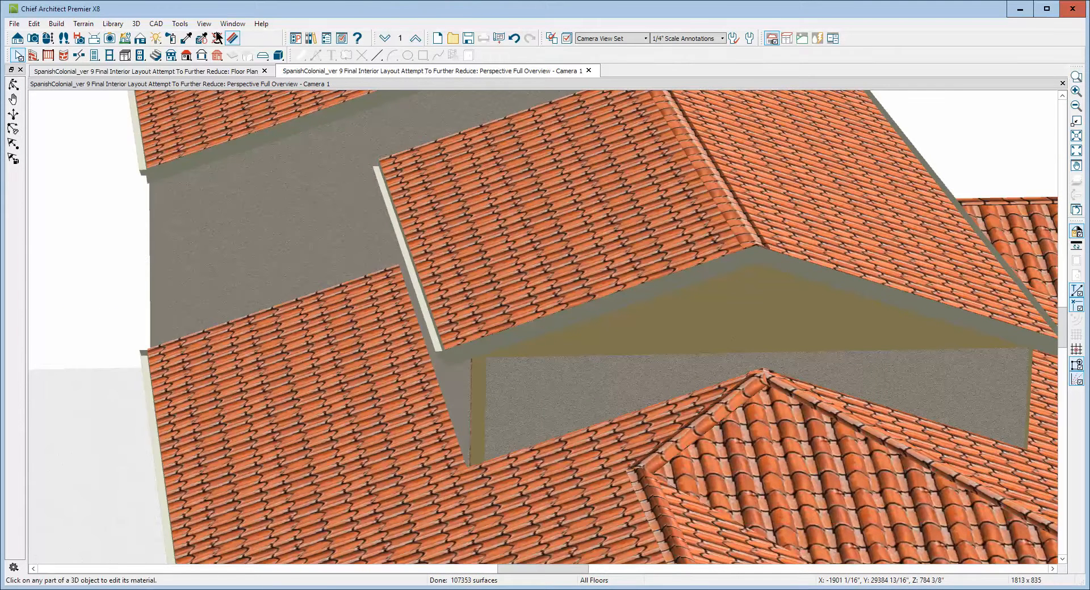
click(233, 38)
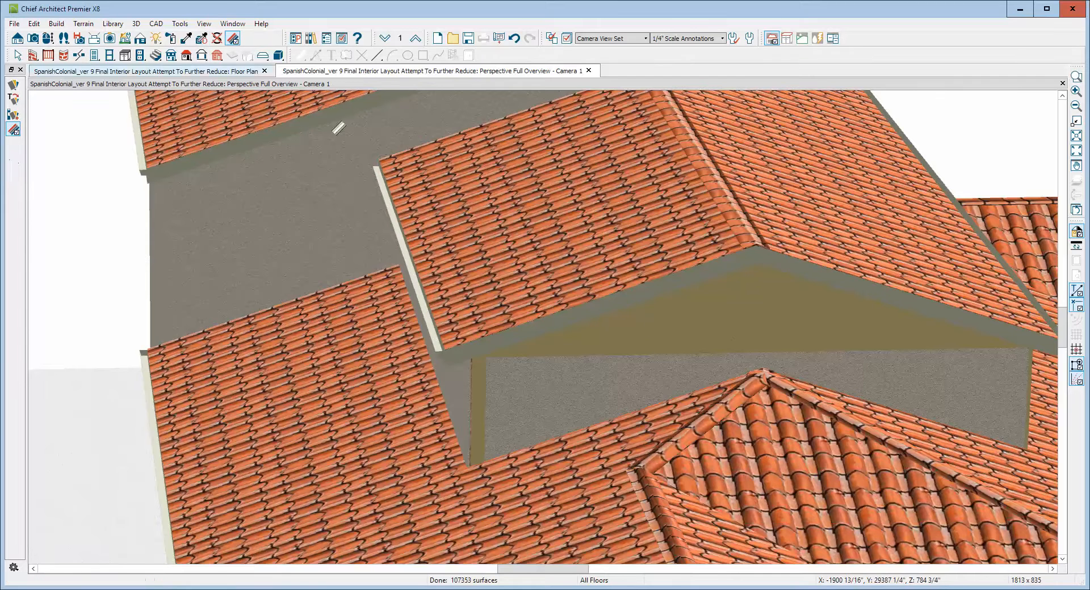
click(720, 313)
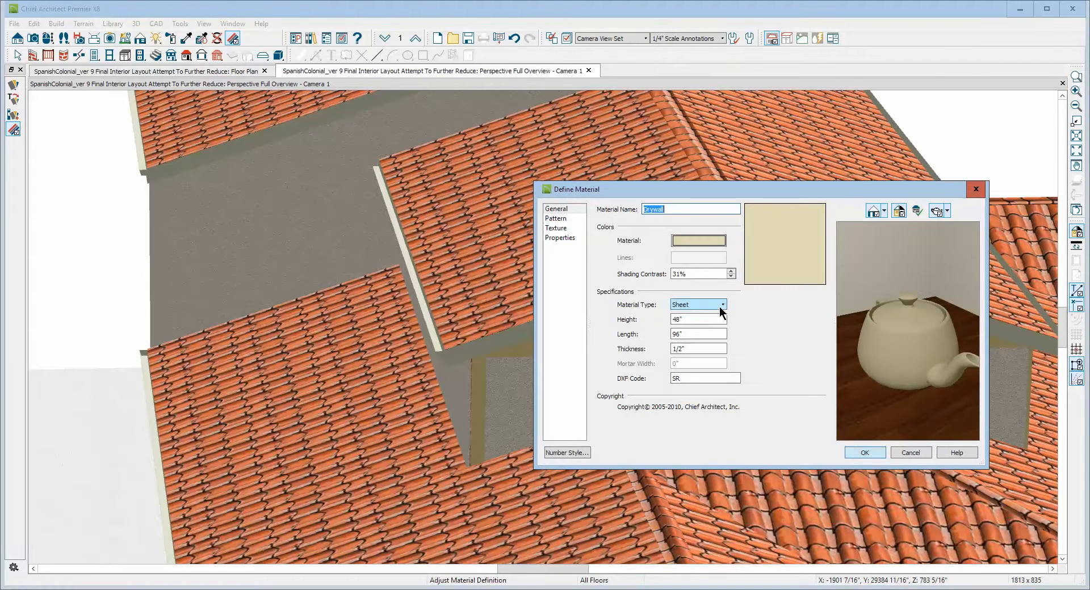
click(908, 453)
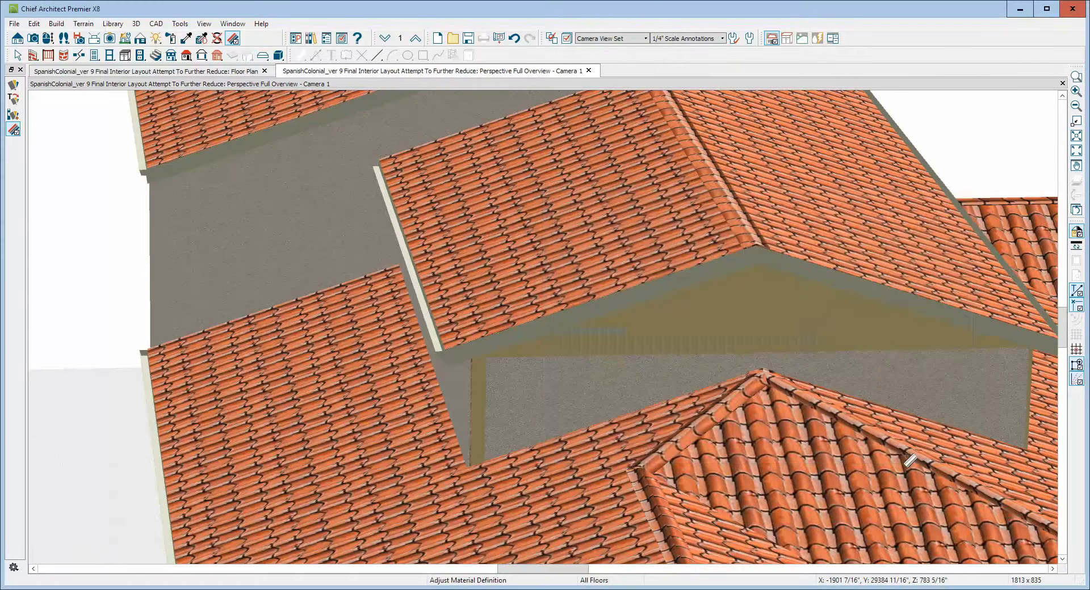
Reverse the direction of the gable attic wall, accepting the automatic-wall warning.
click(749, 322)
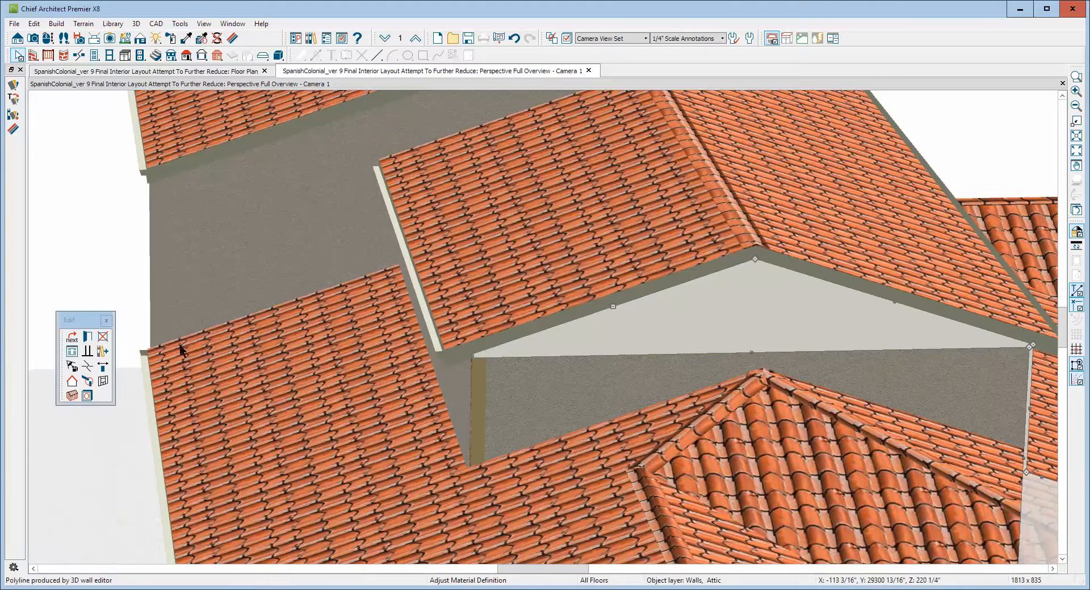
click(103, 367)
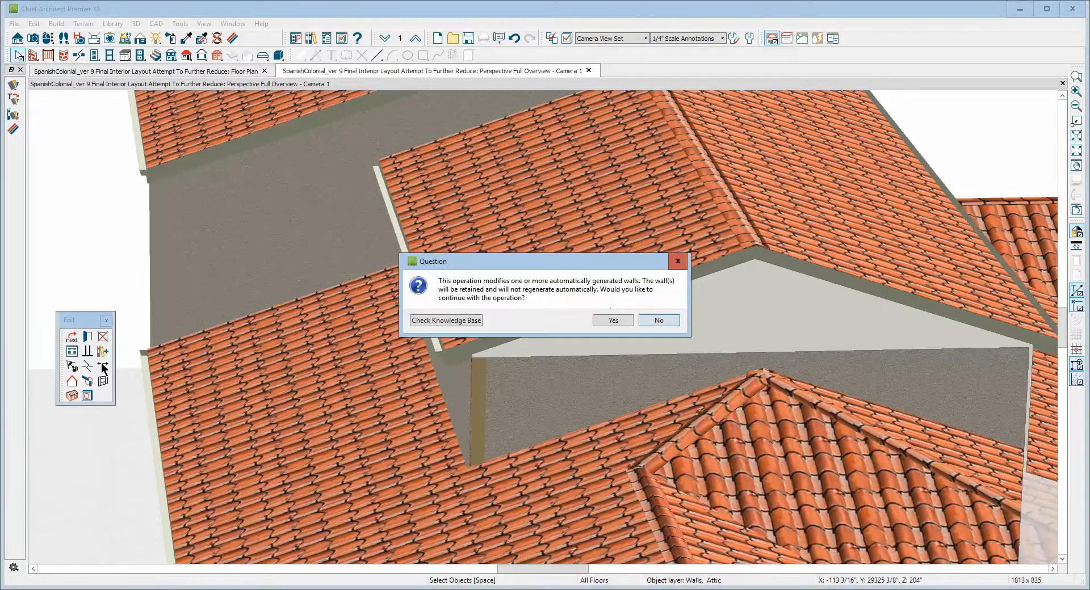
click(613, 321)
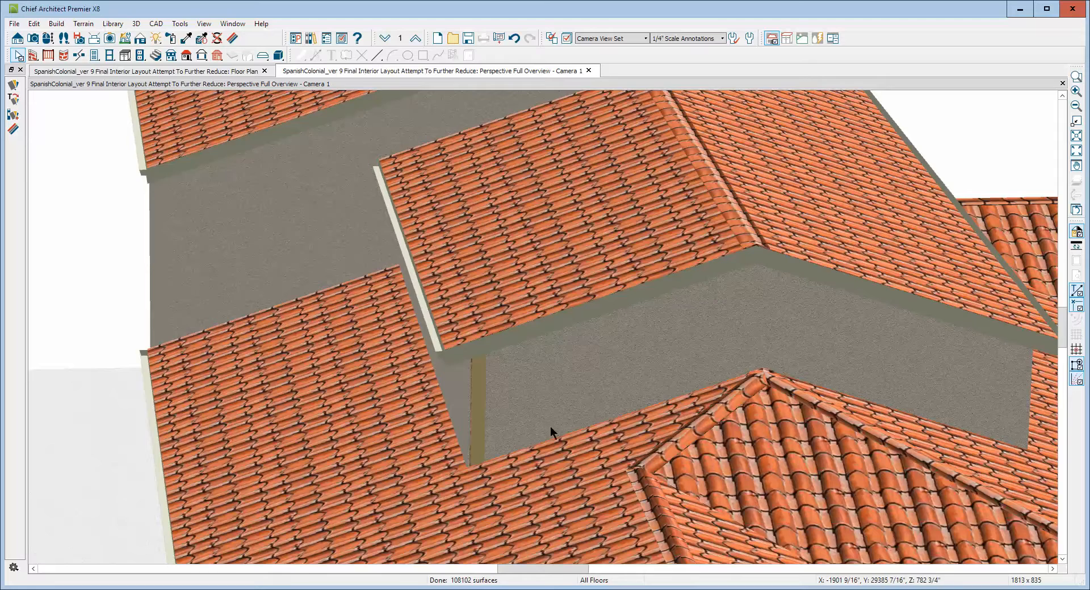
Resize the wall at the gallery post corner by moving its upper end down toward the roof.
scroll(514, 437, up, 3)
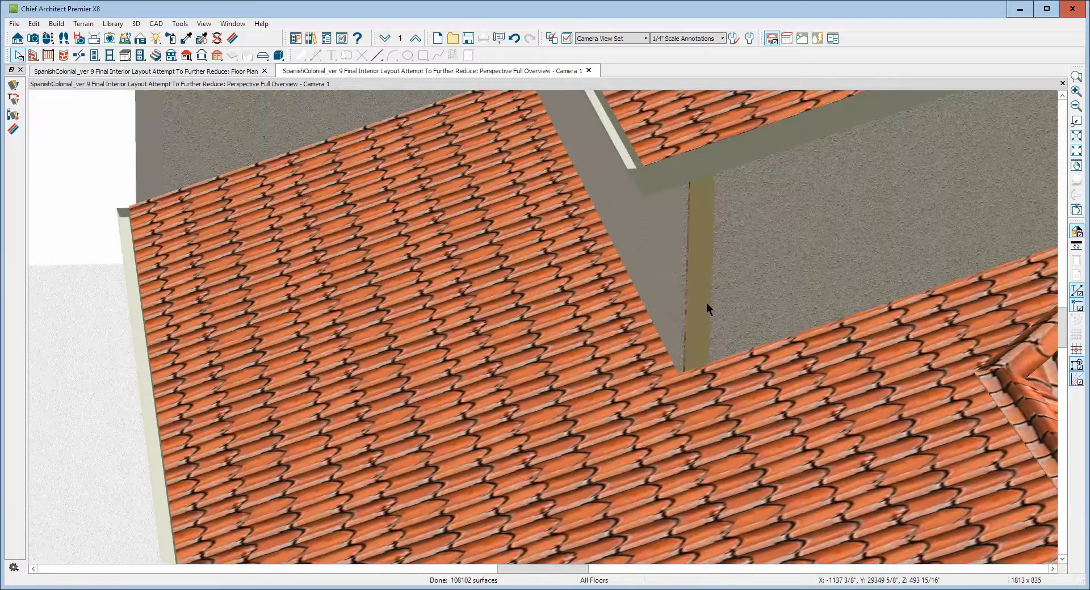
click(700, 294)
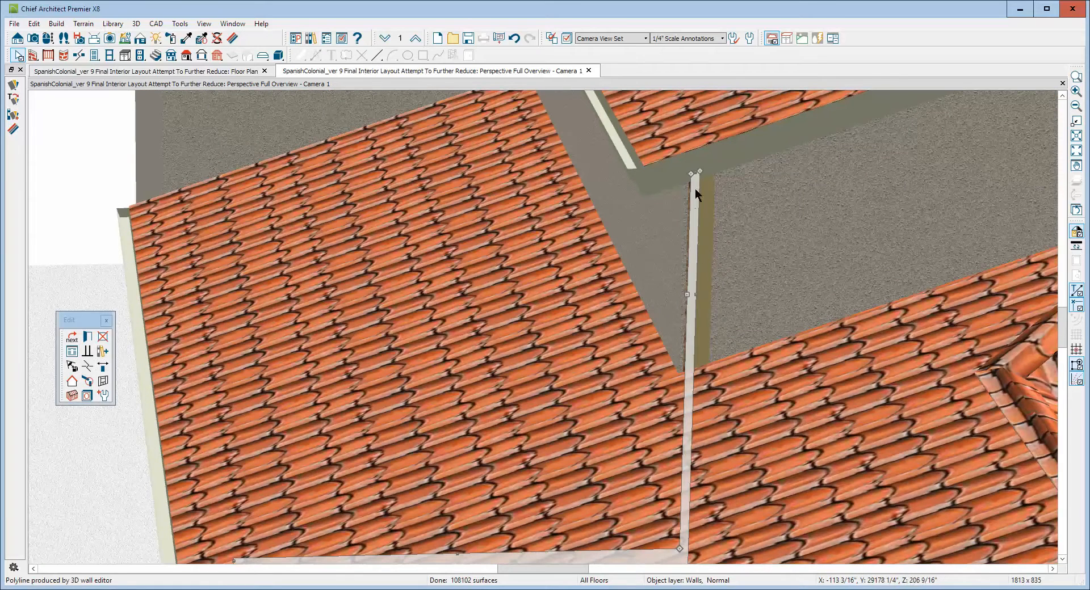
drag(696, 174, 691, 380)
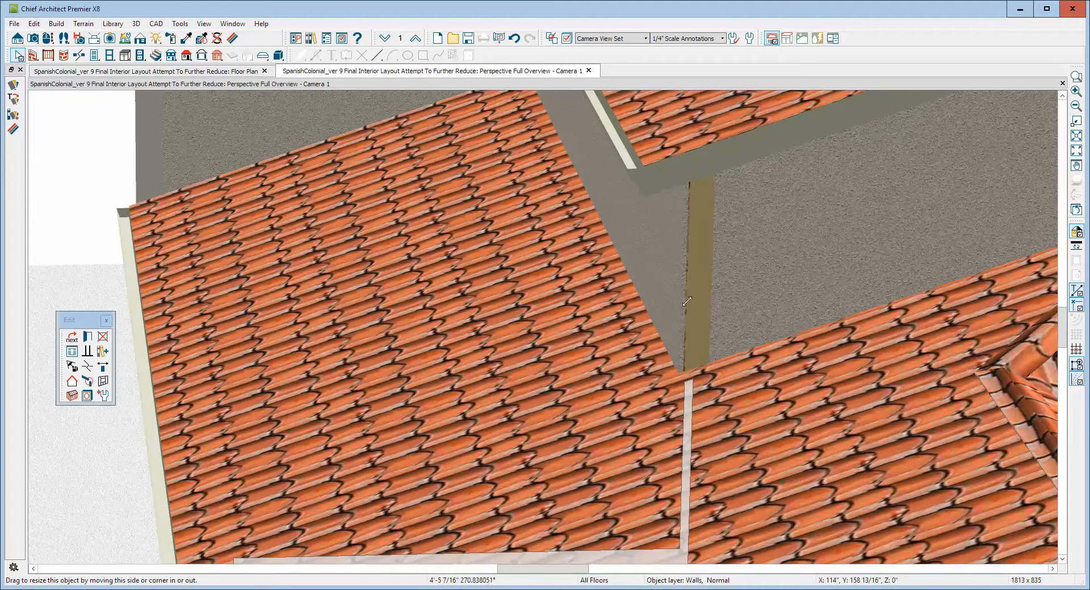
key(Escape)
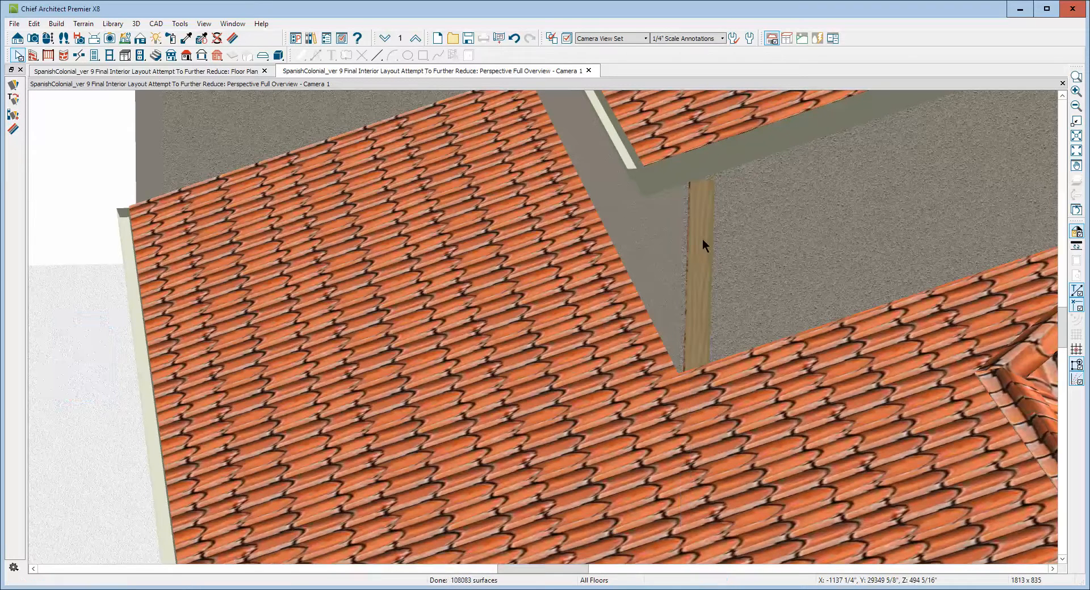
Select and cycle through the objects around the gallery post to identify the walls there.
click(721, 259)
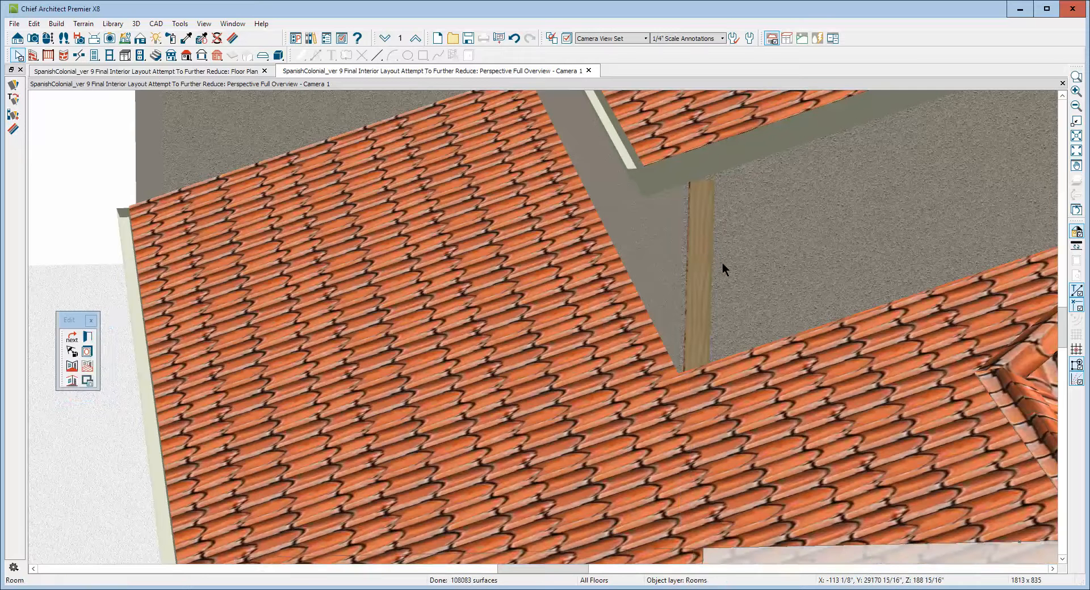
key(Tab)
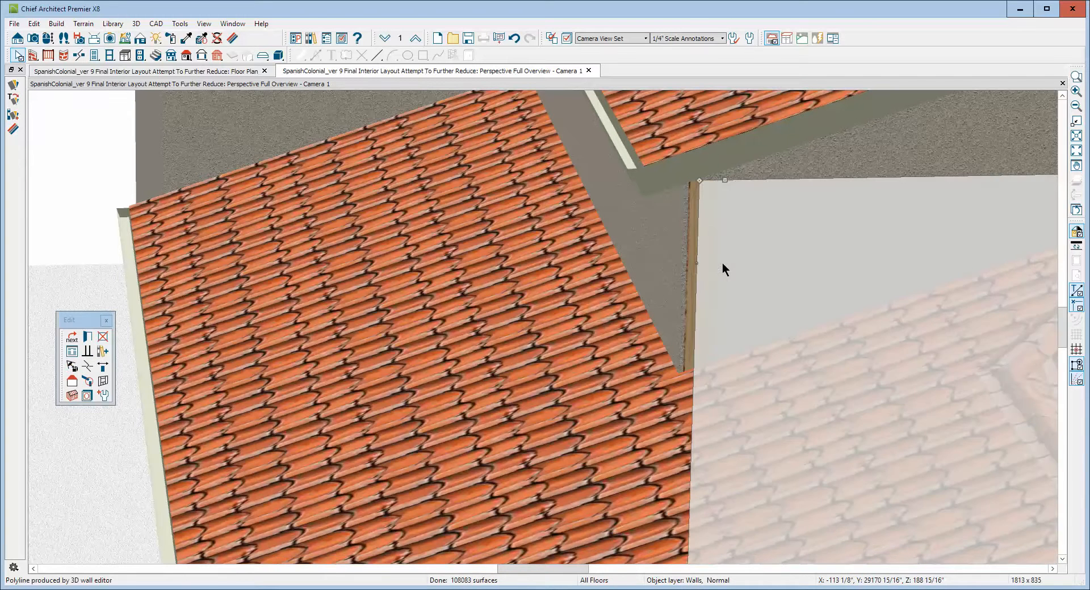
key(Escape)
click(680, 264)
key(Escape)
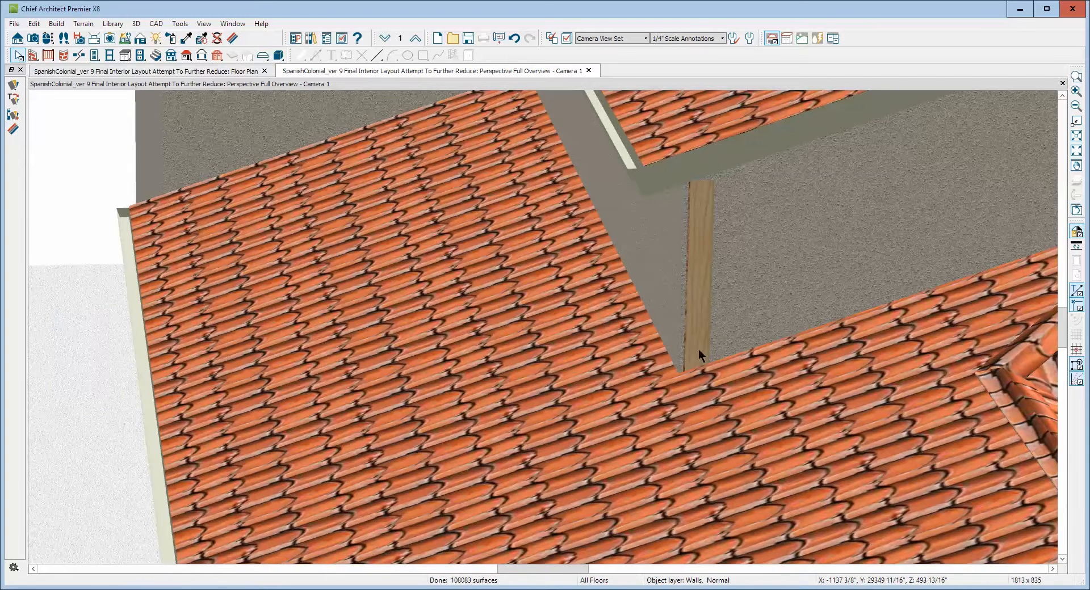
Slightly adjust the lower roof plane's edge where it meets the gallery post.
click(718, 372)
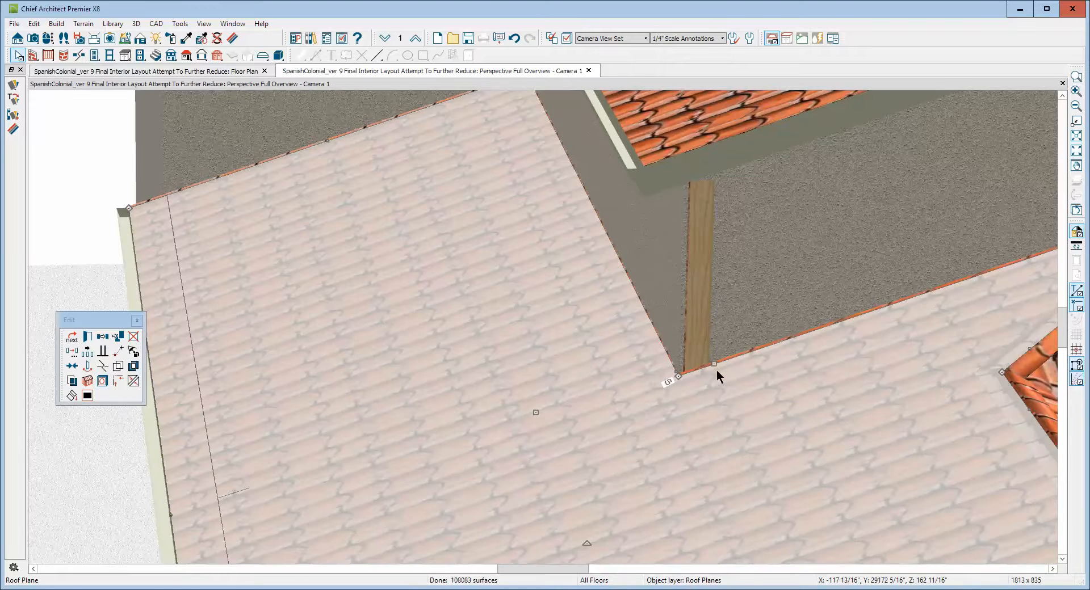
drag(714, 369, 711, 370)
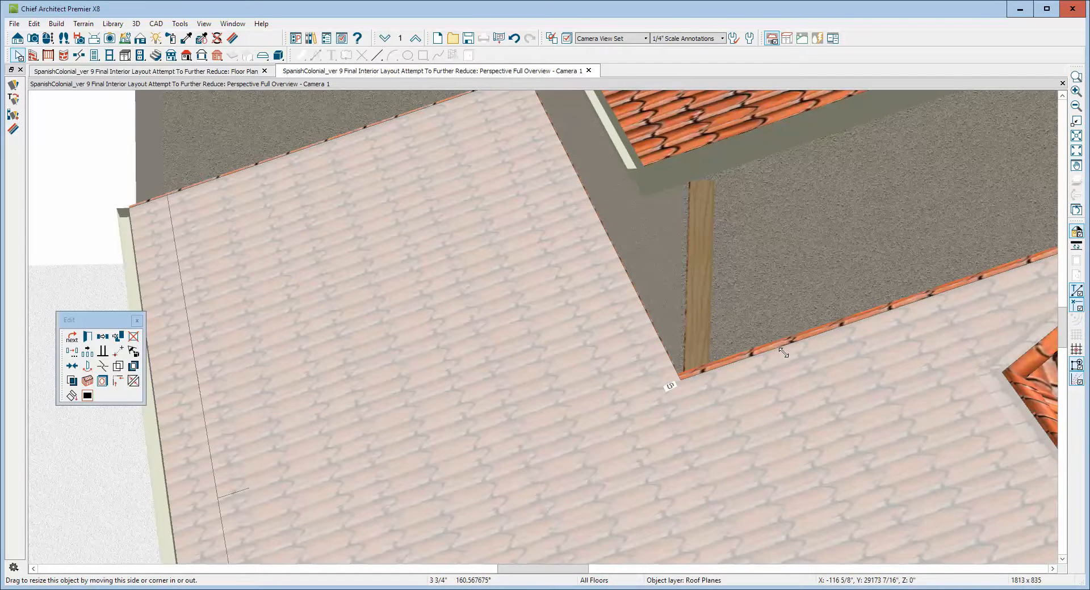
drag(783, 352, 785, 358)
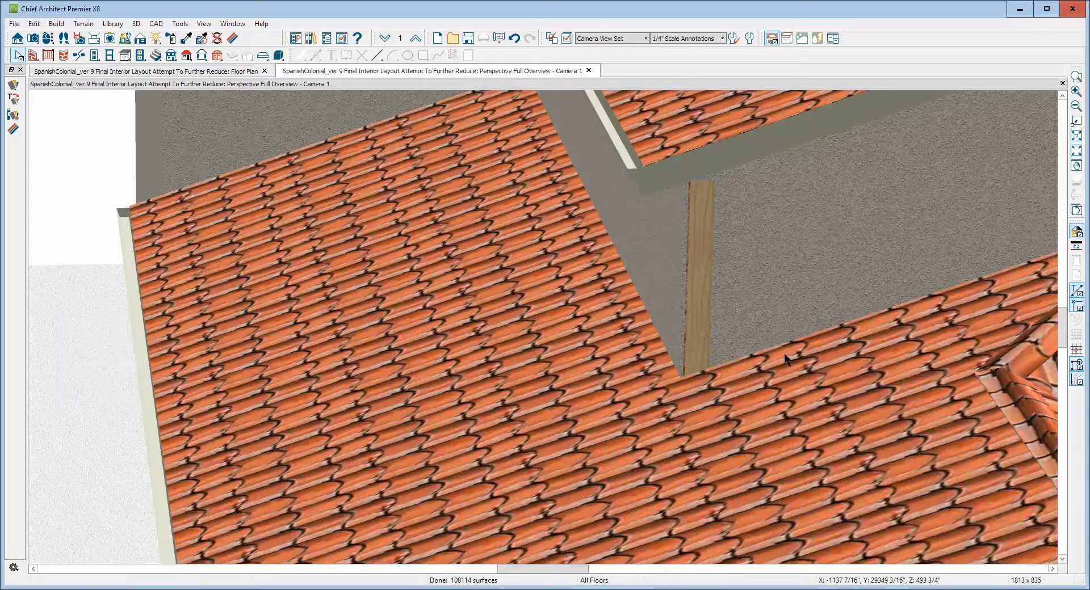
On the attic floor, draw an attic wall about 18'-2" long along the top edge from the gallery post corner, dismissing the attic-floor warning.
scroll(697, 236, down, 2)
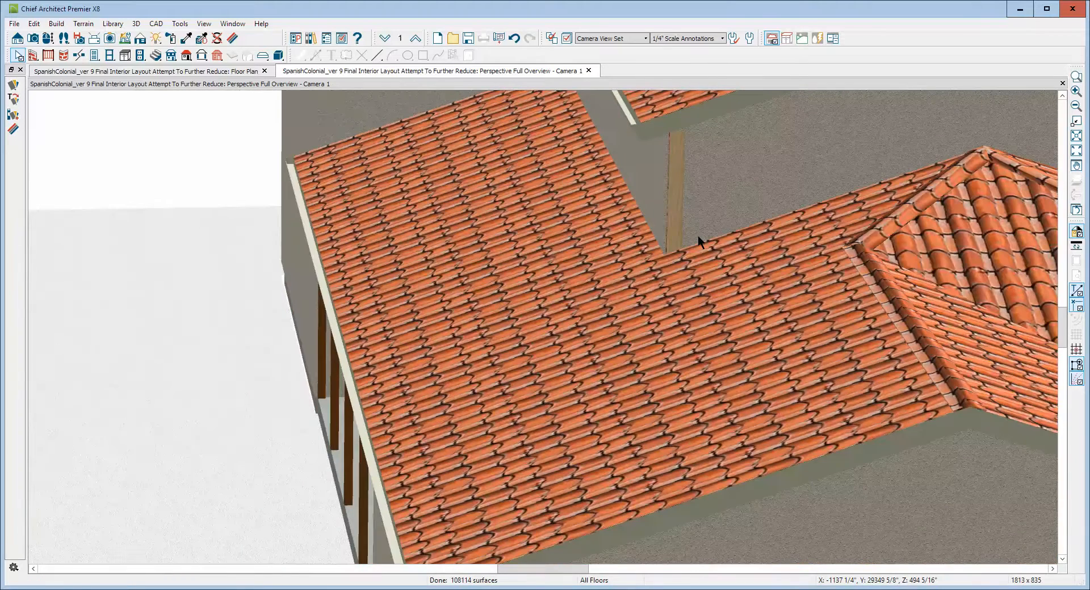
key(ctrl+Tab)
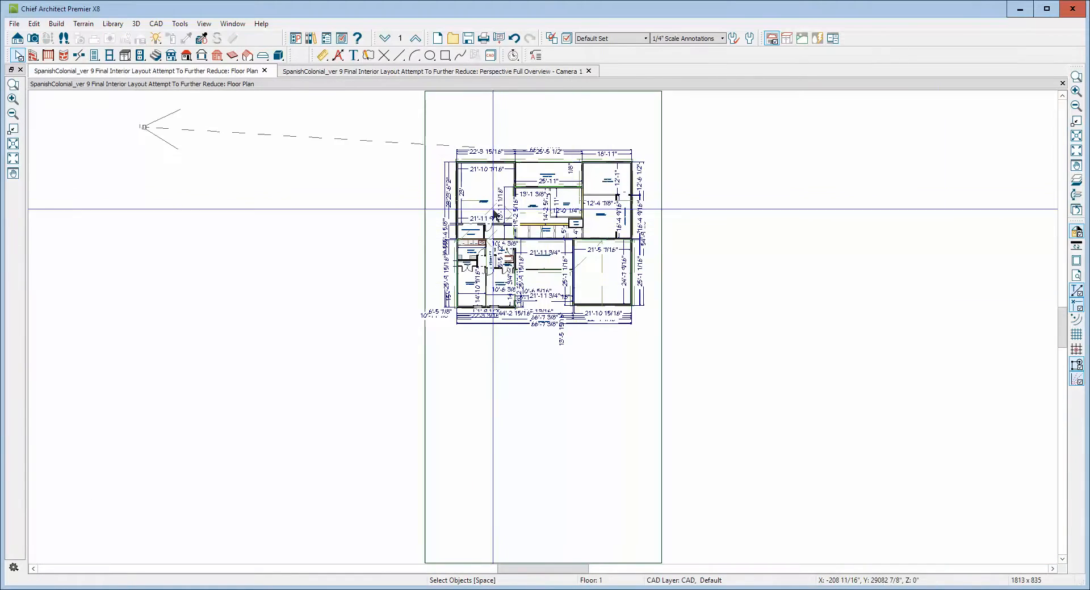
click(416, 41)
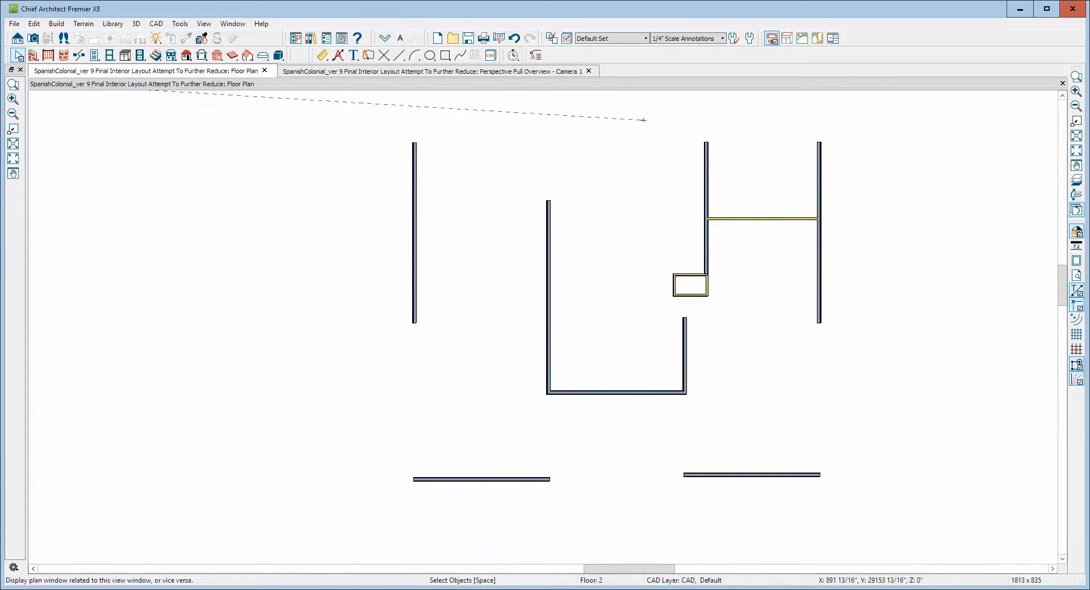
click(1077, 179)
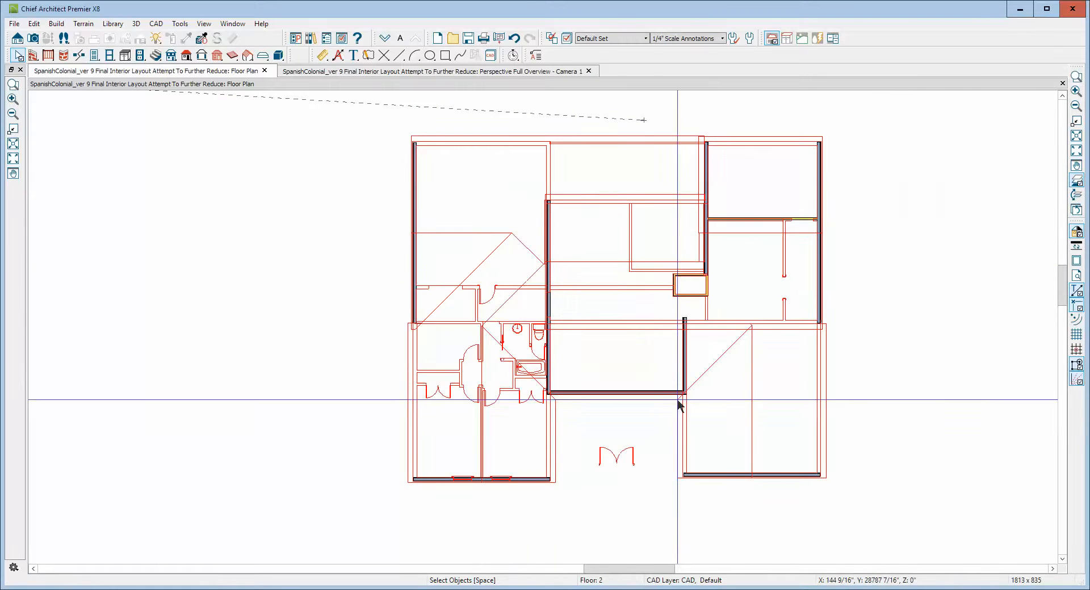
scroll(548, 209, up, 4)
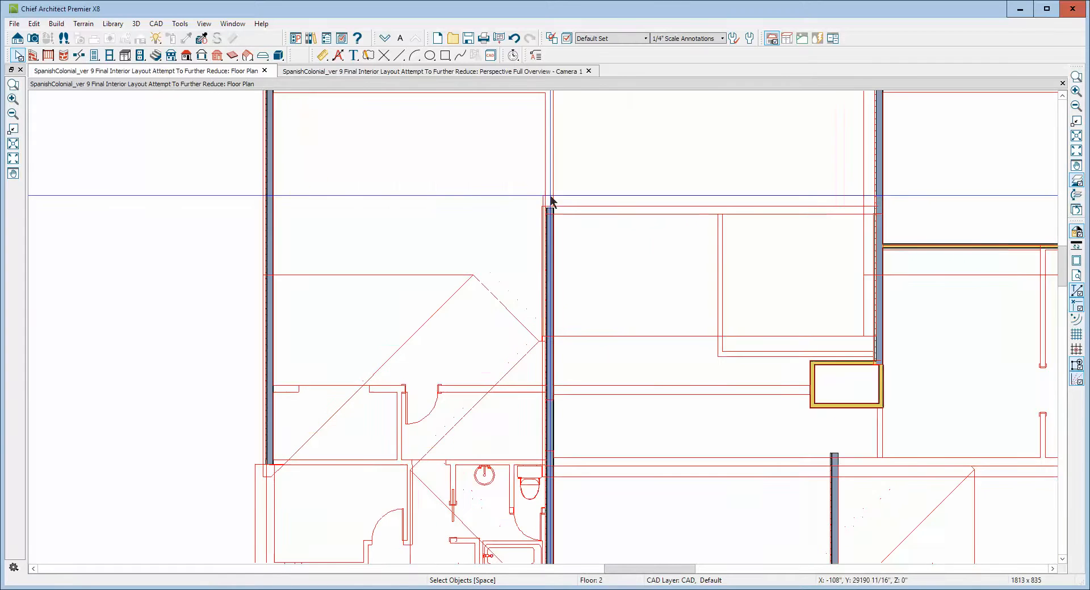
scroll(548, 210, up, 3)
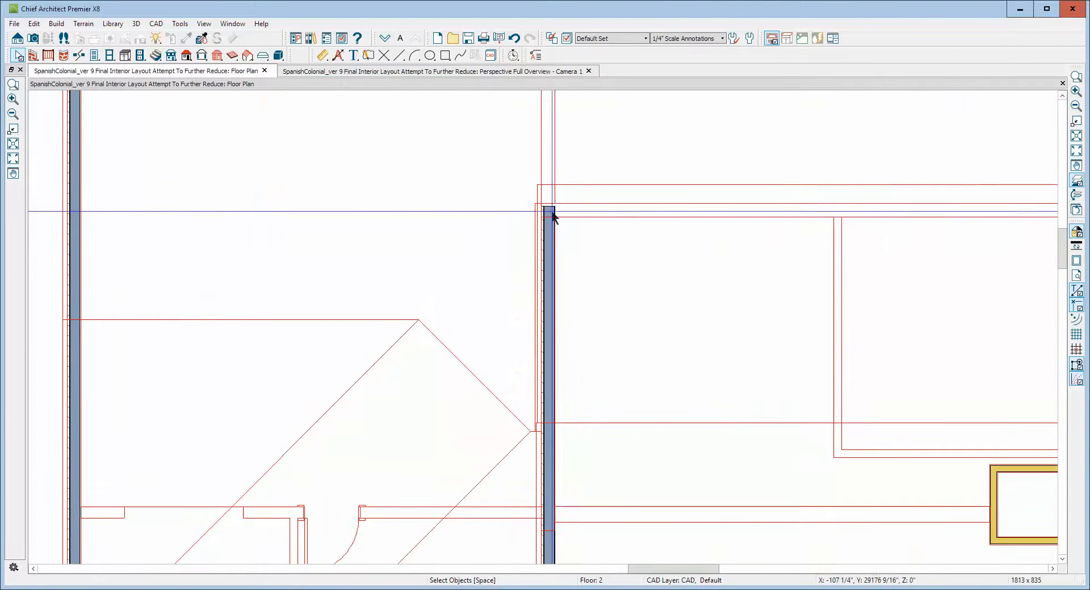
click(551, 214)
scroll(550, 217, up, 2)
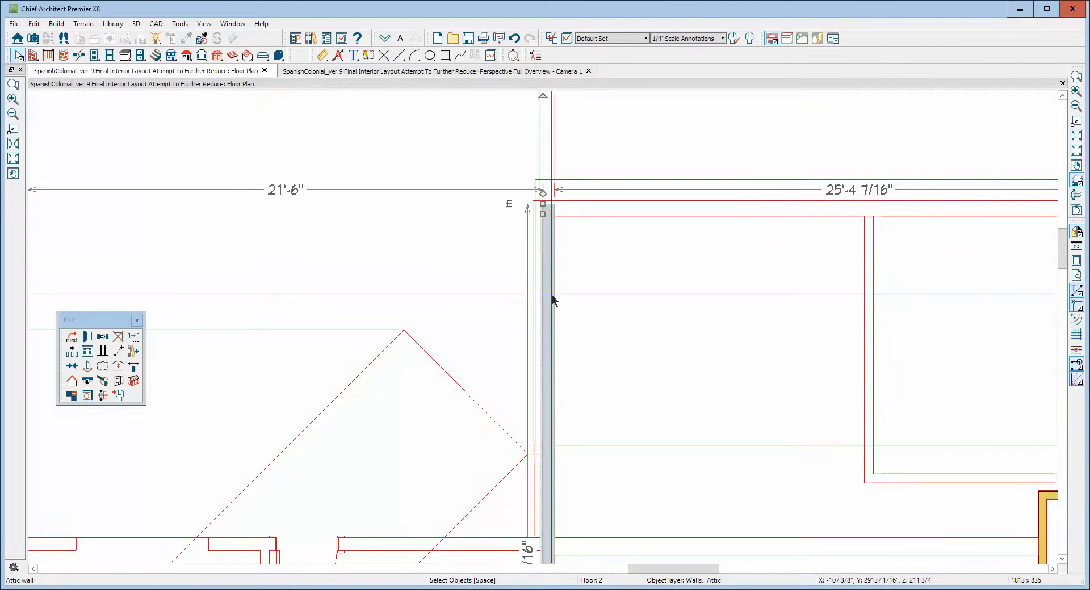
drag(543, 211, 1026, 199)
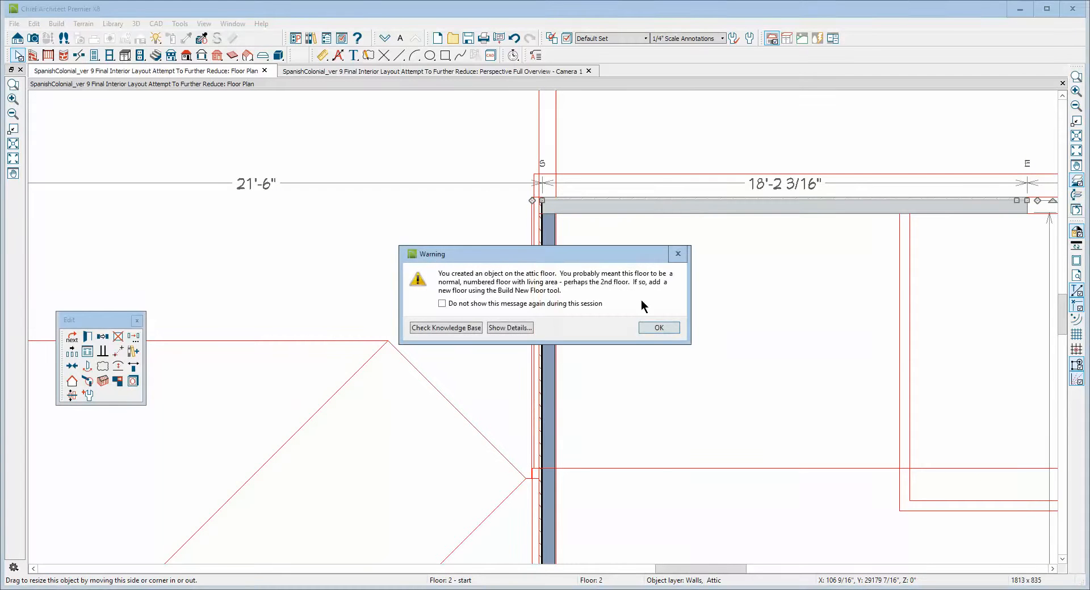
click(658, 328)
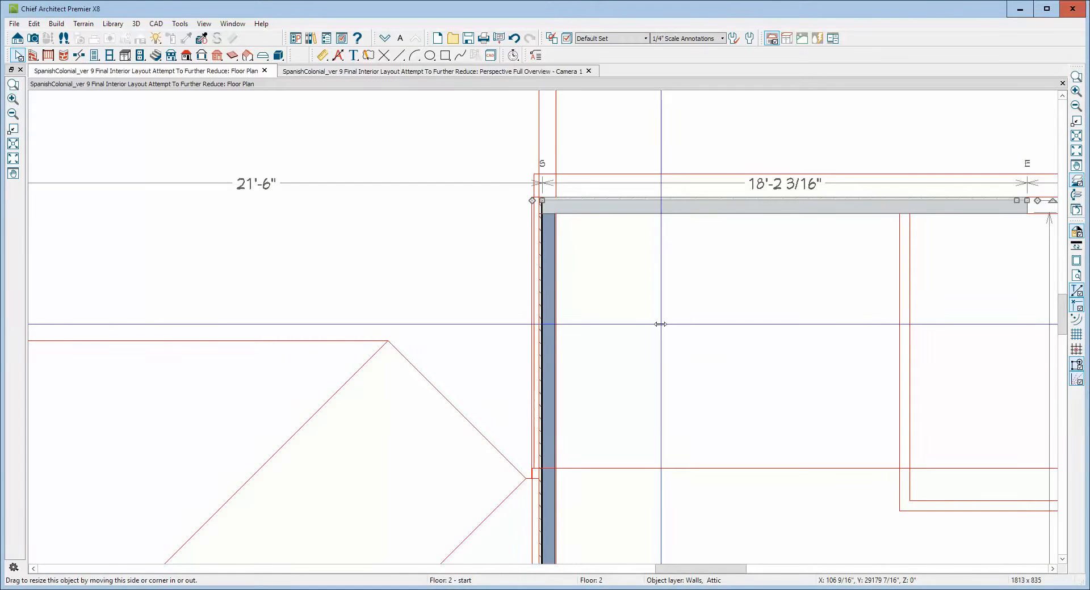
key(ctrl+Tab)
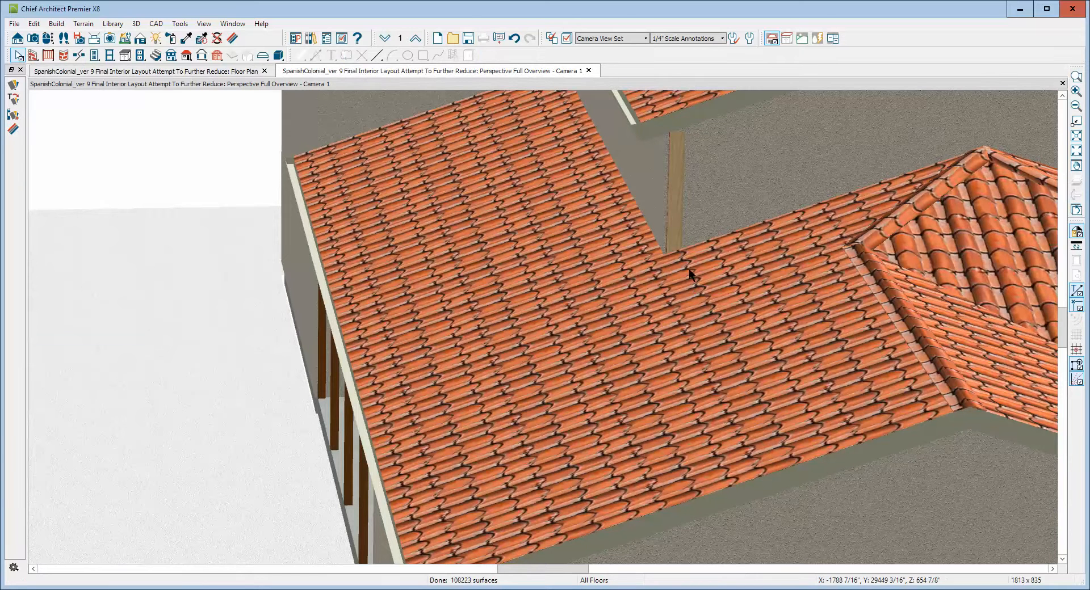
key(ctrl+Tab)
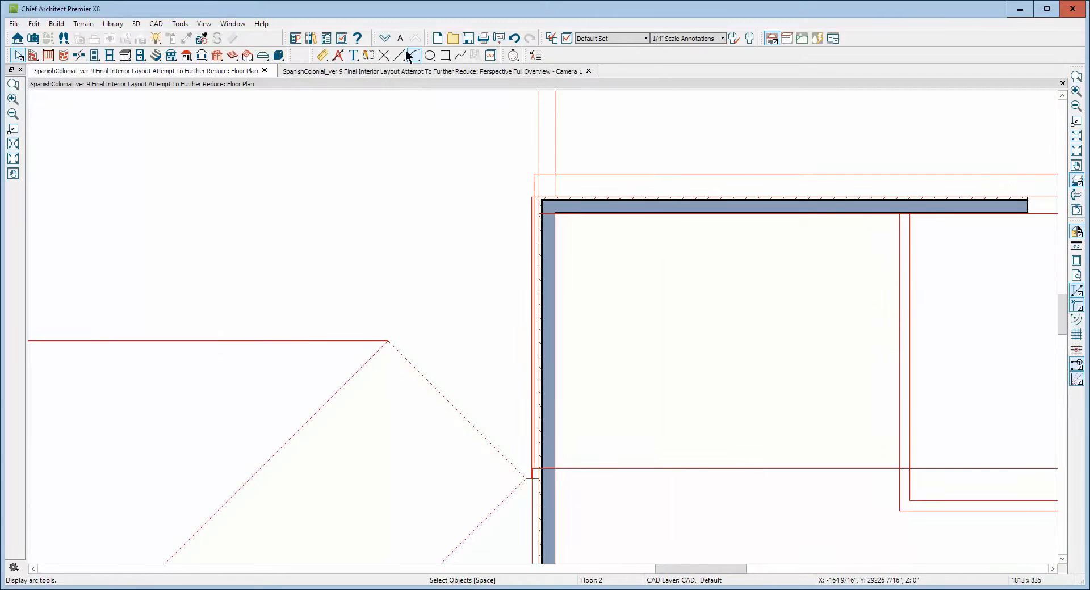
On the first floor, reverse the direction of the wall at the gallery post corner.
click(384, 38)
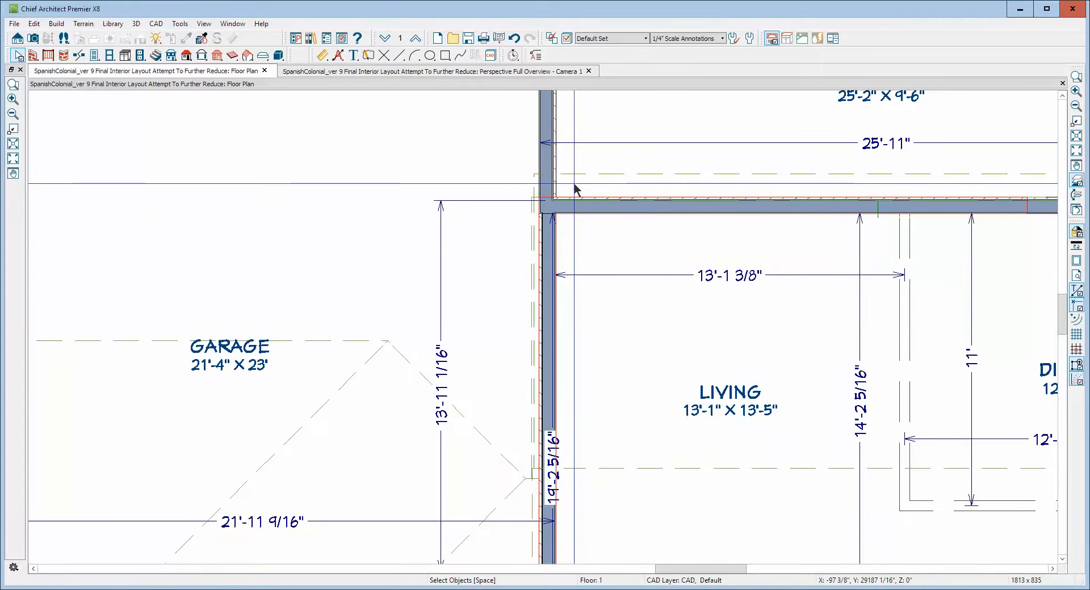
click(550, 165)
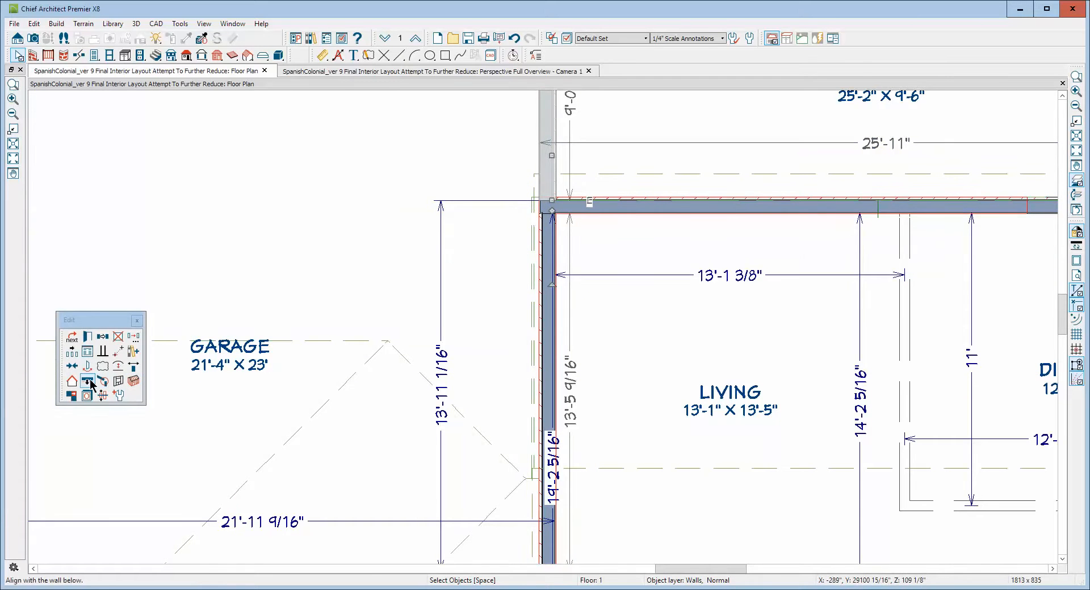
click(135, 367)
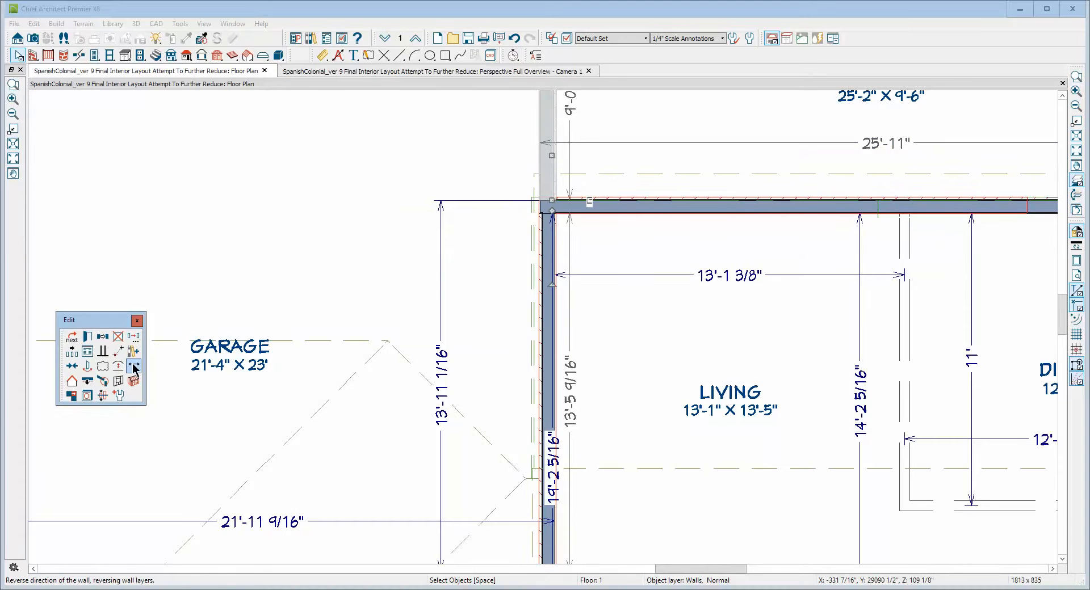
click(549, 165)
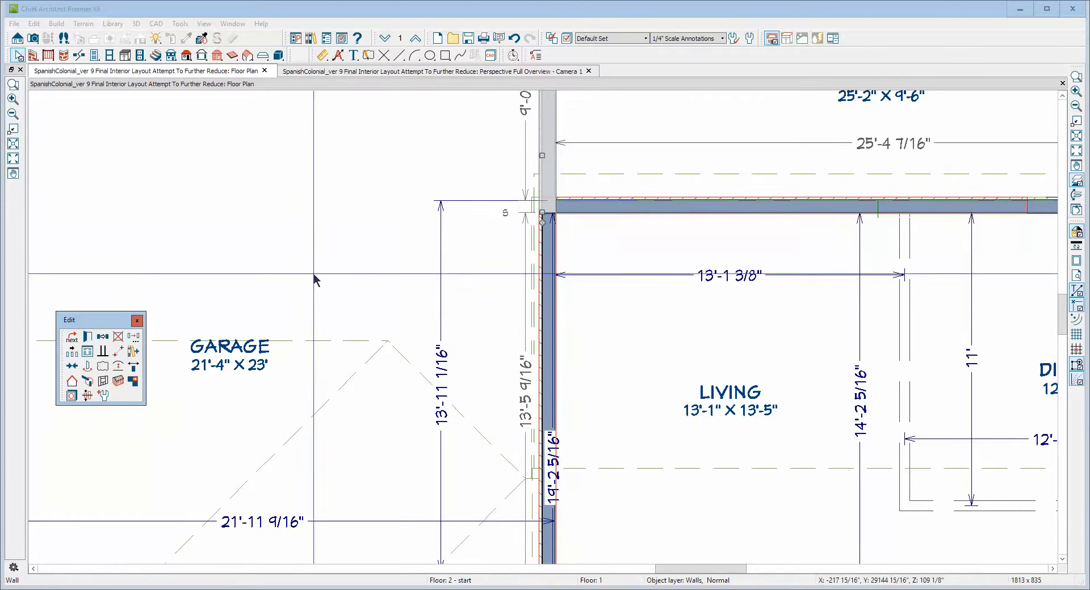
key(Escape)
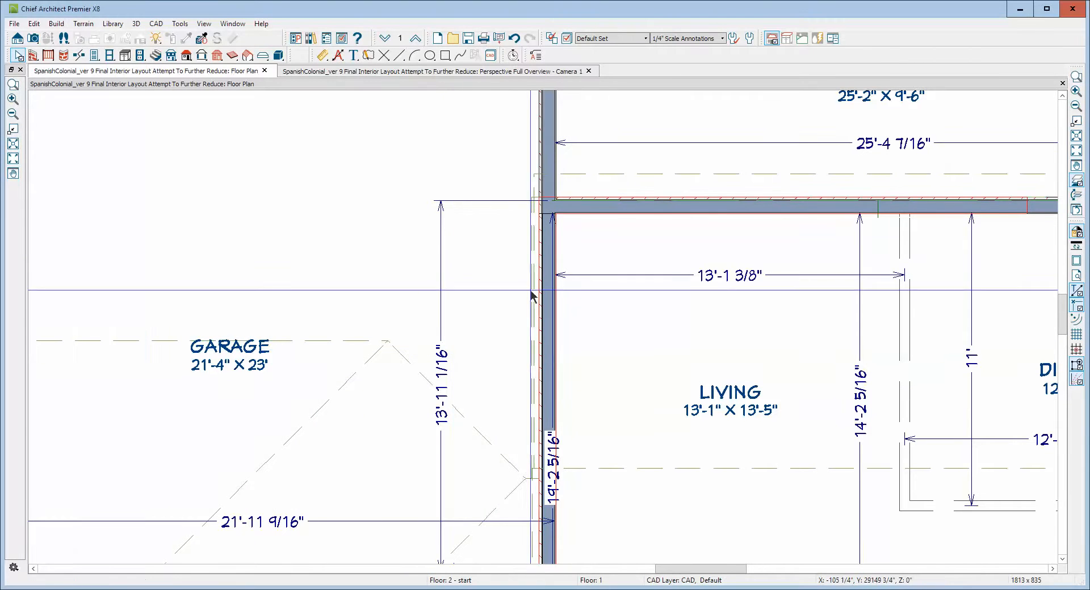
key(ctrl+Tab)
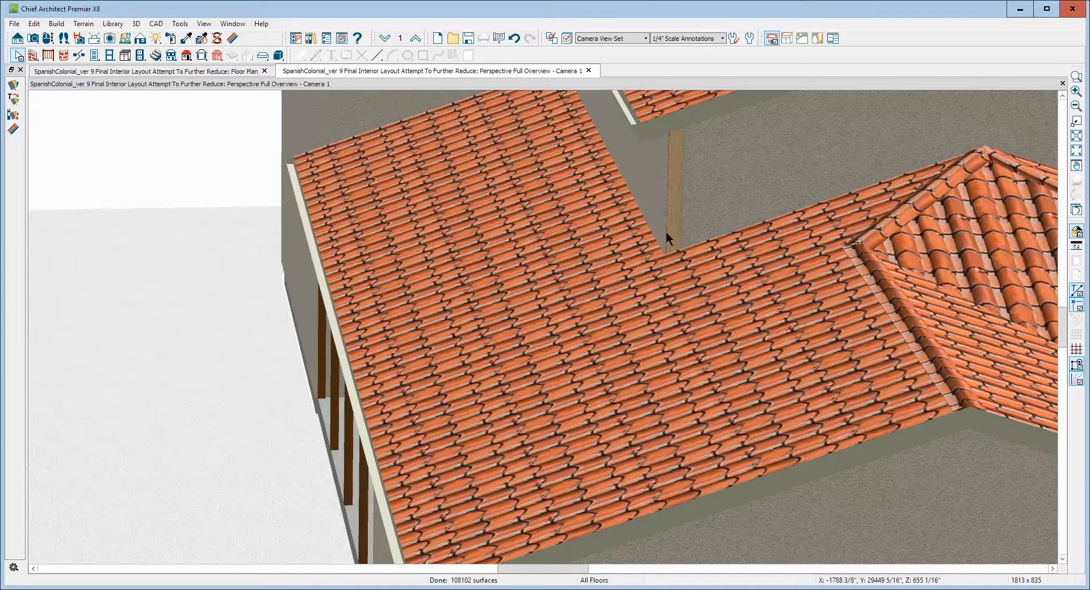
key(ctrl+Tab)
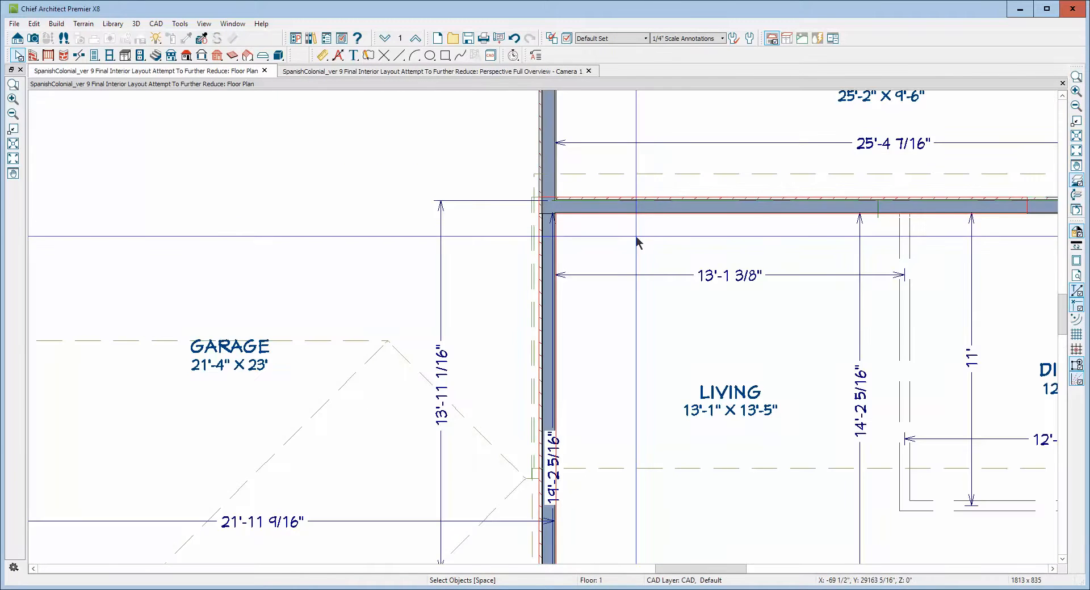
On the attic floor, select the new top attic wall and delete it.
click(415, 40)
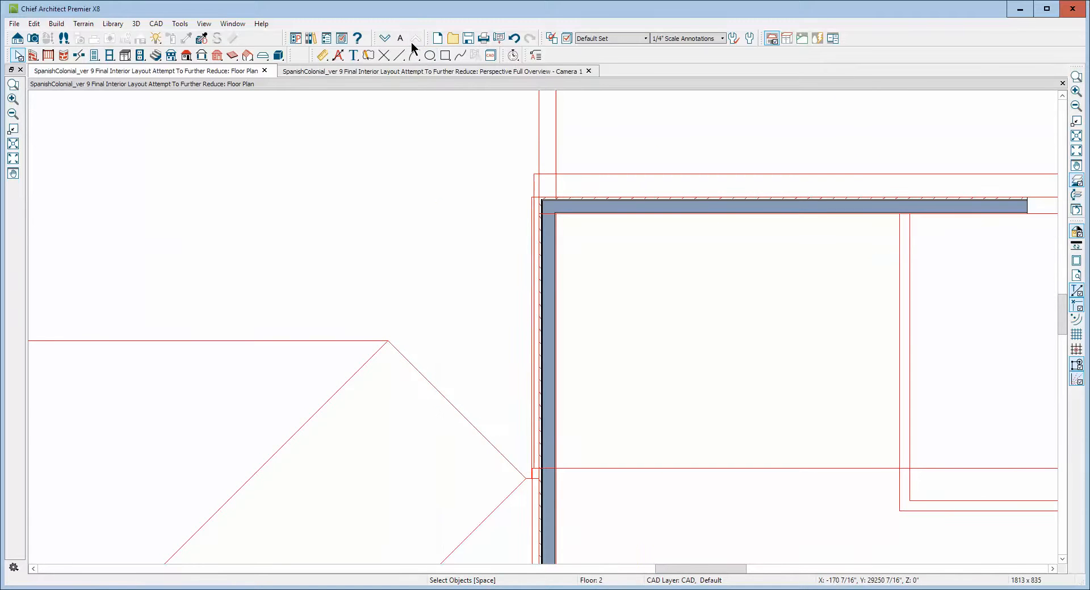
click(624, 213)
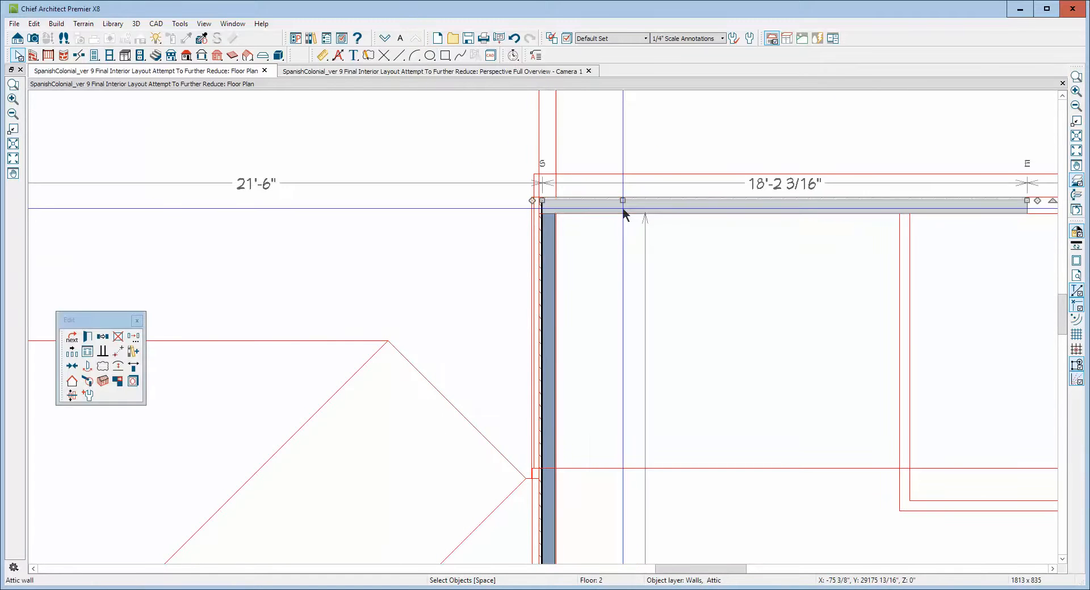
click(570, 290)
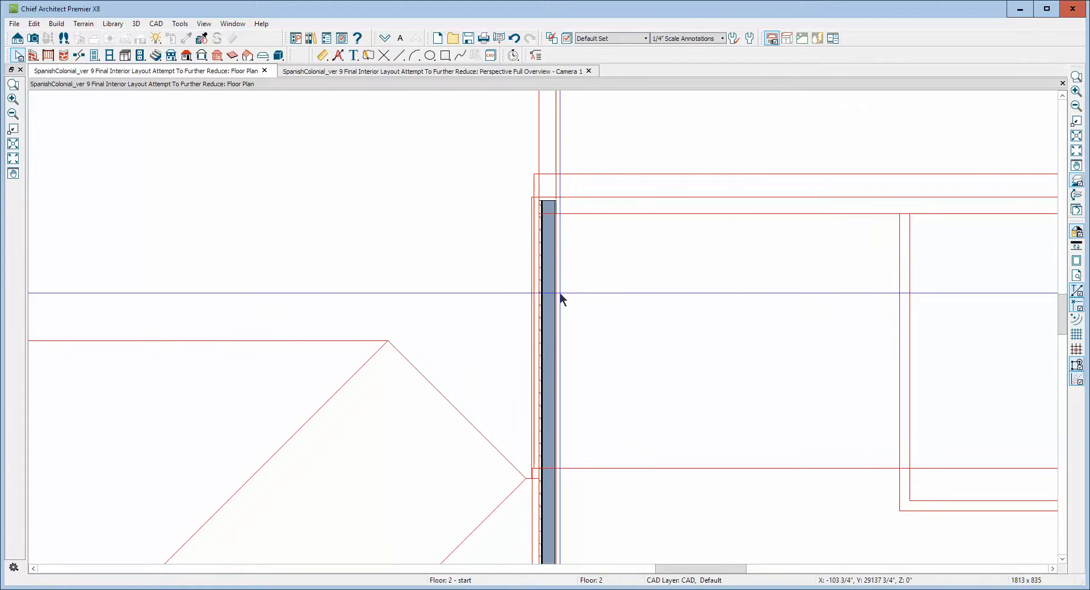
Inspect the vertical attic wall at the gallery corner in plan and the surrounding walls in 3D.
click(634, 299)
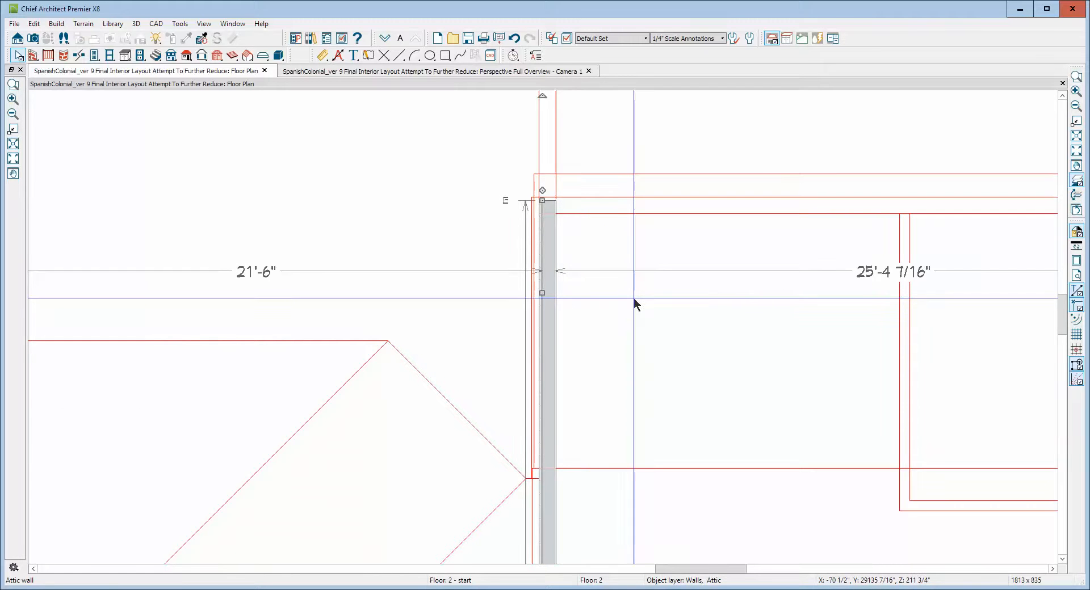
click(488, 72)
click(721, 176)
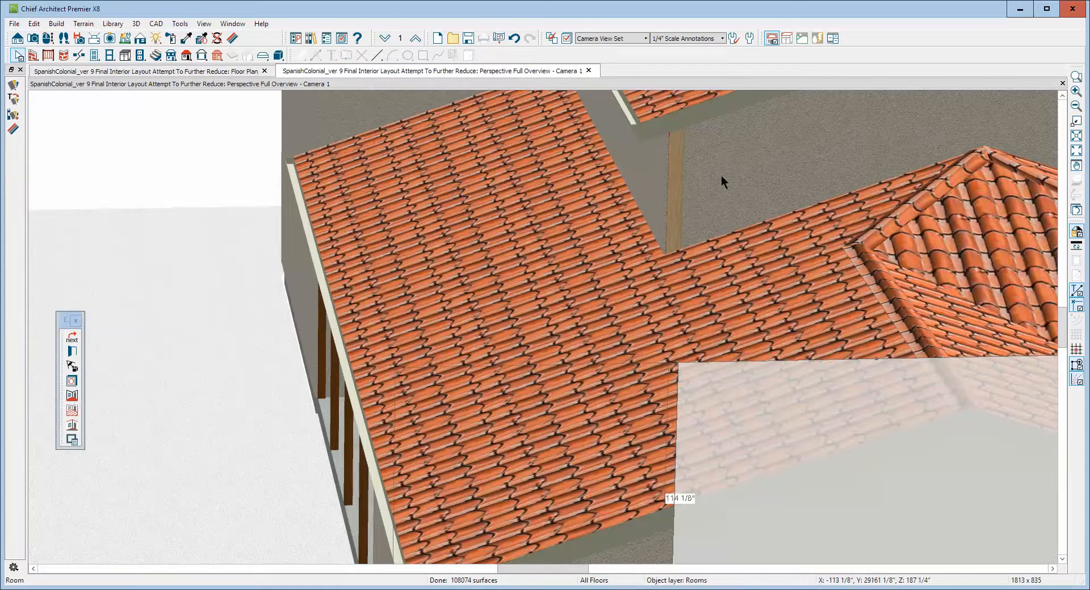
click(777, 107)
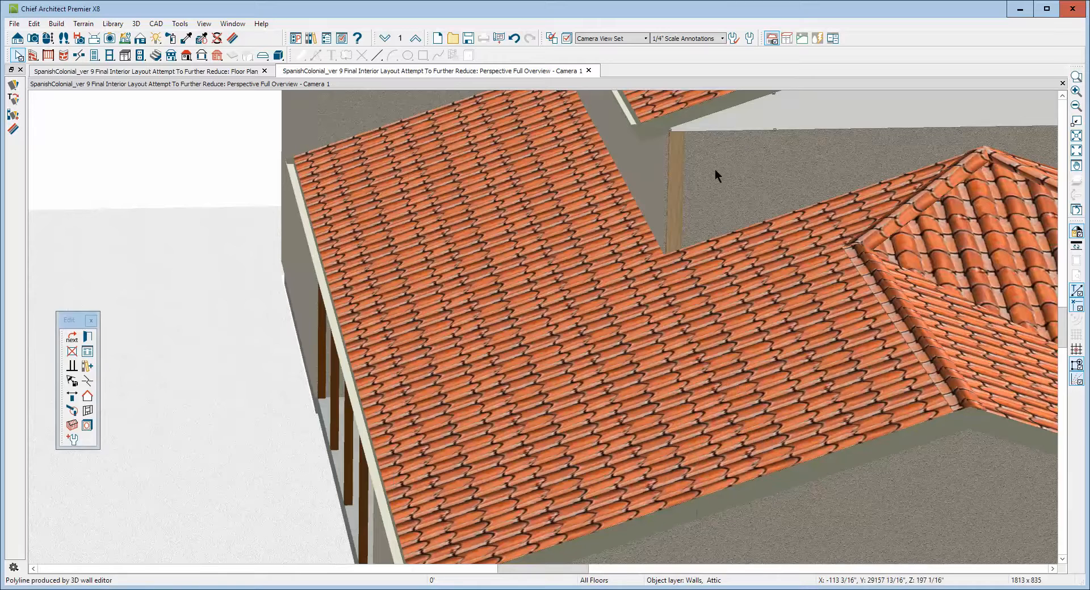
key(Escape)
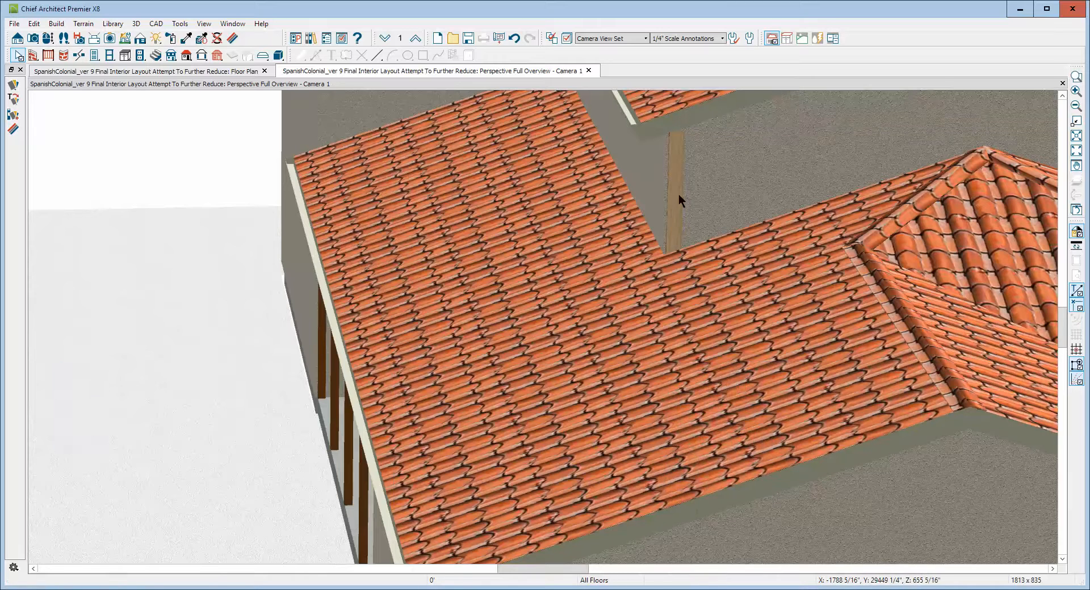
Zoom and orbit the 3D view to examine the roof over the gallery from the courtyard side.
click(1076, 106)
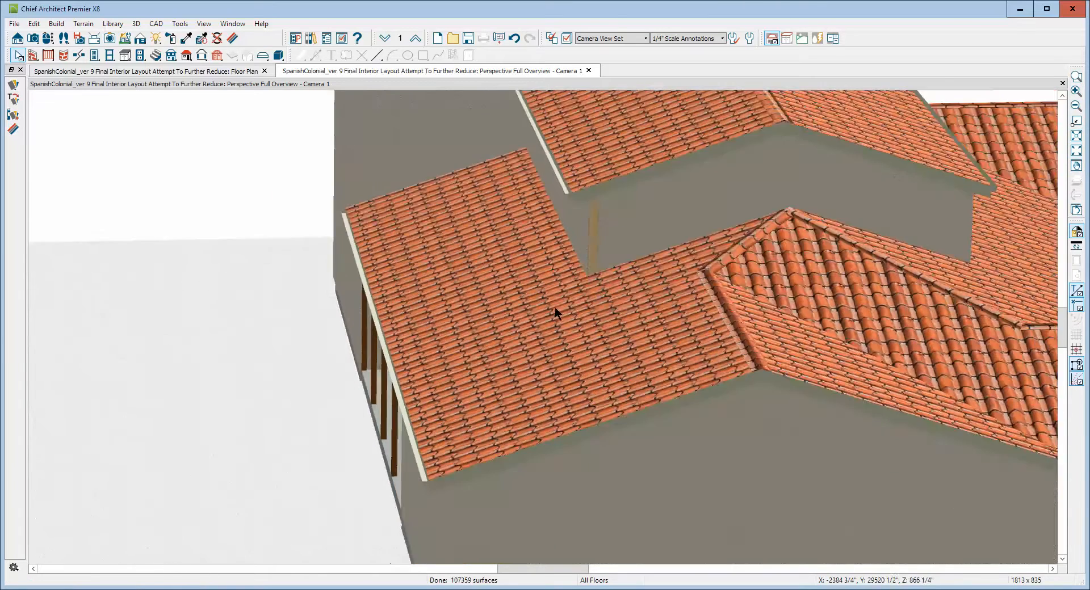
scroll(555, 309, down, 3)
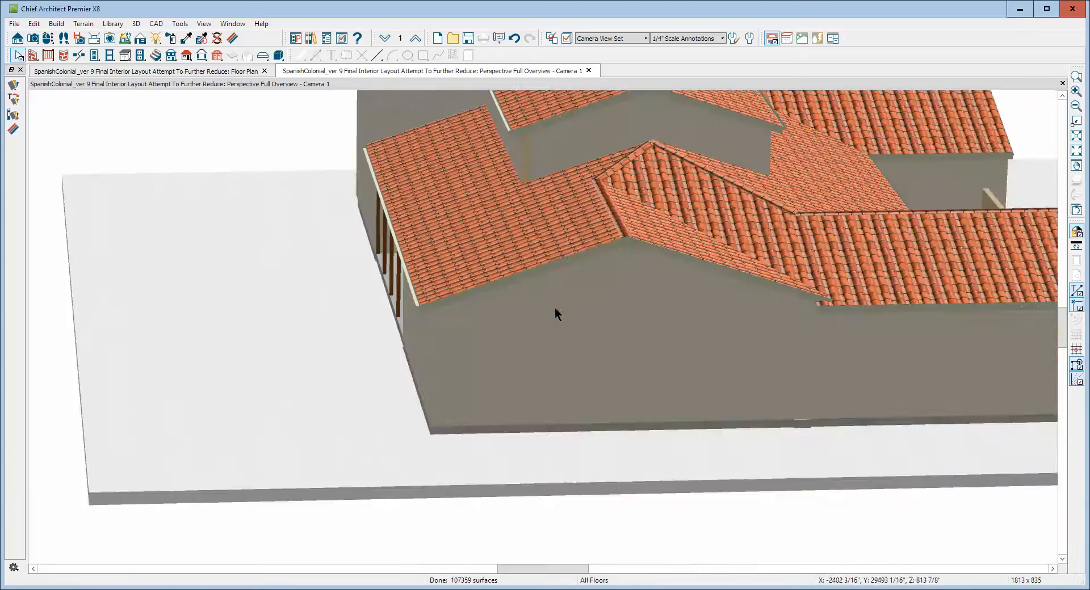
scroll(775, 228, up, 4)
click(1075, 106)
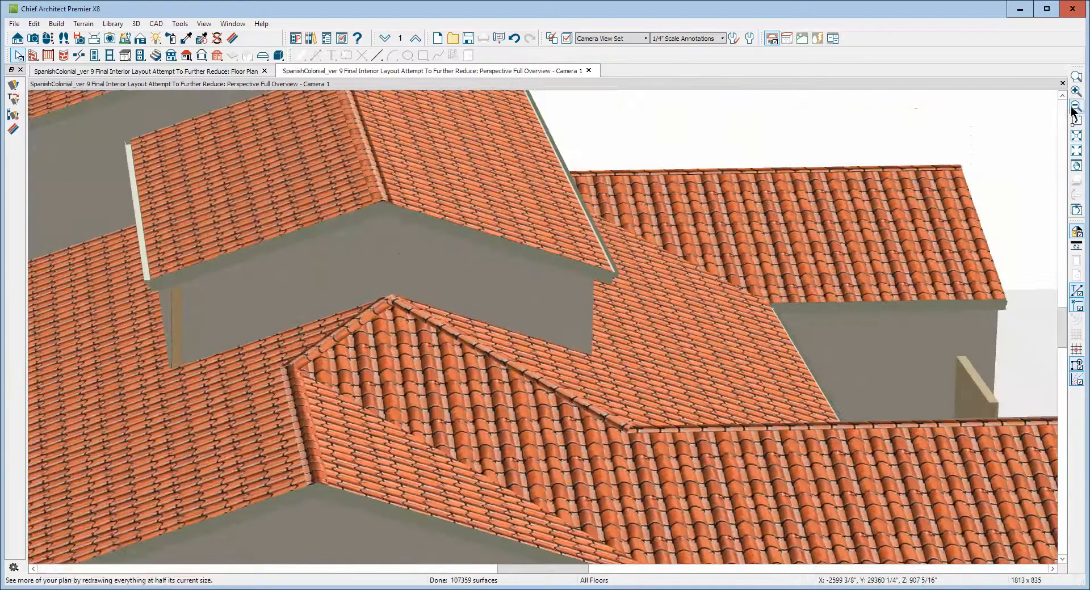
scroll(666, 201, down, 3)
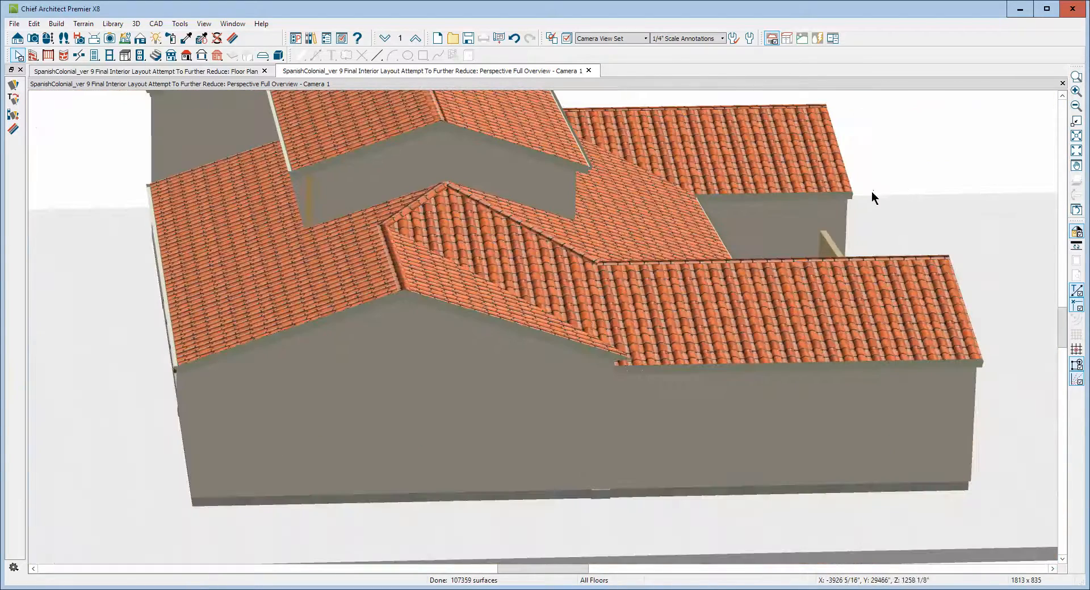
click(49, 38)
drag(567, 246, 425, 243)
drag(461, 193, 435, 195)
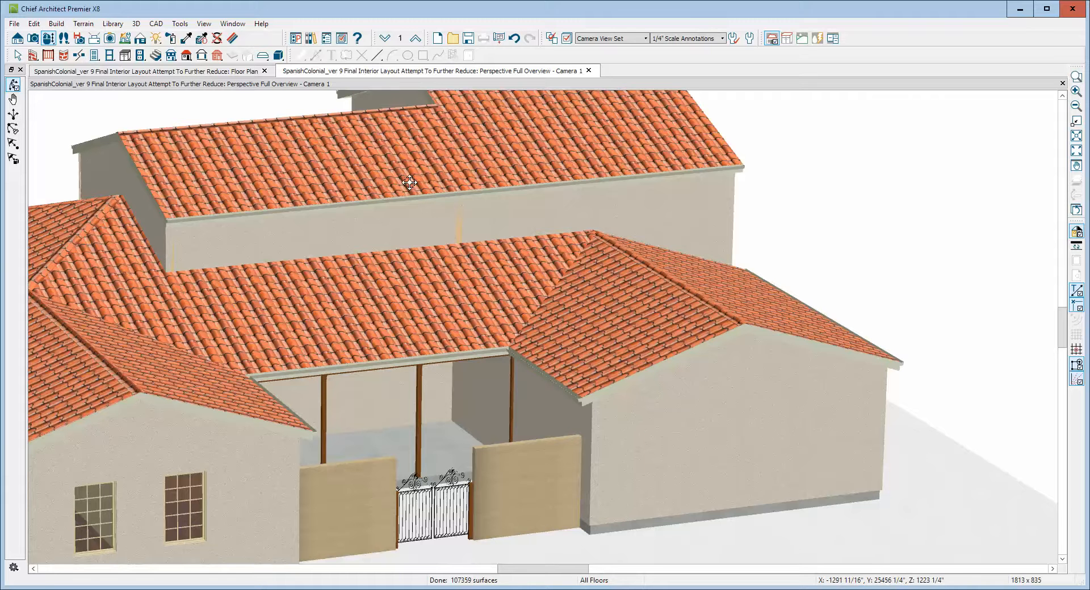
click(1061, 95)
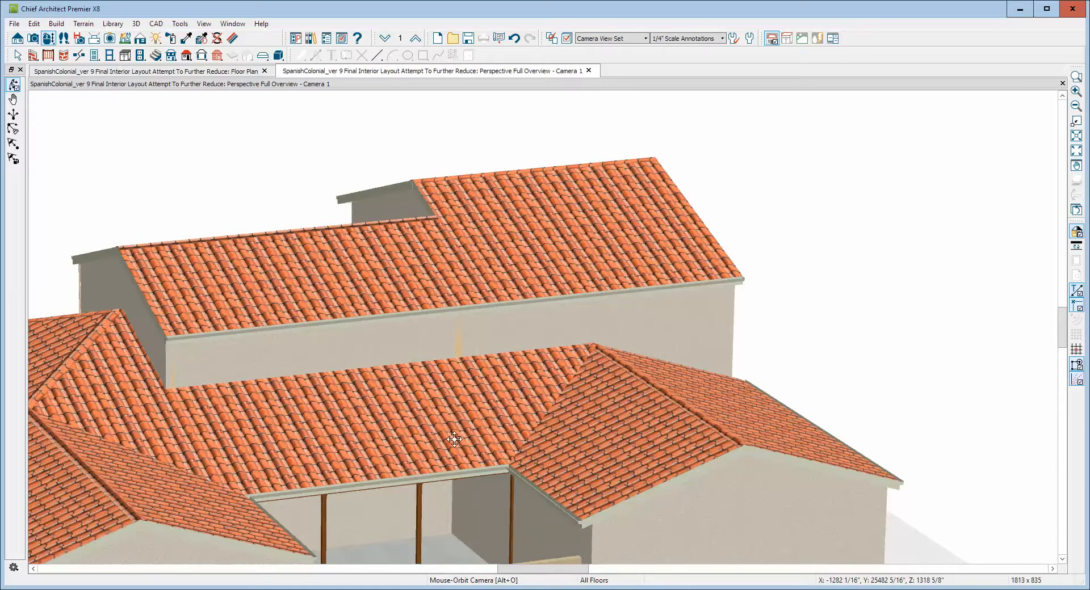
scroll(501, 397, down, 1)
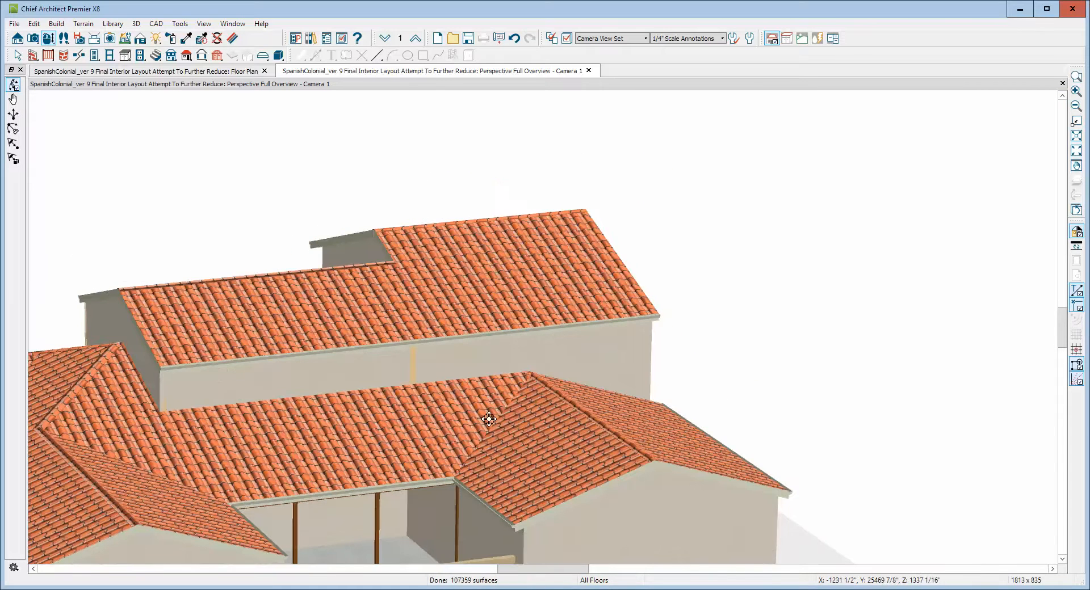
key(Escape)
scroll(467, 439, up, 2)
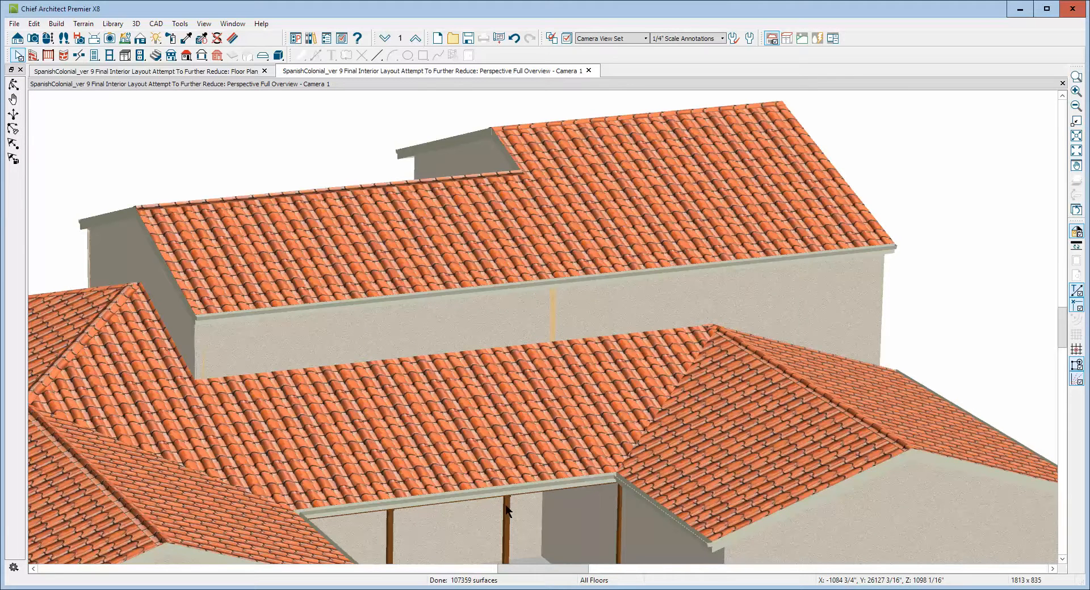
Open the gallery railing's specification and turn on No Half Post at Wall in its rail style.
click(507, 538)
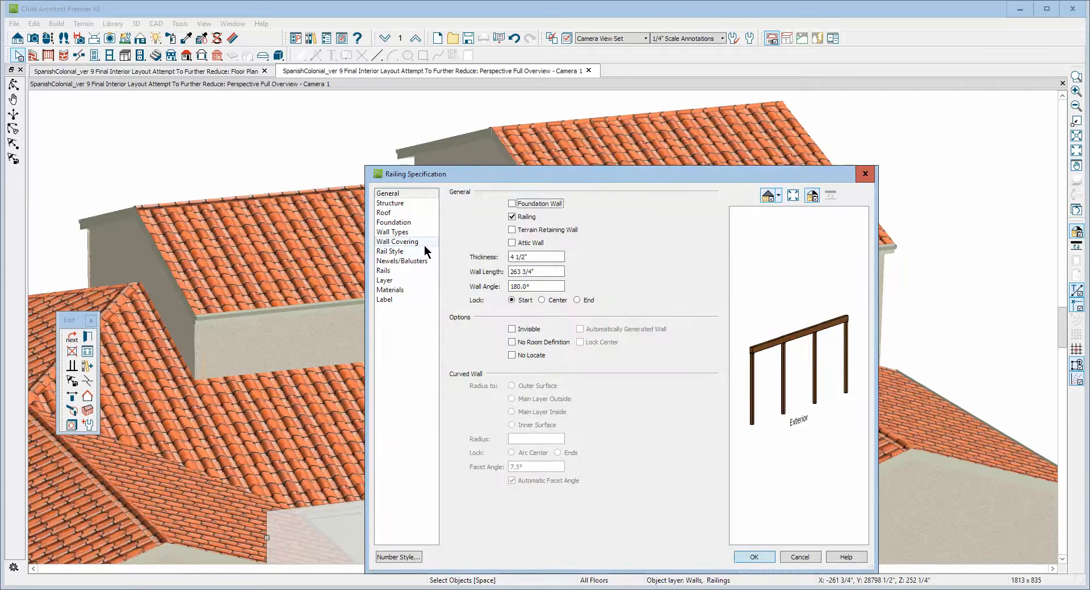
click(401, 253)
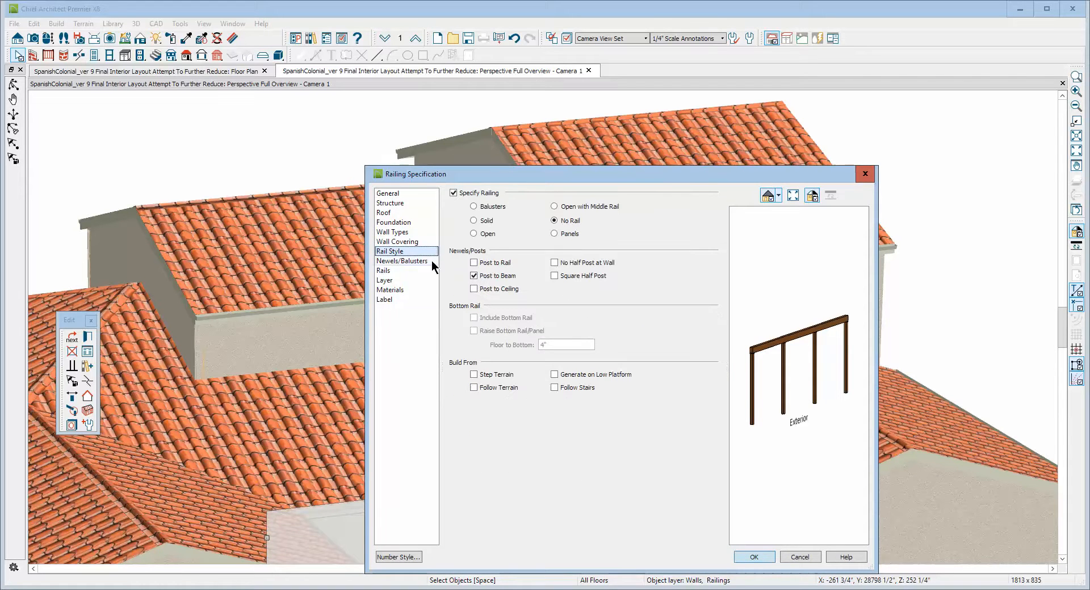
click(565, 264)
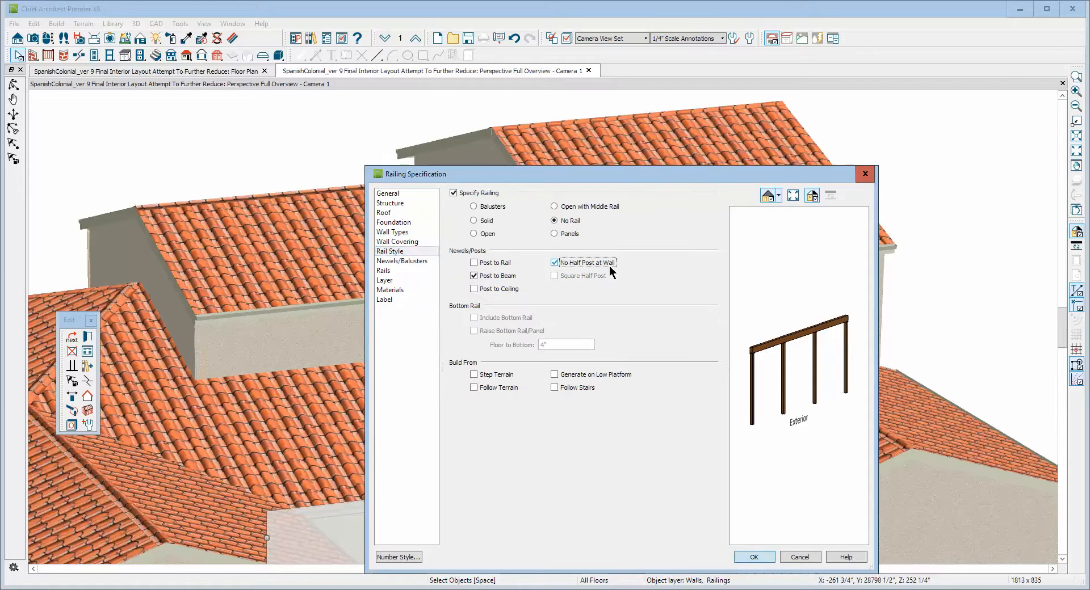
click(754, 557)
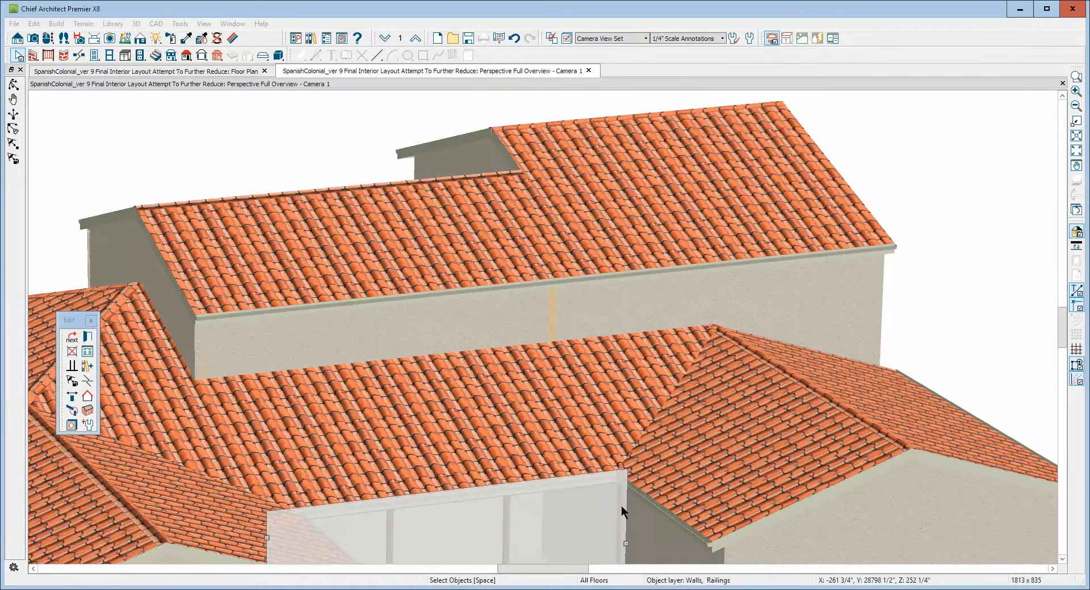
Save the current plan file.
scroll(681, 352, down, 5)
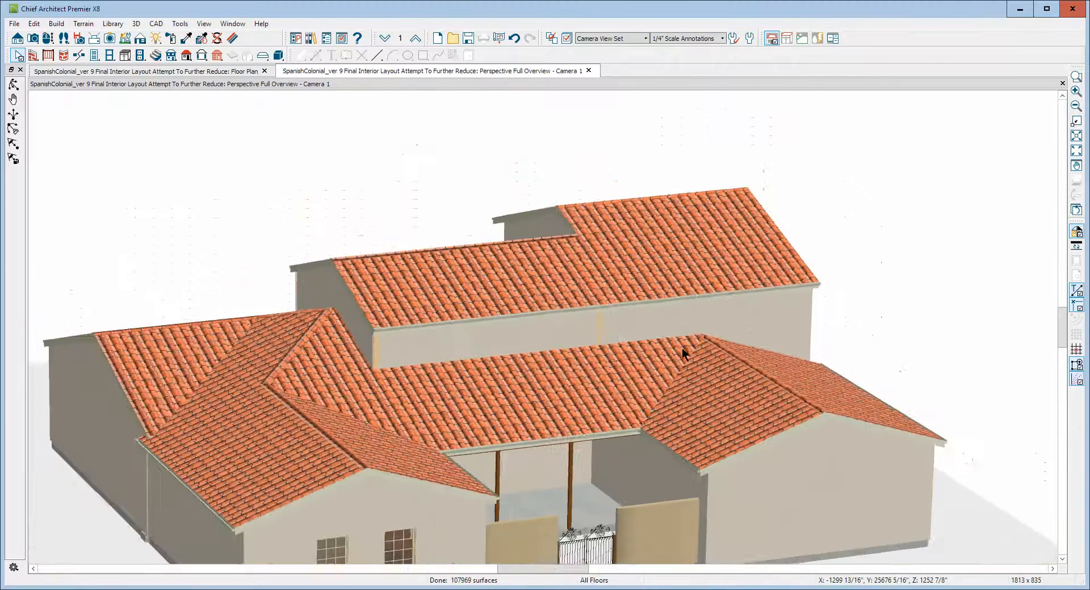
scroll(682, 348, down, 2)
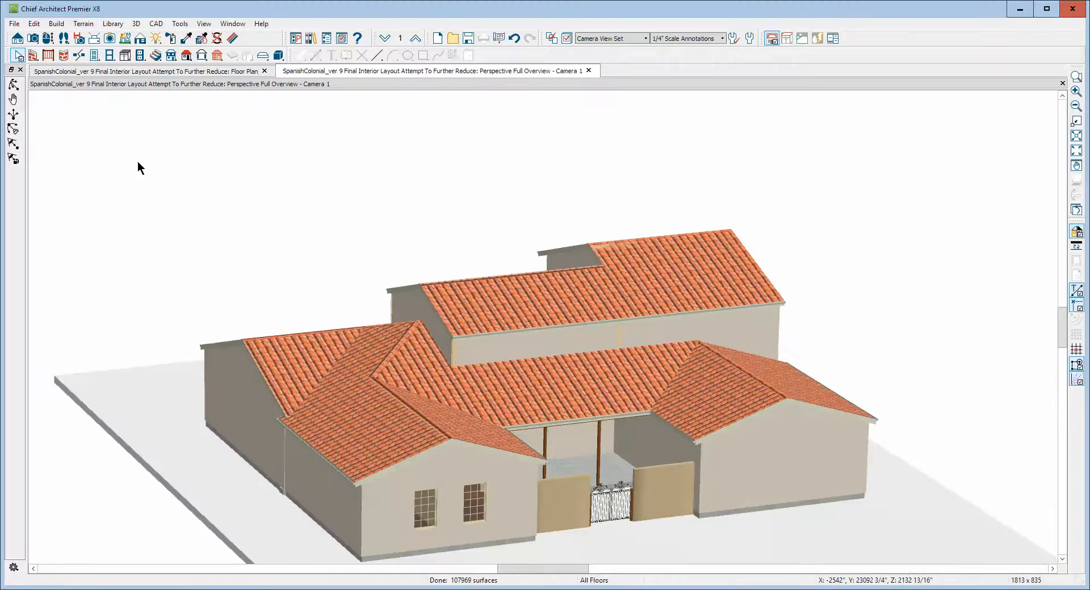
scroll(394, 358, up, 5)
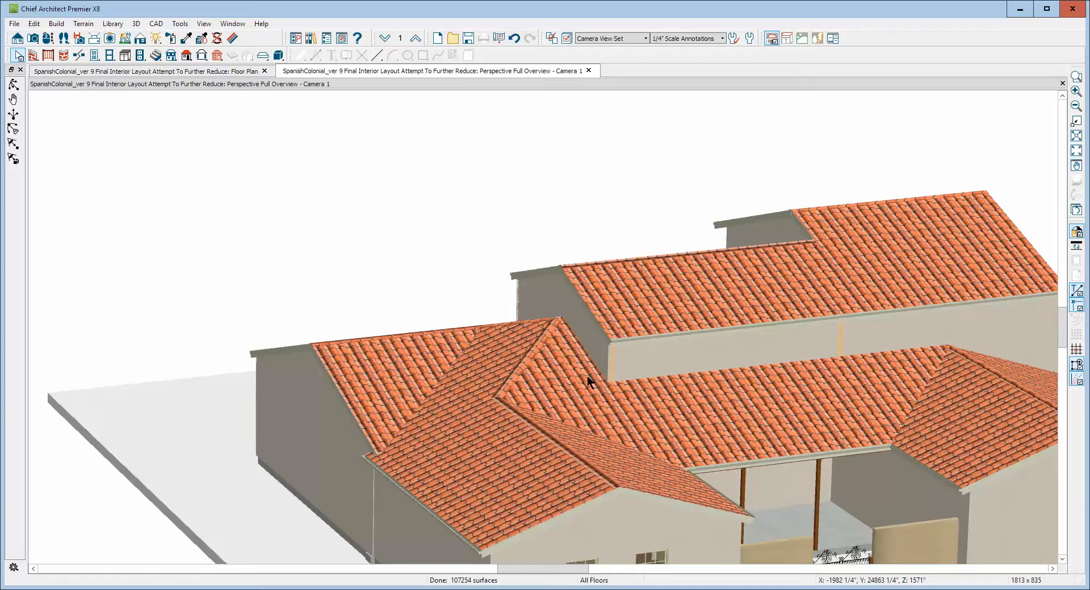
scroll(619, 370, up, 3)
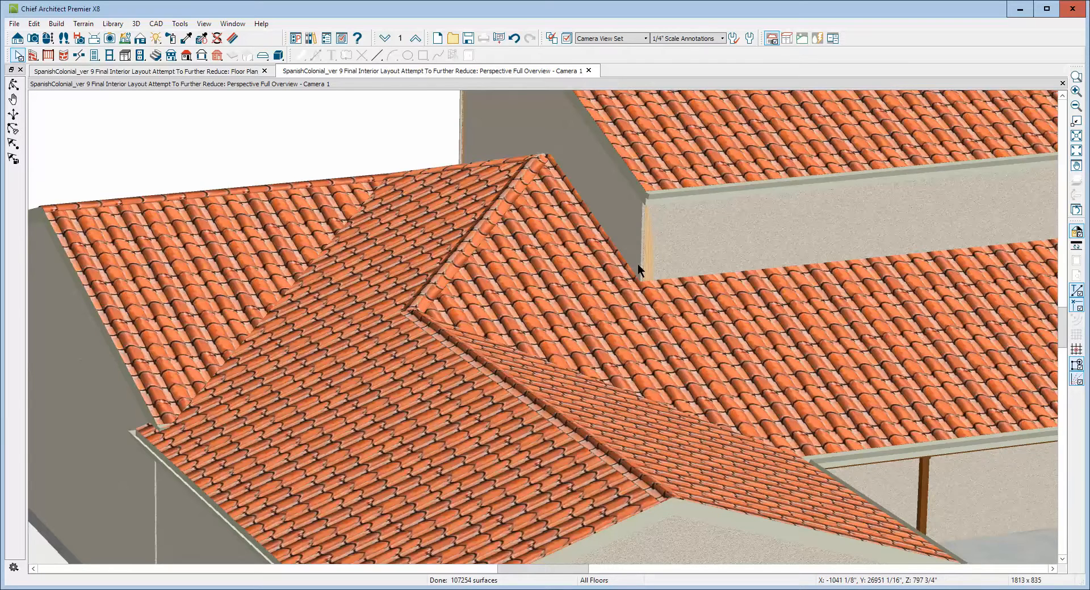
scroll(638, 264, down, 3)
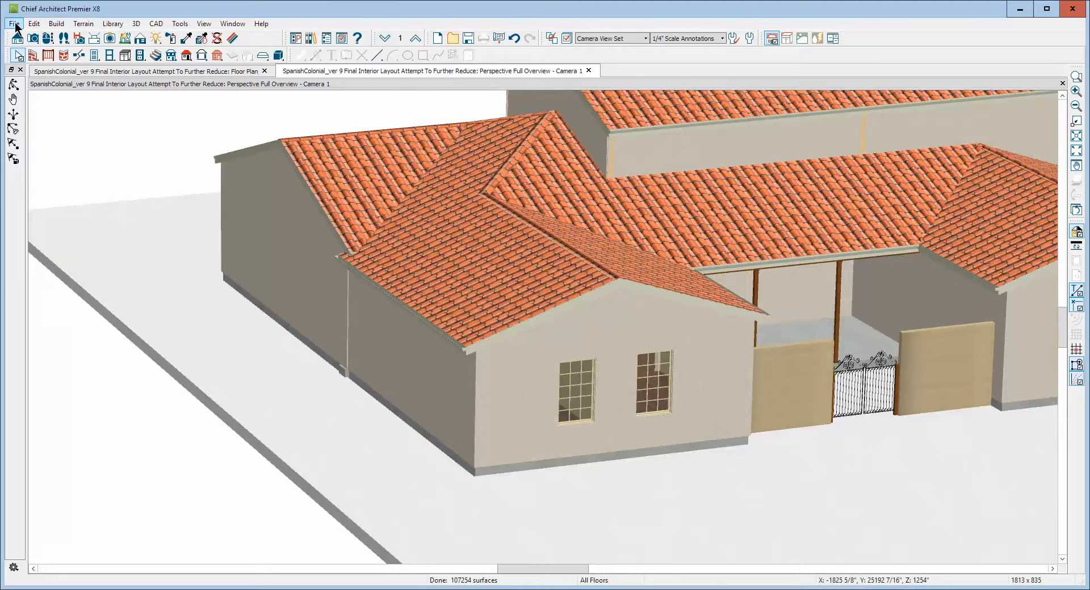
click(14, 23)
click(52, 179)
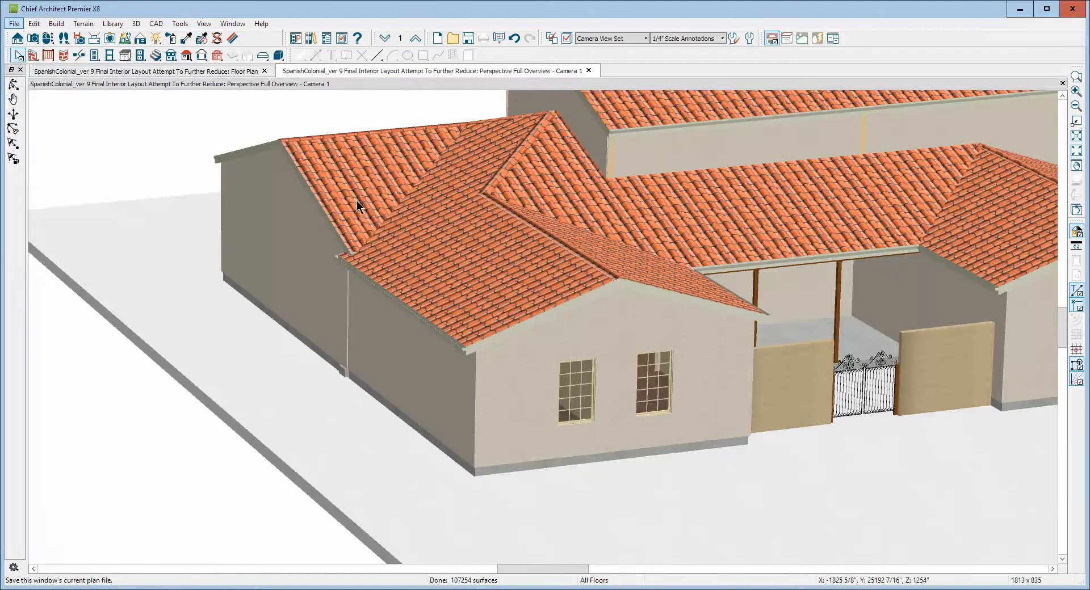